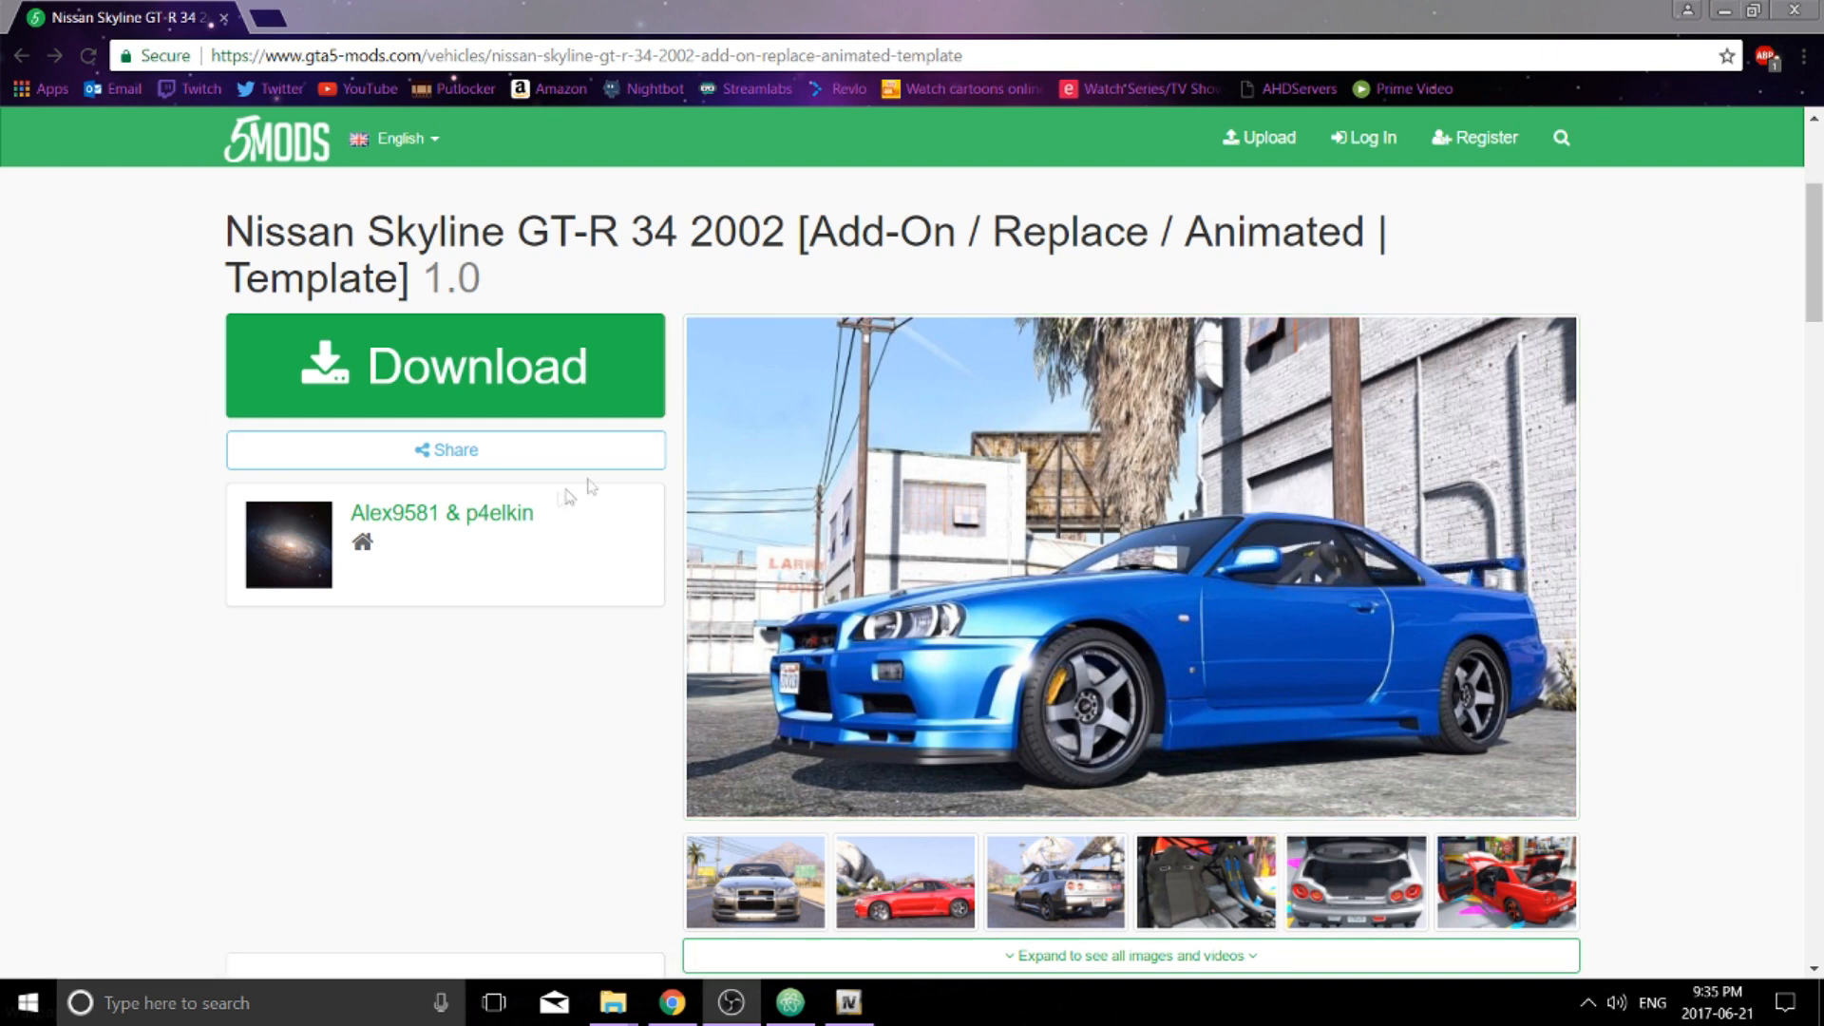
Browse the downloaded Skyline mod to Add-On\x64\dlcpacks\r34 and switch to OpenIV with its dlc.rpf open
{"action": "left_click", "coordinate": [1724, 14]}
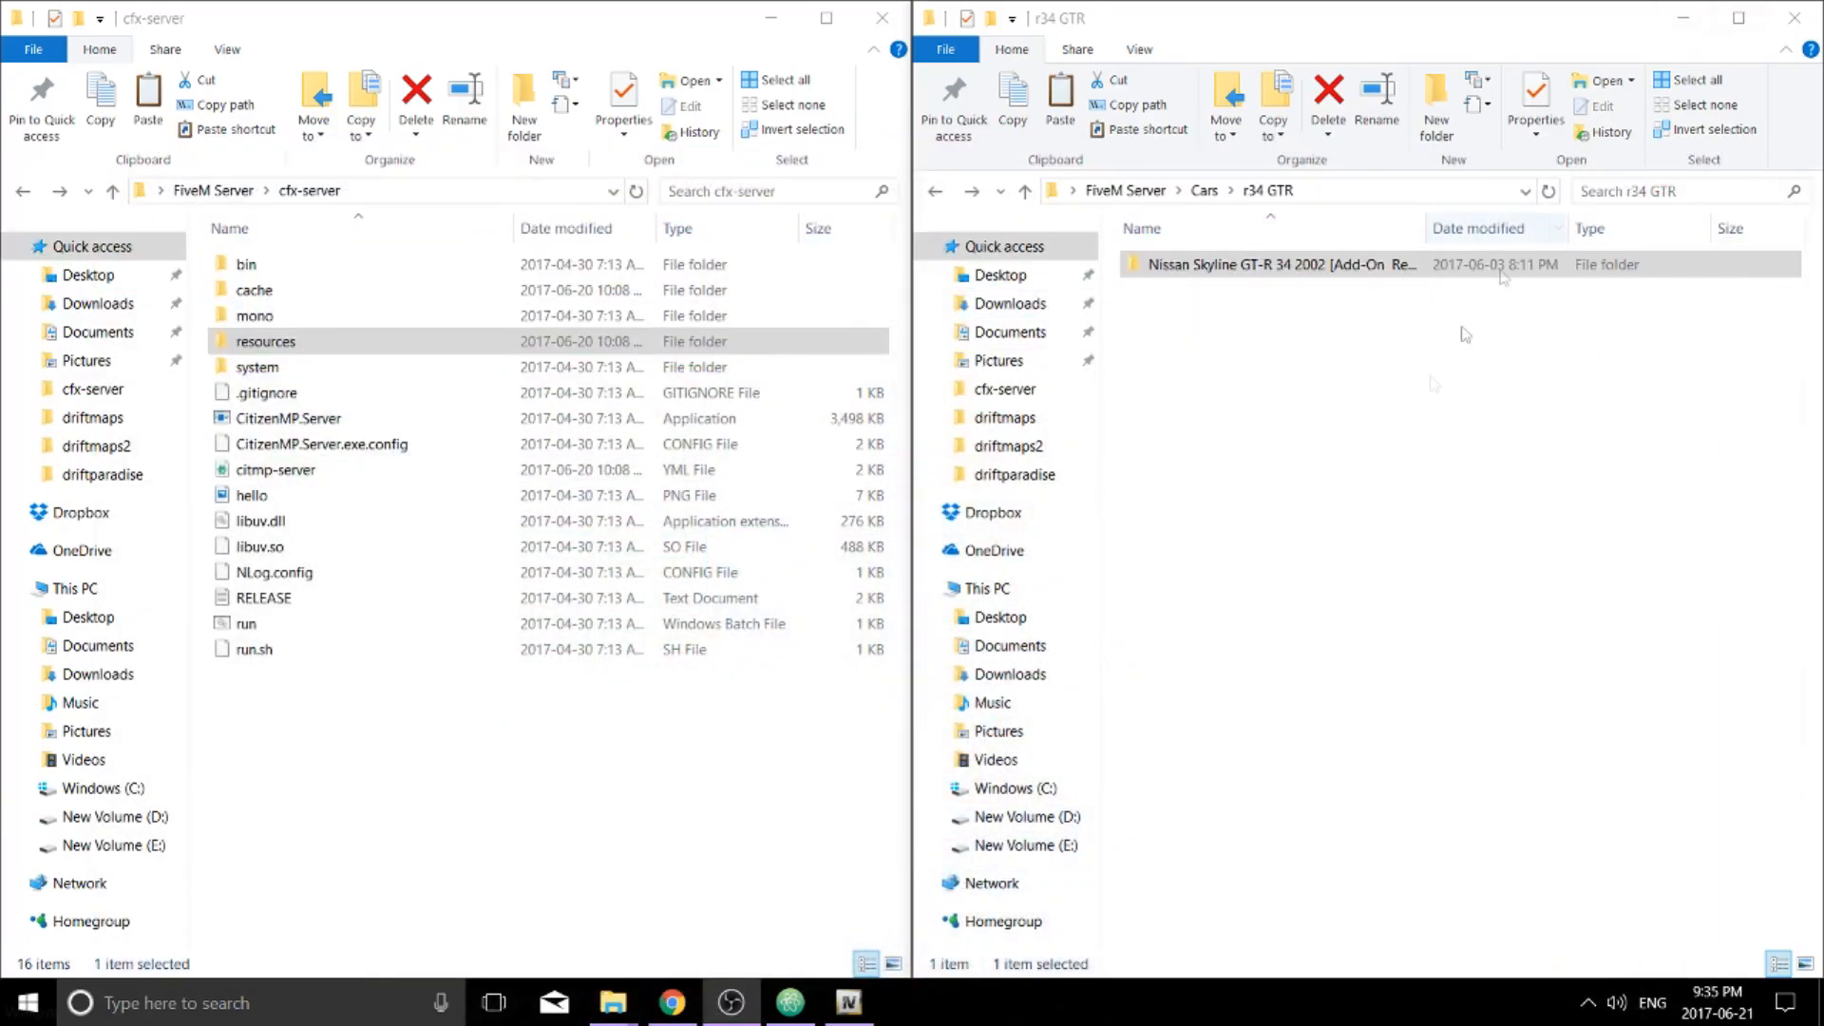
{"action": "left_click", "coordinate": [1199, 273]}
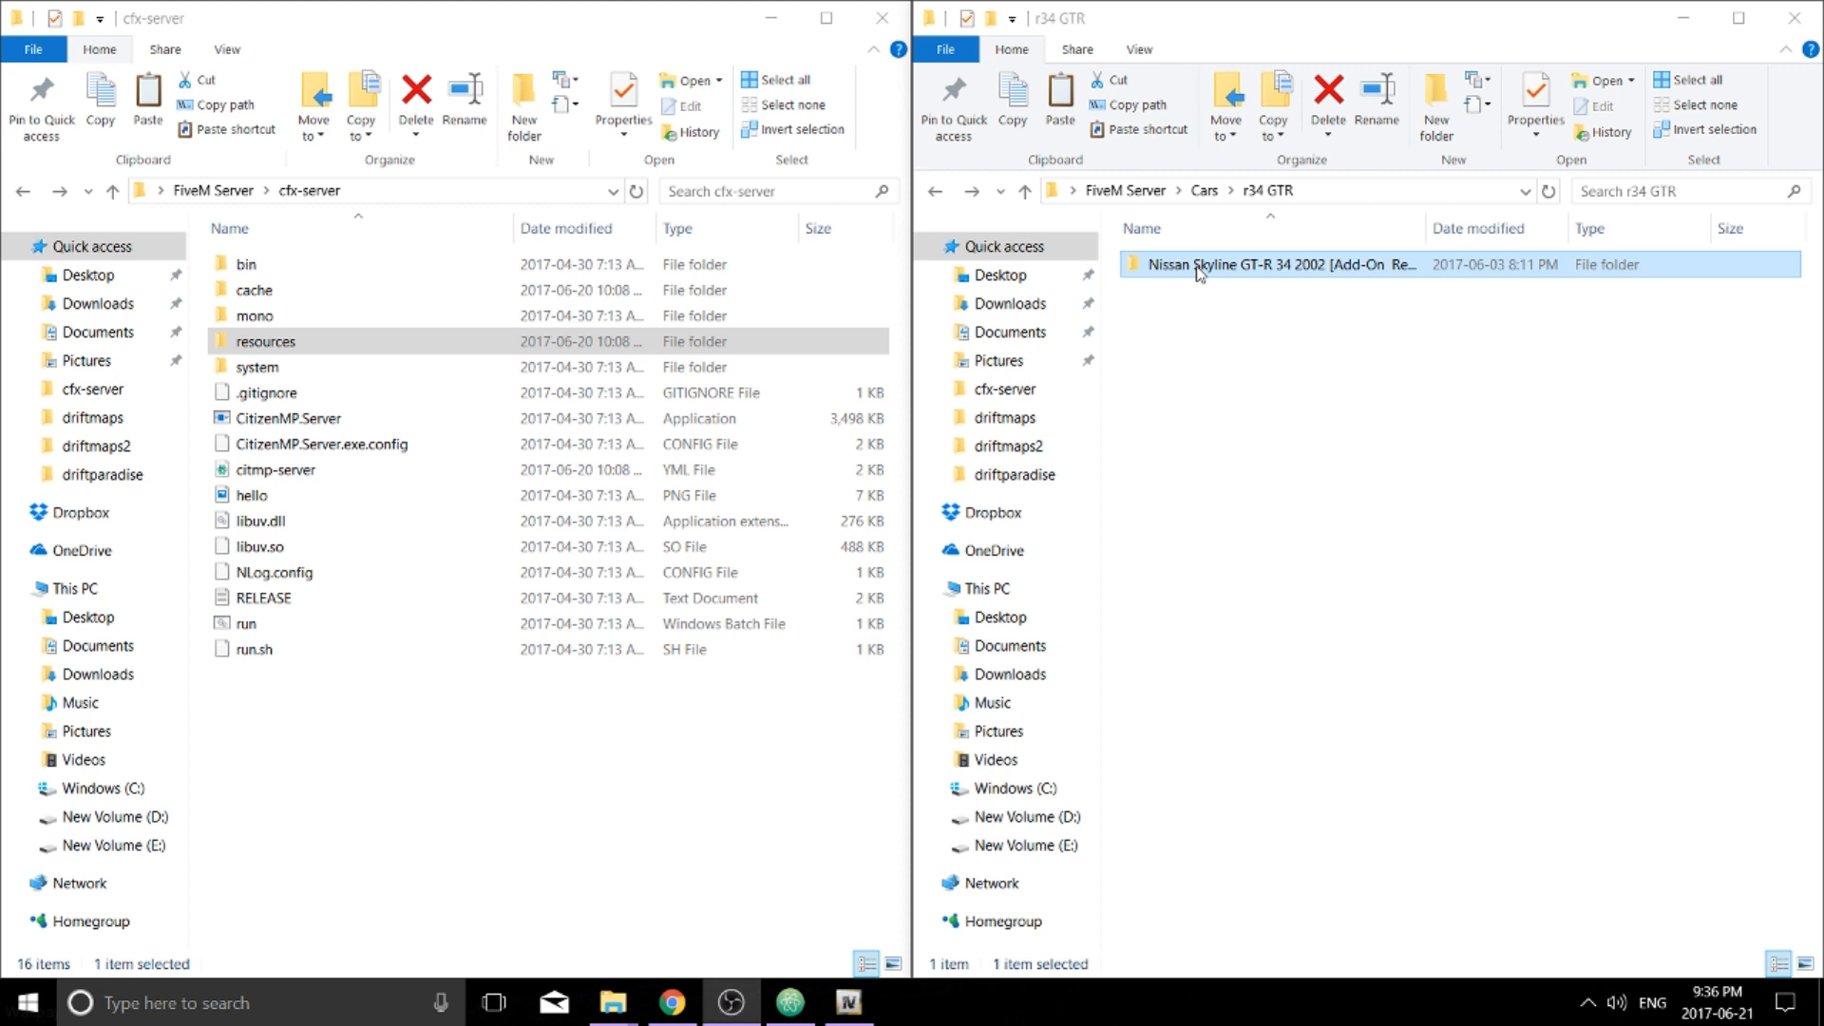
{"action": "double_click", "coordinate": [1199, 268]}
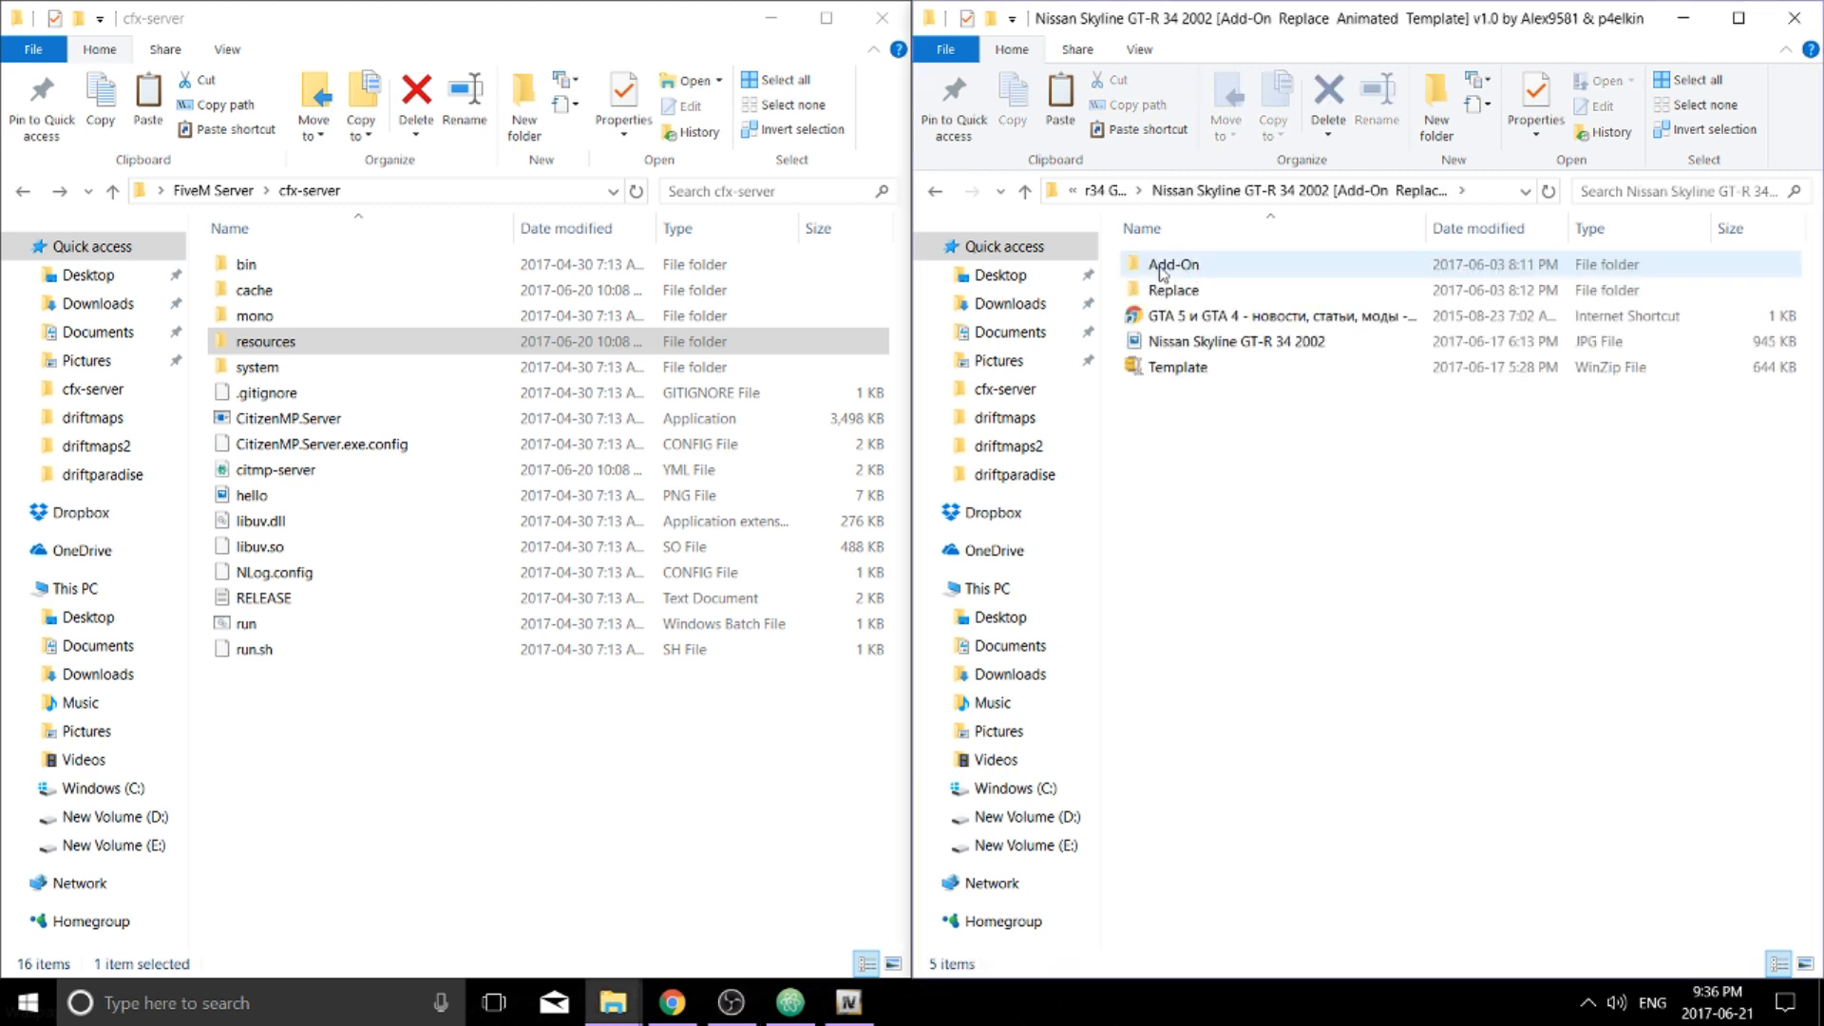
{"action": "double_click", "coordinate": [1198, 270]}
{"action": "double_click", "coordinate": [1199, 271]}
{"action": "double_click", "coordinate": [1200, 272]}
{"action": "left_click", "coordinate": [1201, 274]}
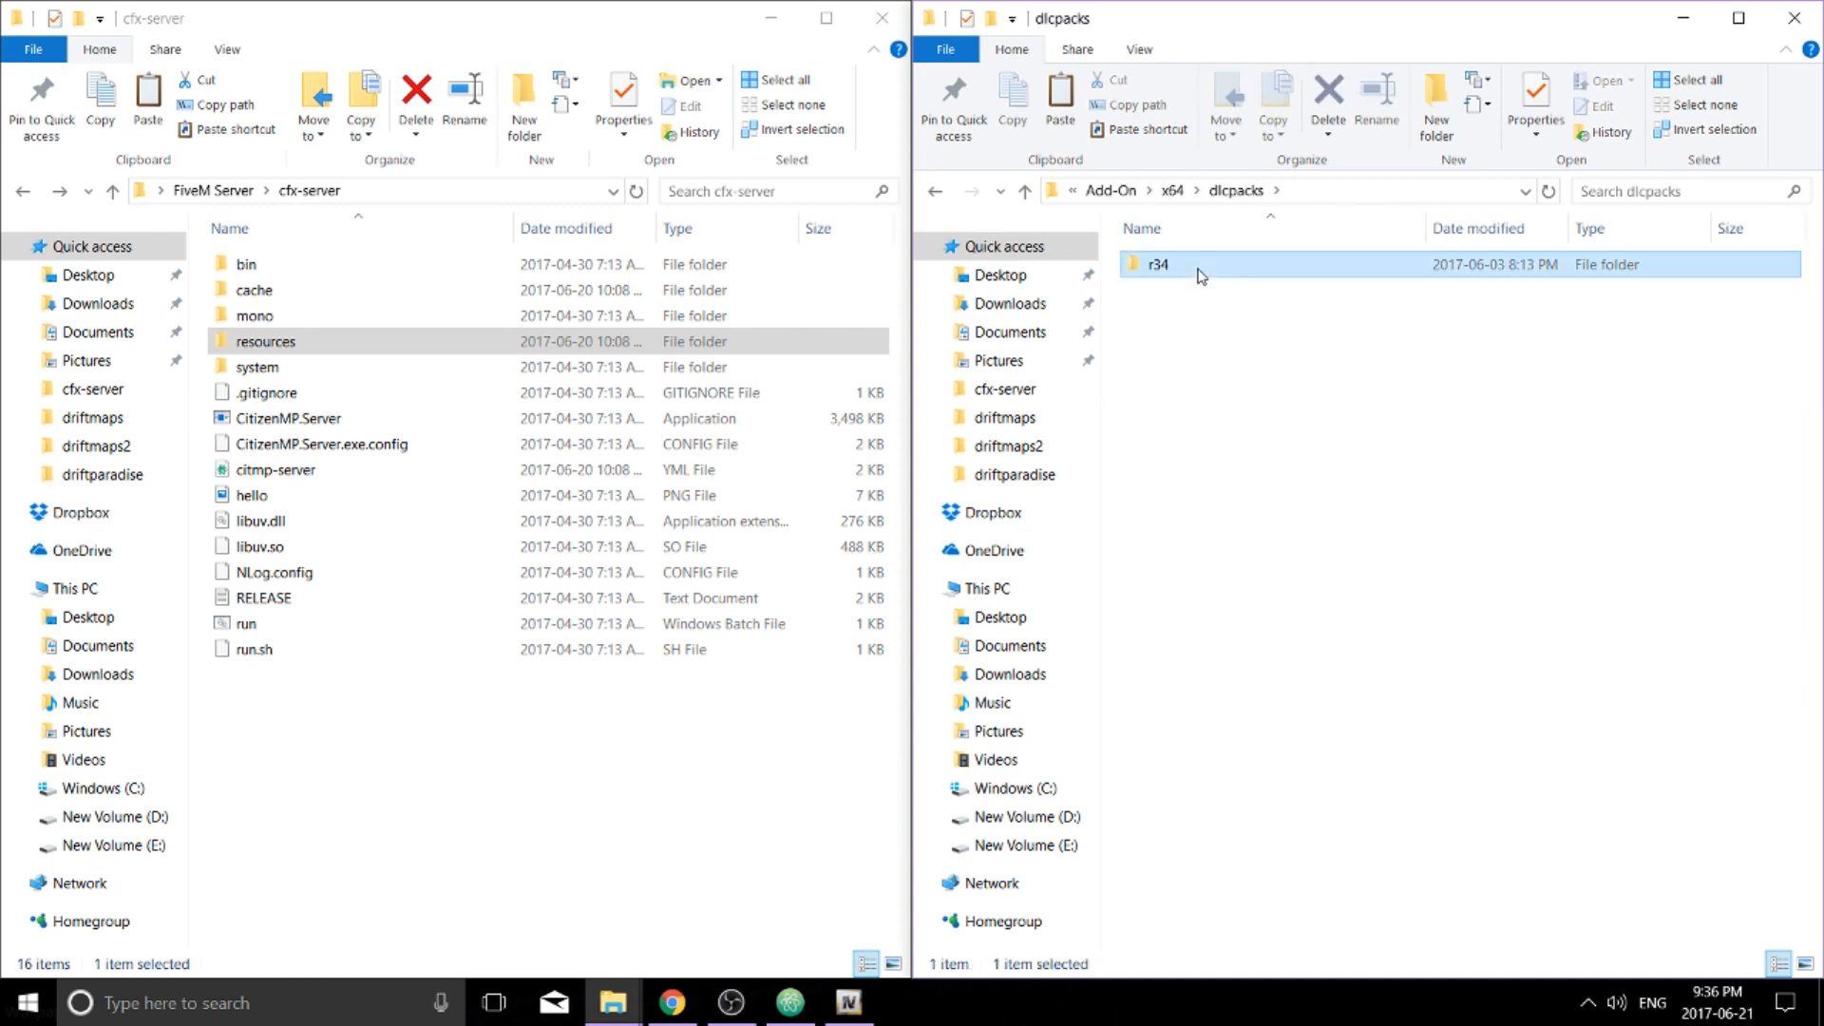
{"action": "double_click", "coordinate": [1200, 274]}
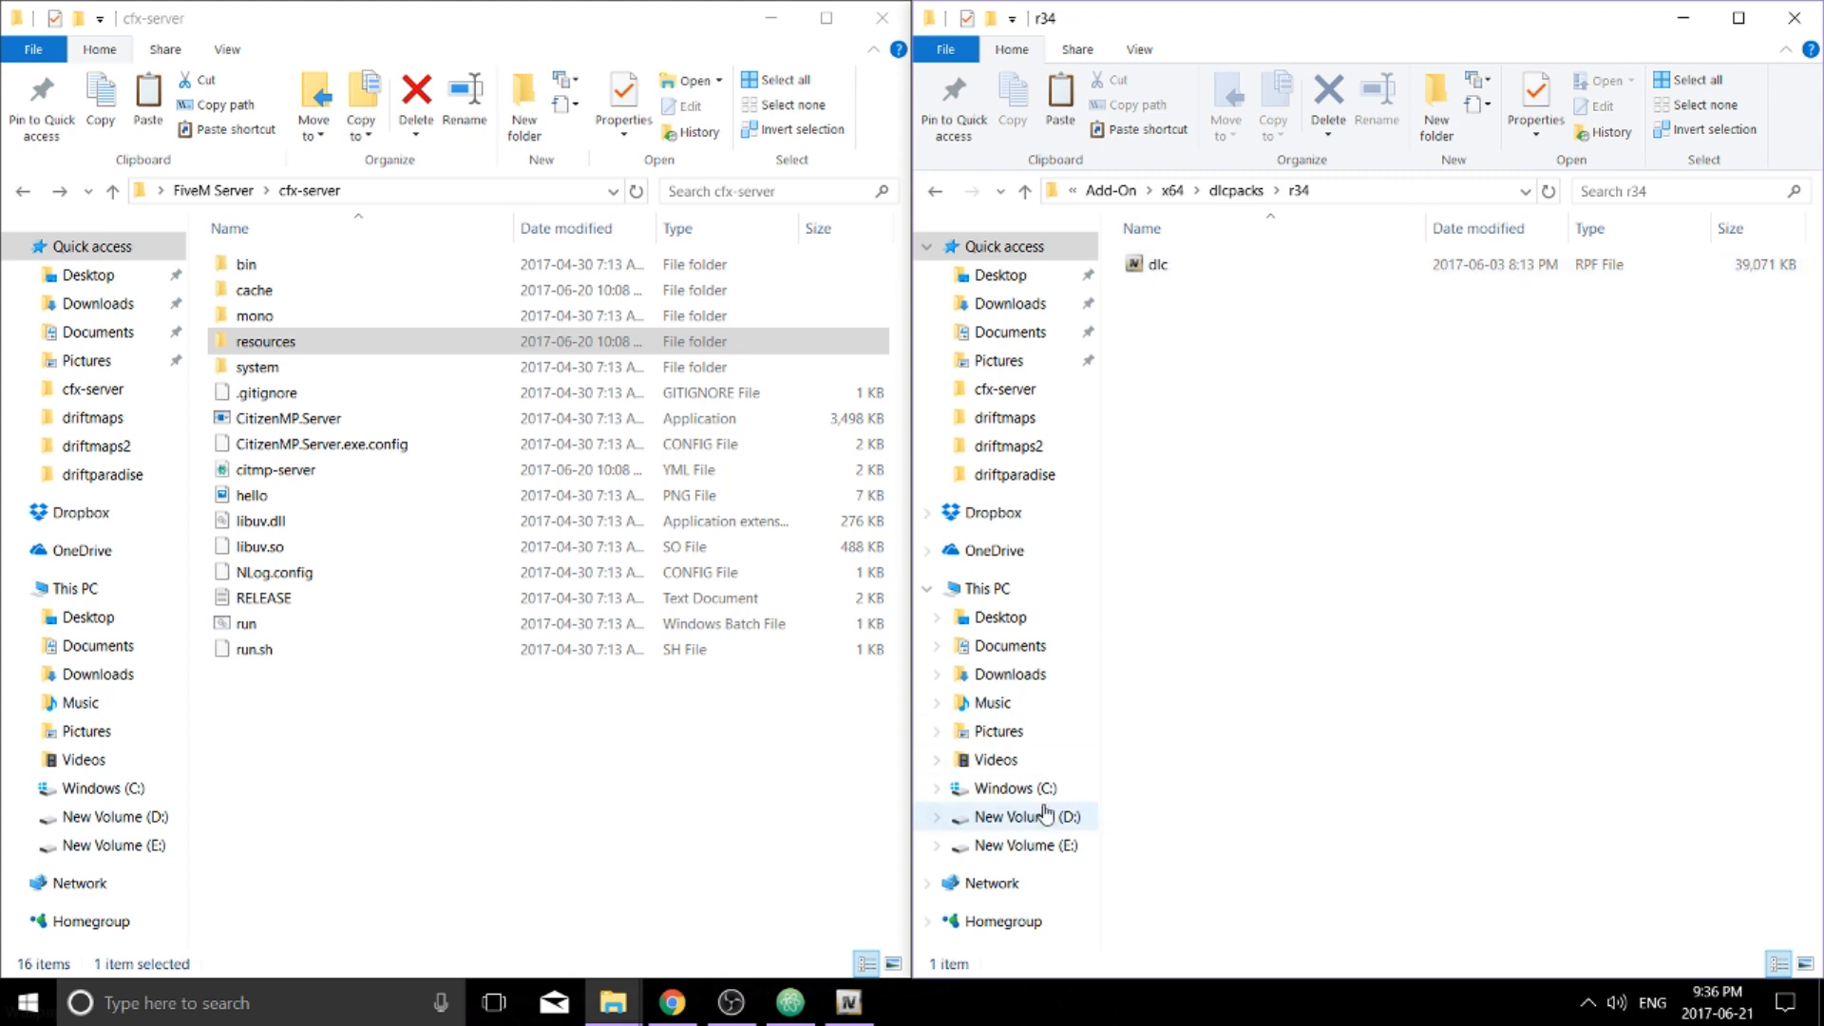
{"action": "left_click", "coordinate": [848, 1002]}
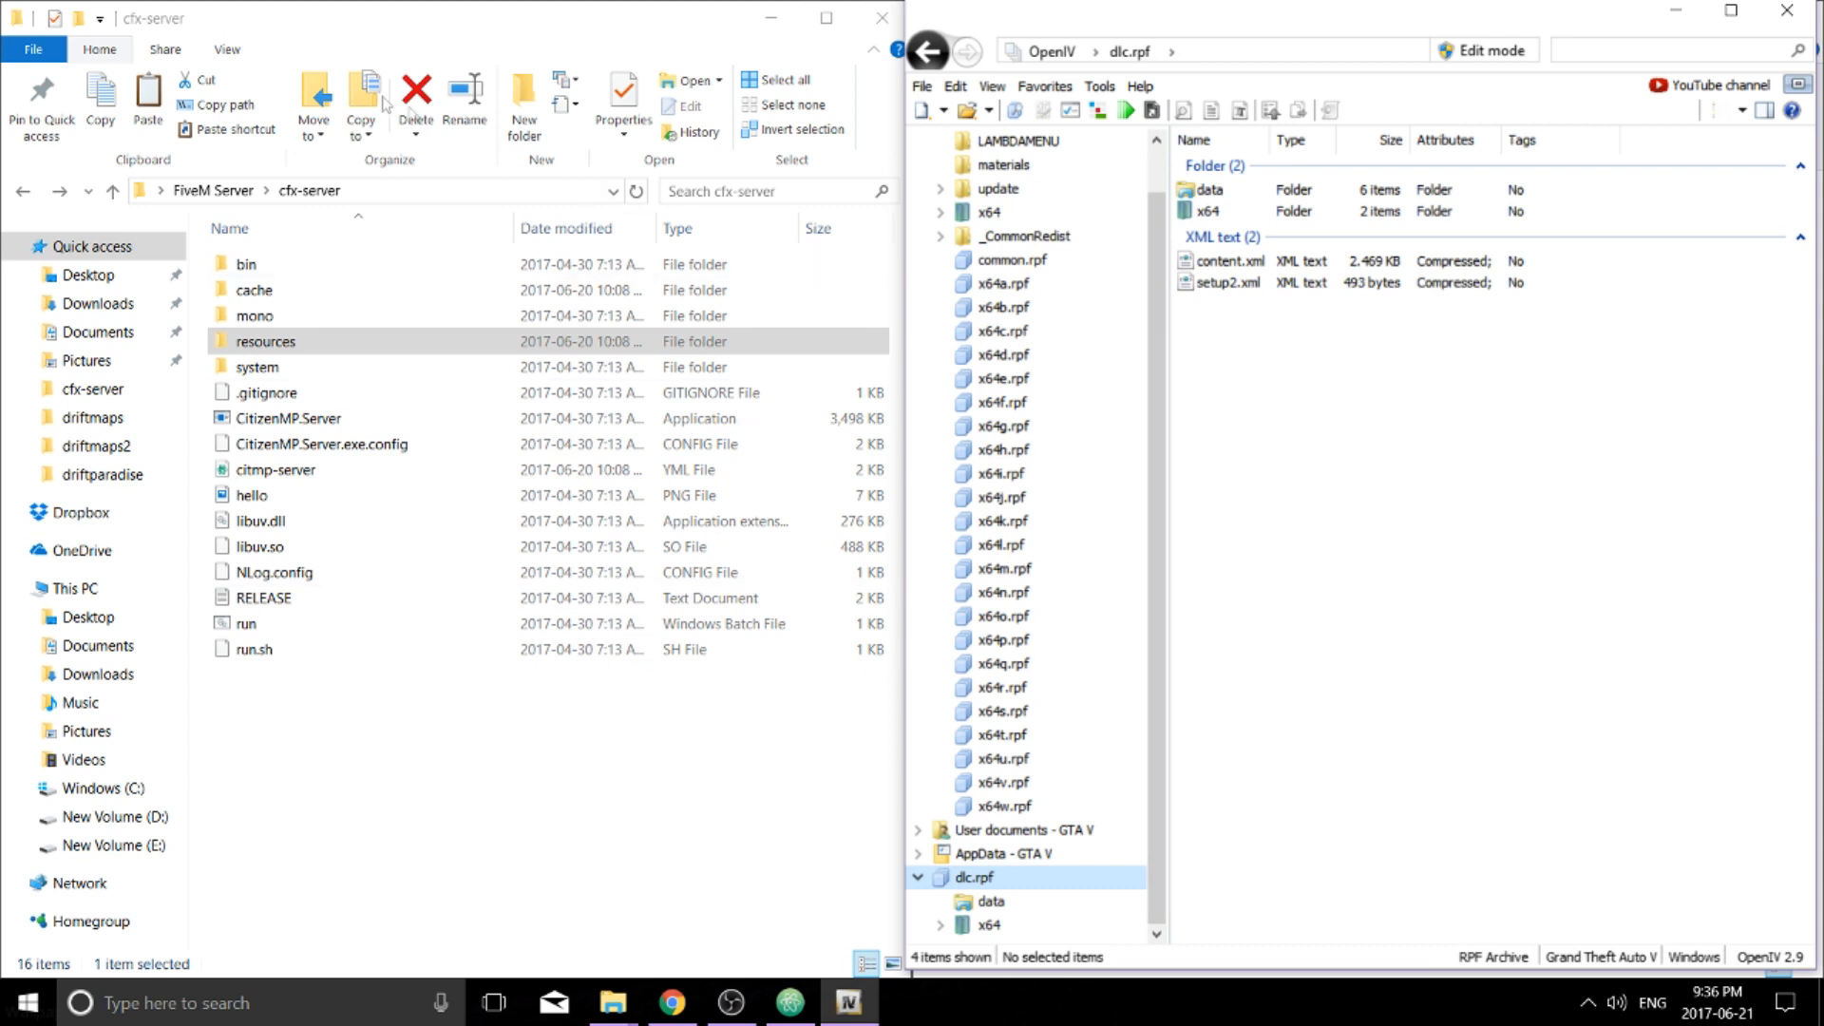
Open the server's cfx-server\resources\[carpacks] folder
{"action": "left_click", "coordinate": [323, 38]}
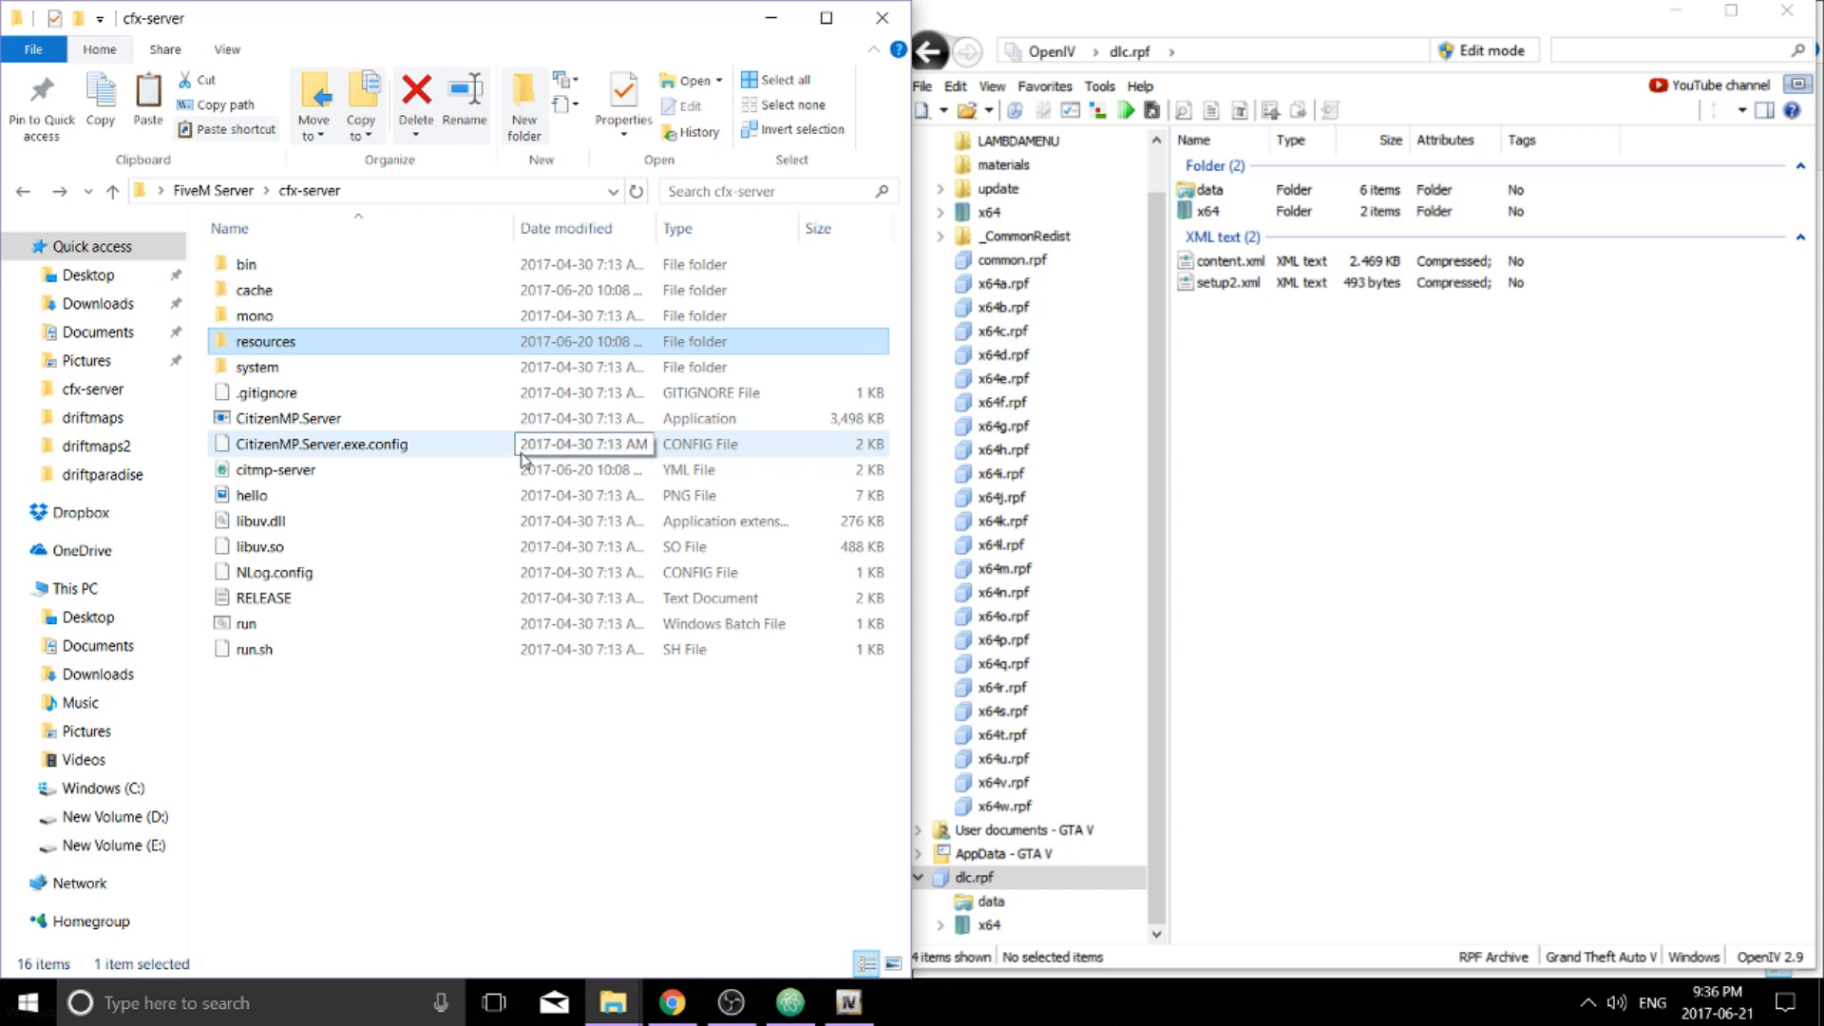
{"action": "double_click", "coordinate": [297, 345]}
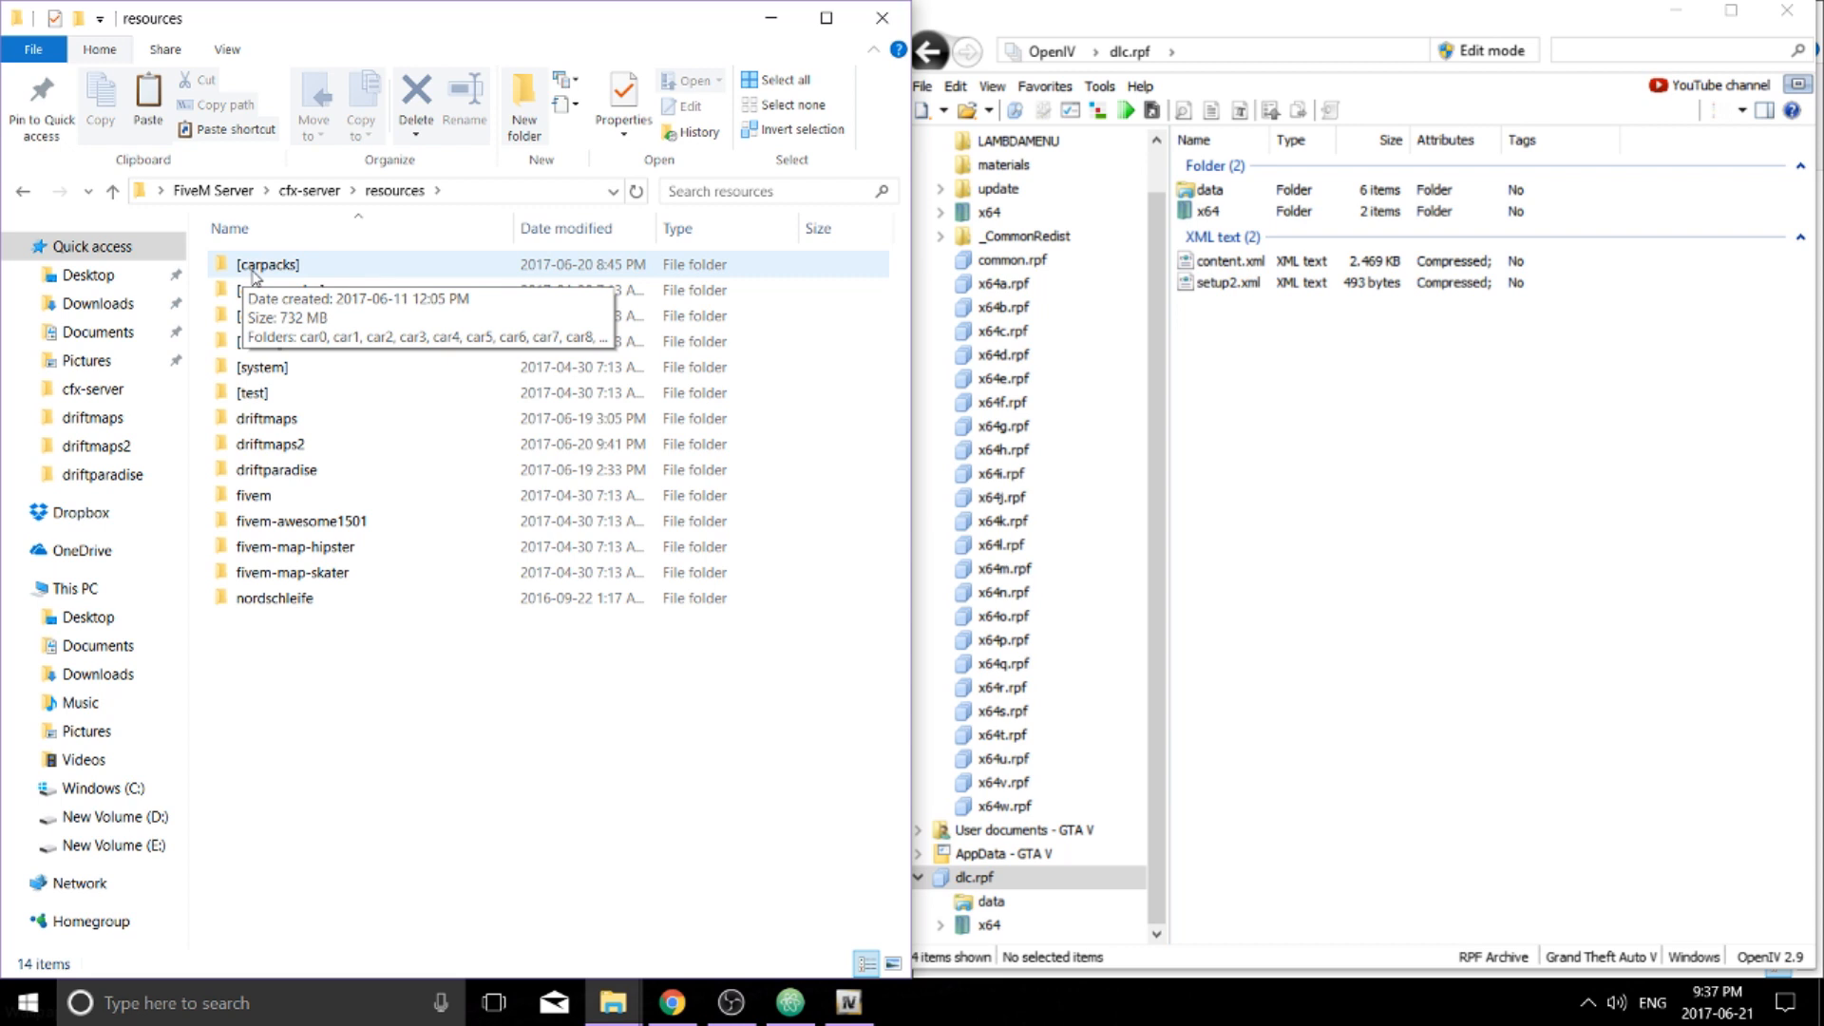
{"action": "double_click", "coordinate": [316, 270]}
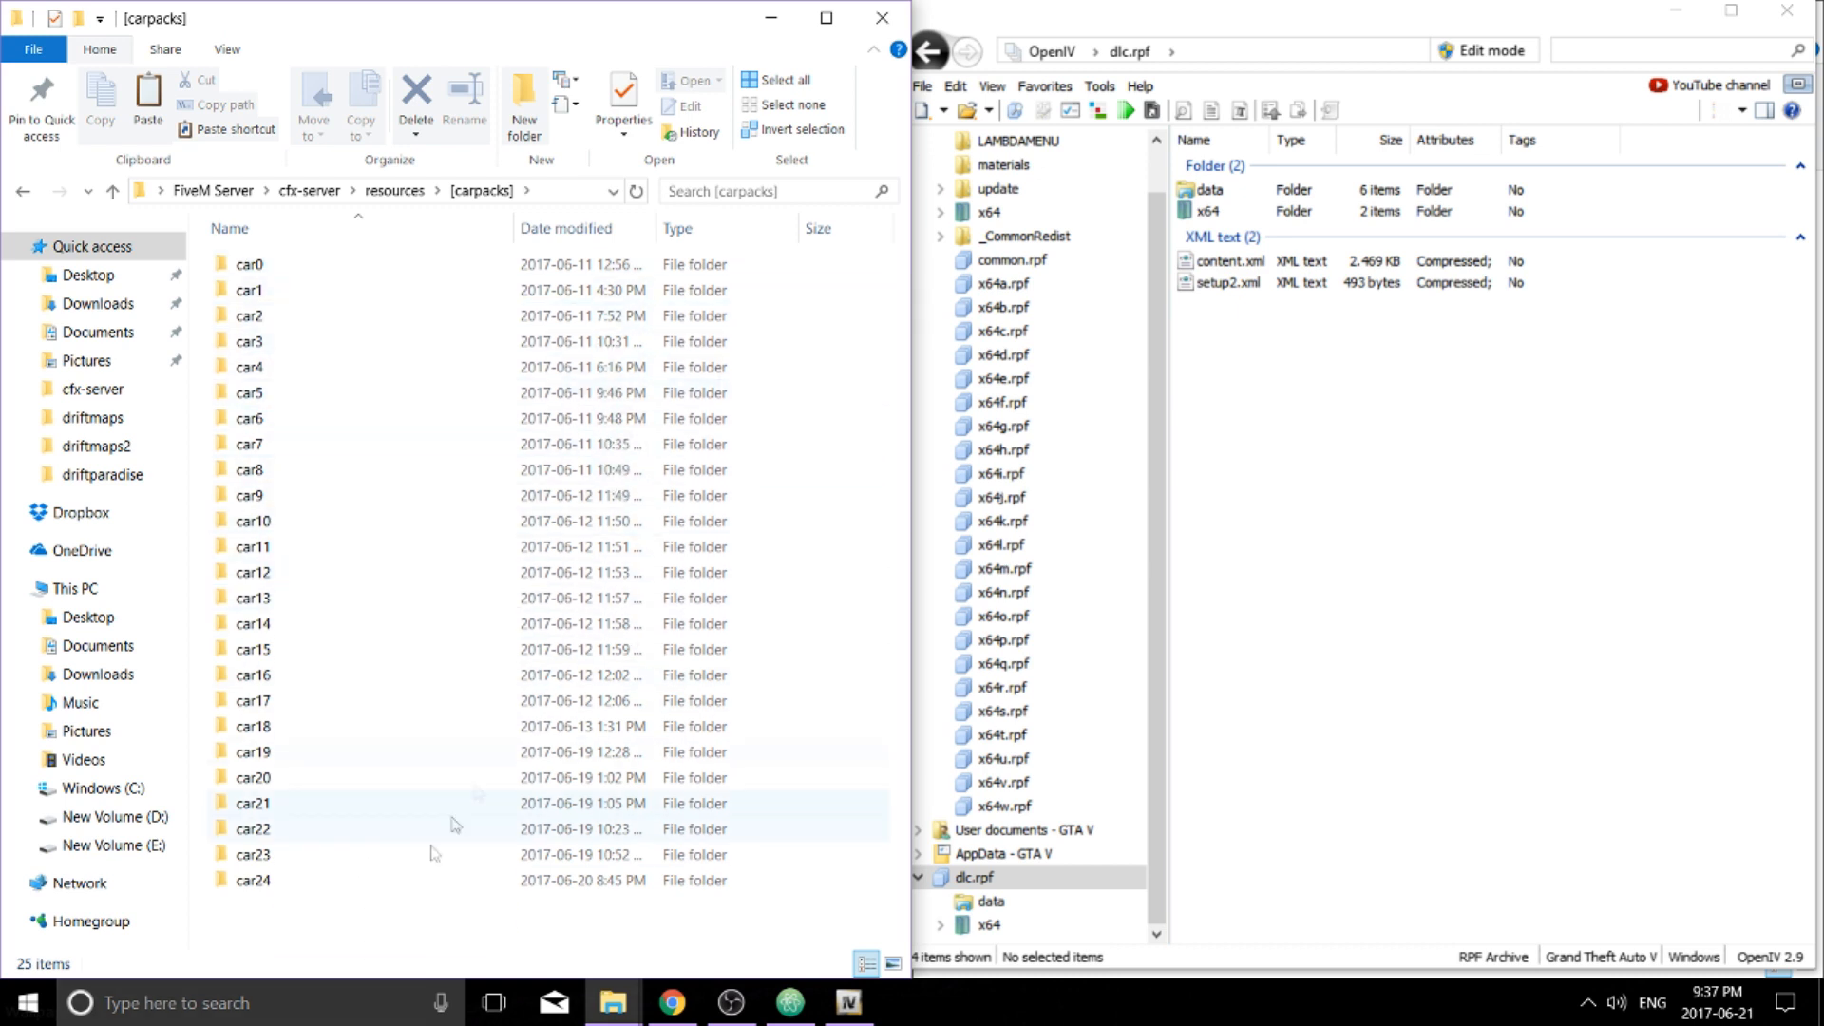
Create a new folder in [carpacks] named car25
{"action": "right_click", "coordinate": [319, 916]}
{"action": "mouse_move", "coordinate": [407, 864]}
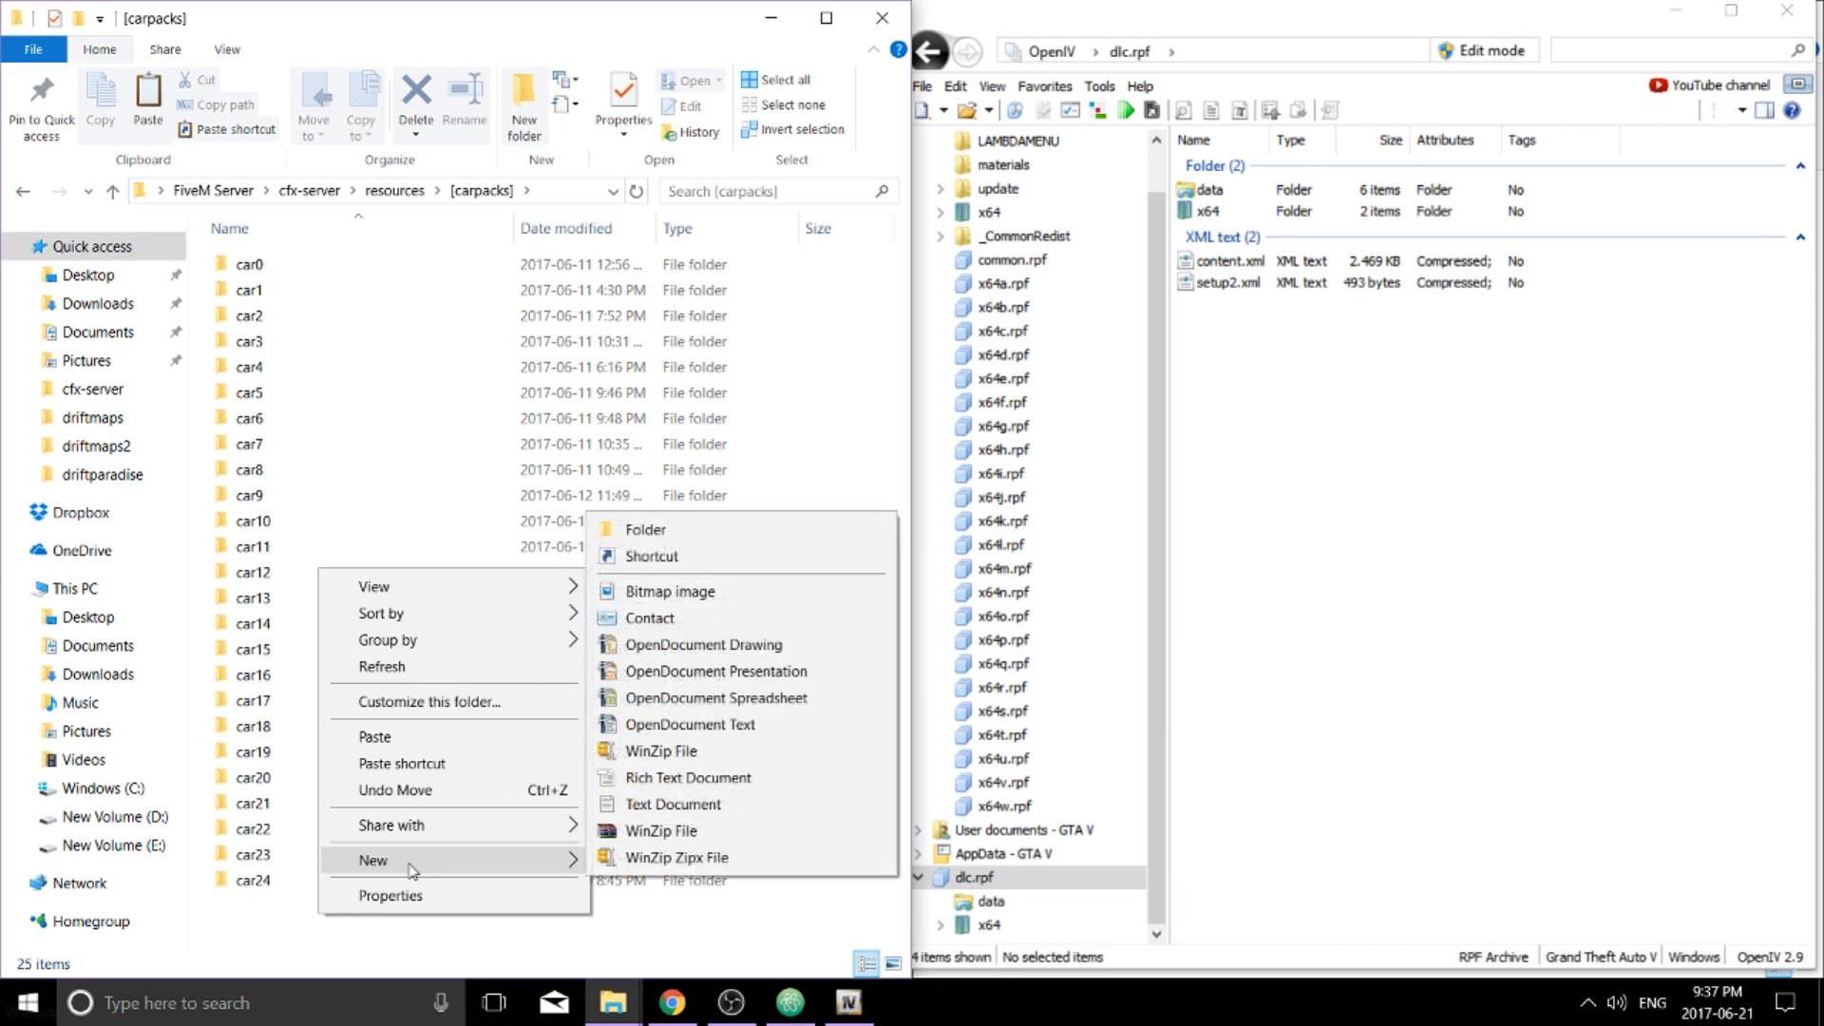
{"action": "left_click", "coordinate": [645, 530]}
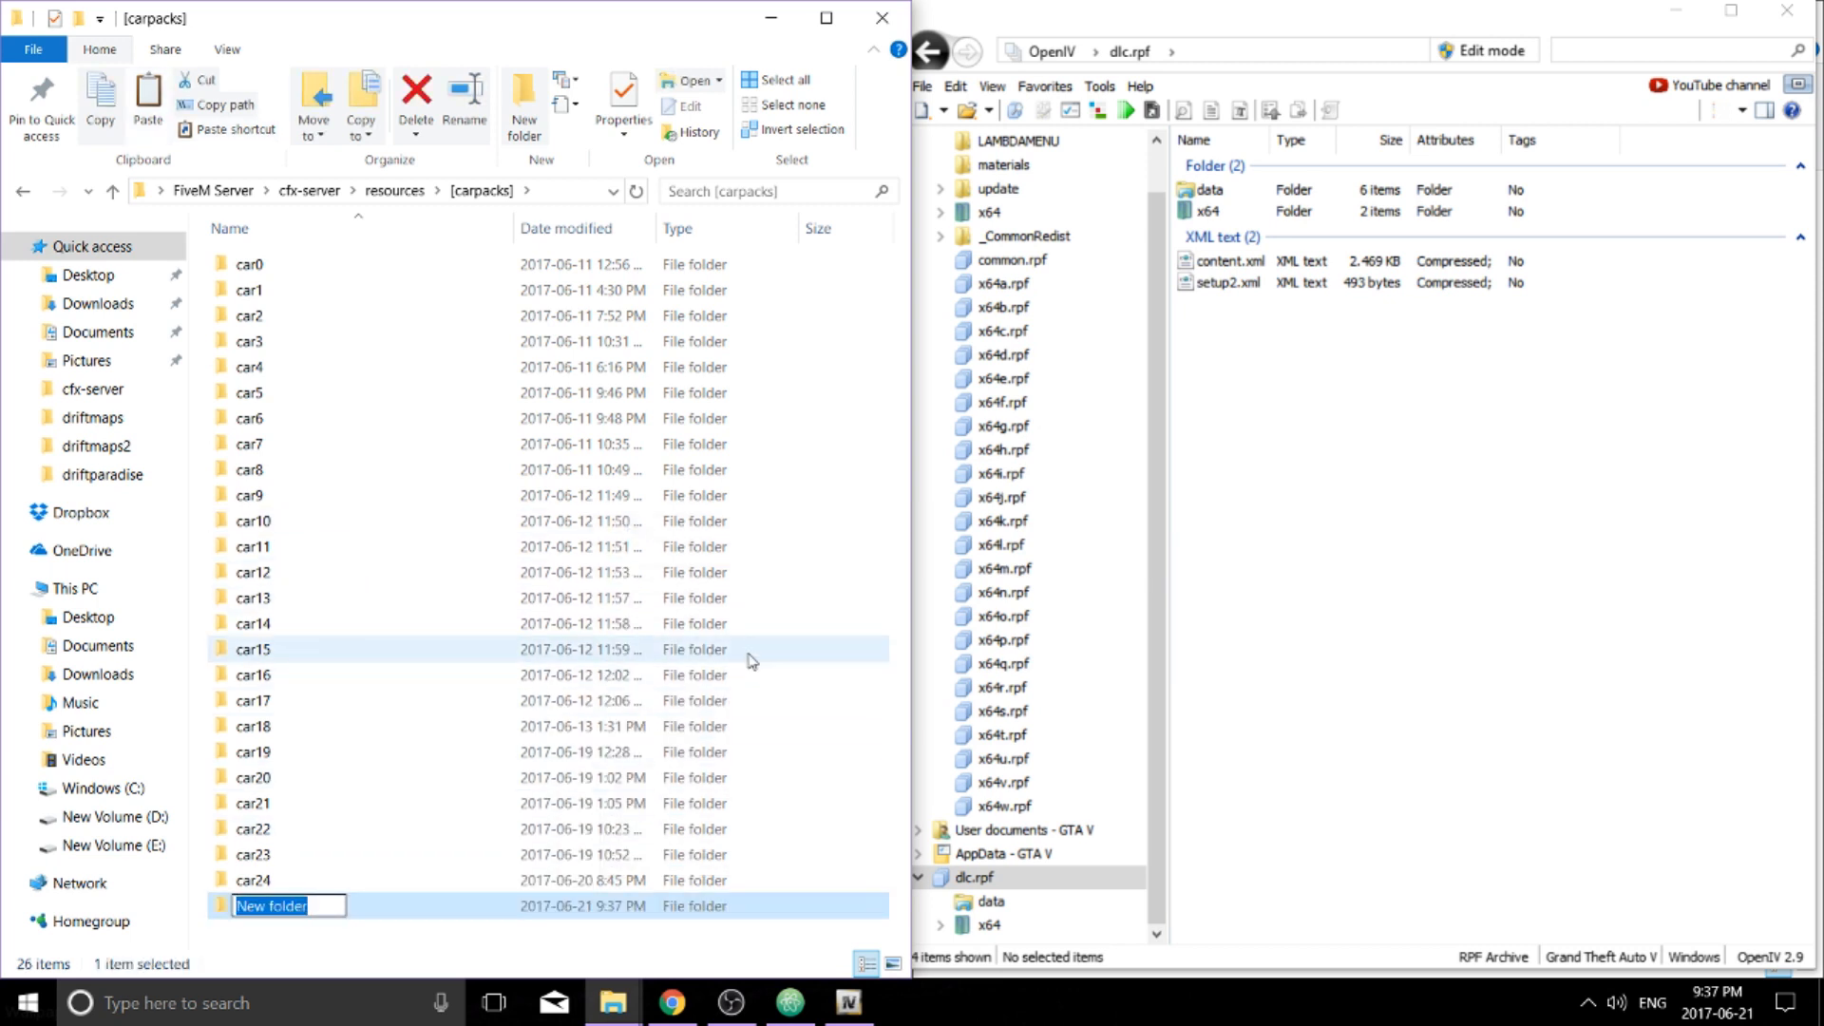
{"action": "type", "text": "car25"}
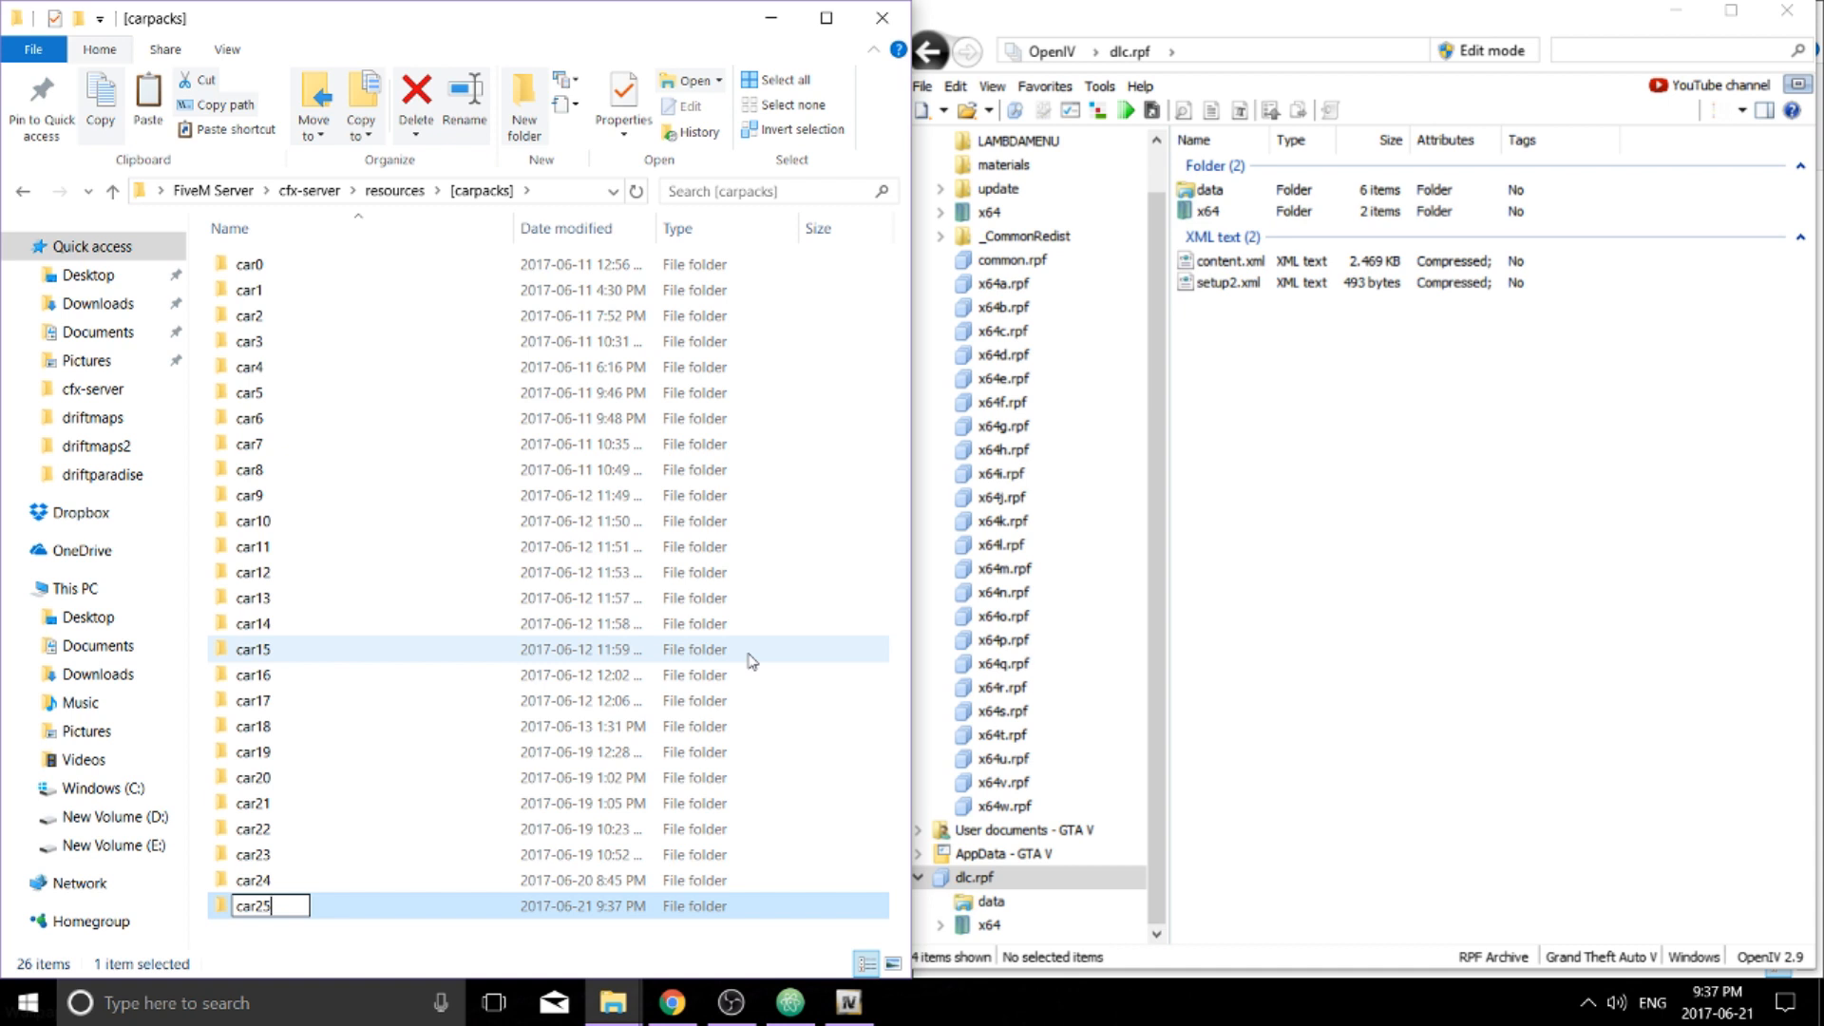
{"action": "key", "text": "Return"}
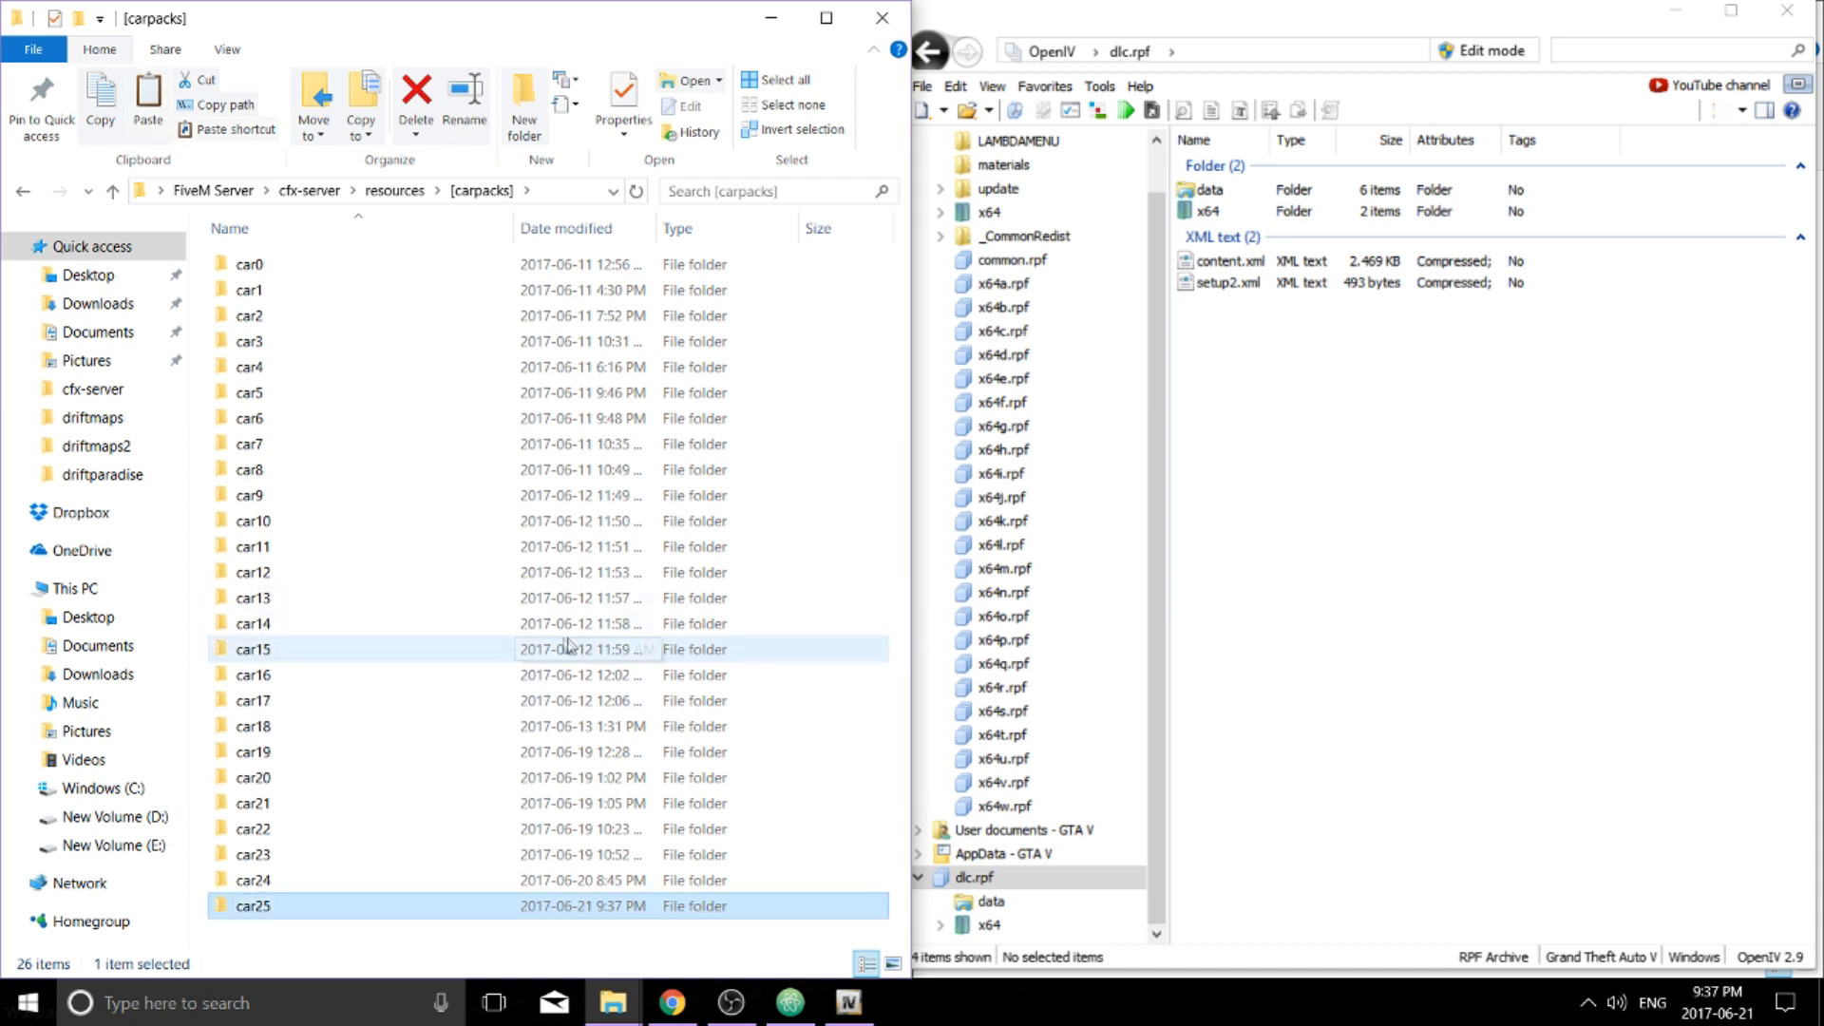
Open car25 and create a folder inside it named stream
{"action": "double_click", "coordinate": [361, 912]}
{"action": "right_click", "coordinate": [279, 338]}
{"action": "mouse_move", "coordinate": [409, 629]}
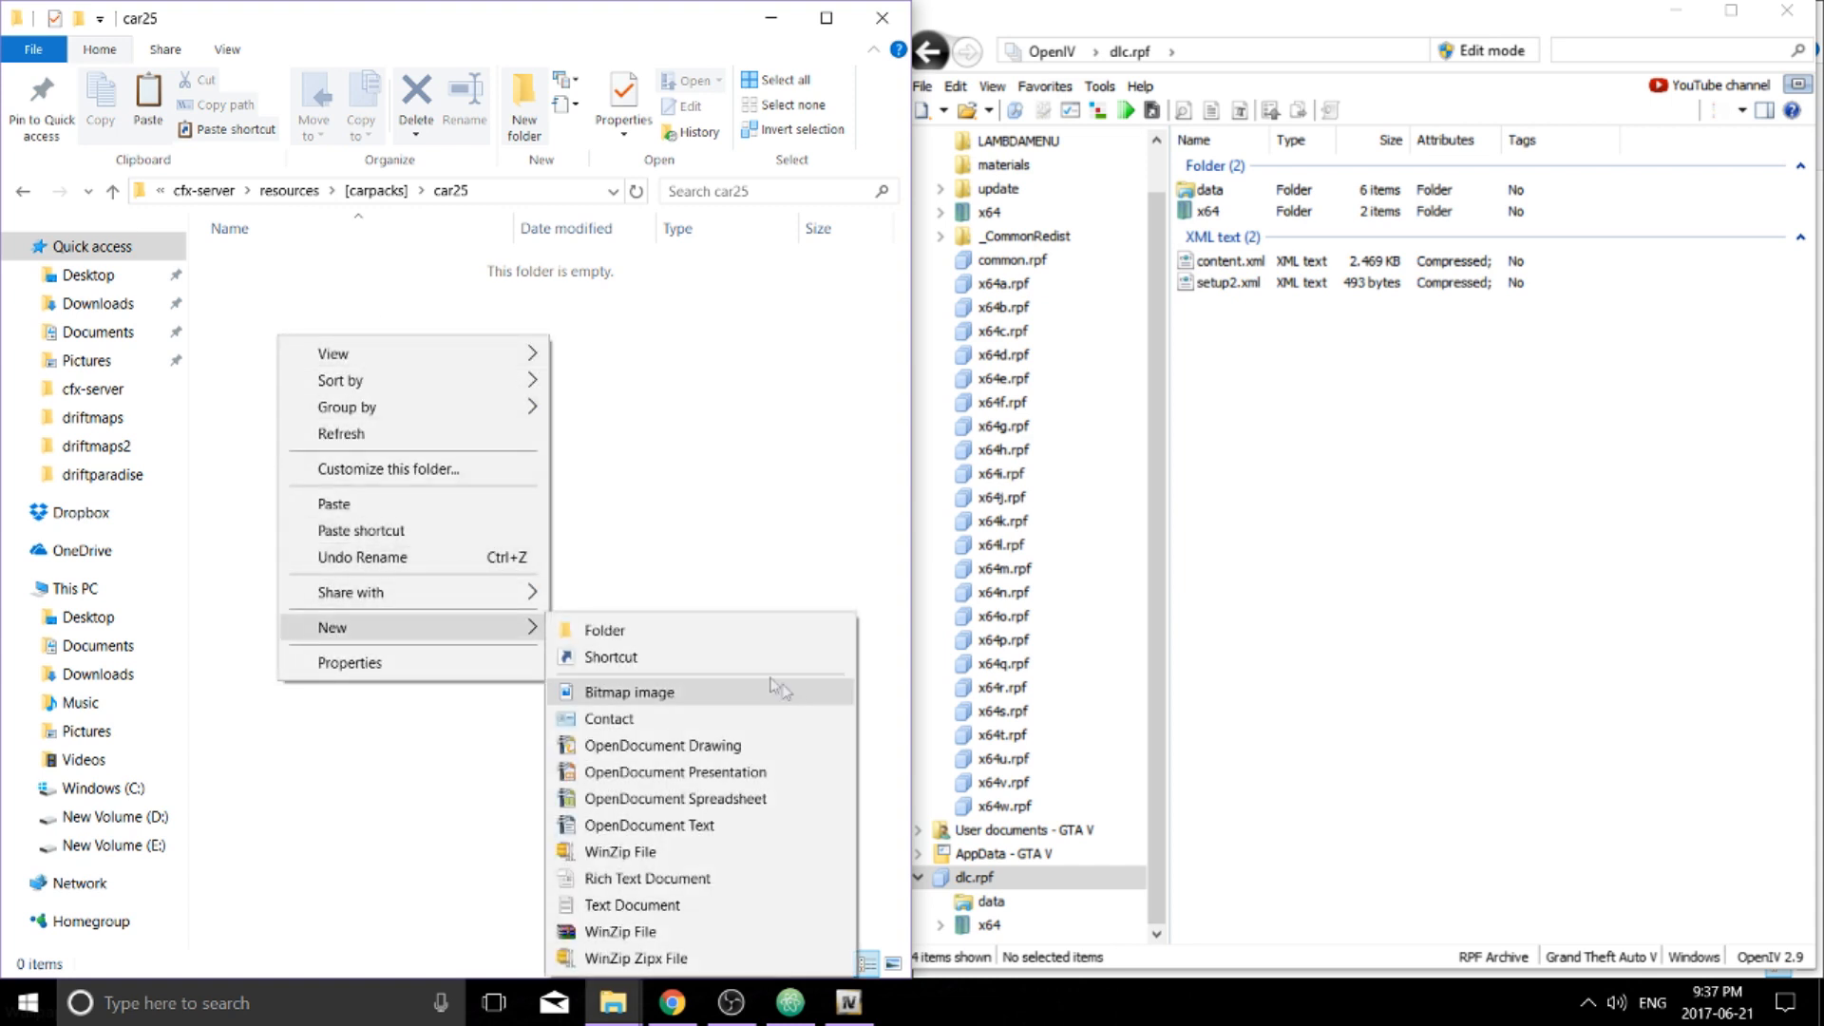
{"action": "left_click", "coordinate": [676, 636]}
{"action": "type", "text": "stream"}
{"action": "key", "text": "Return"}
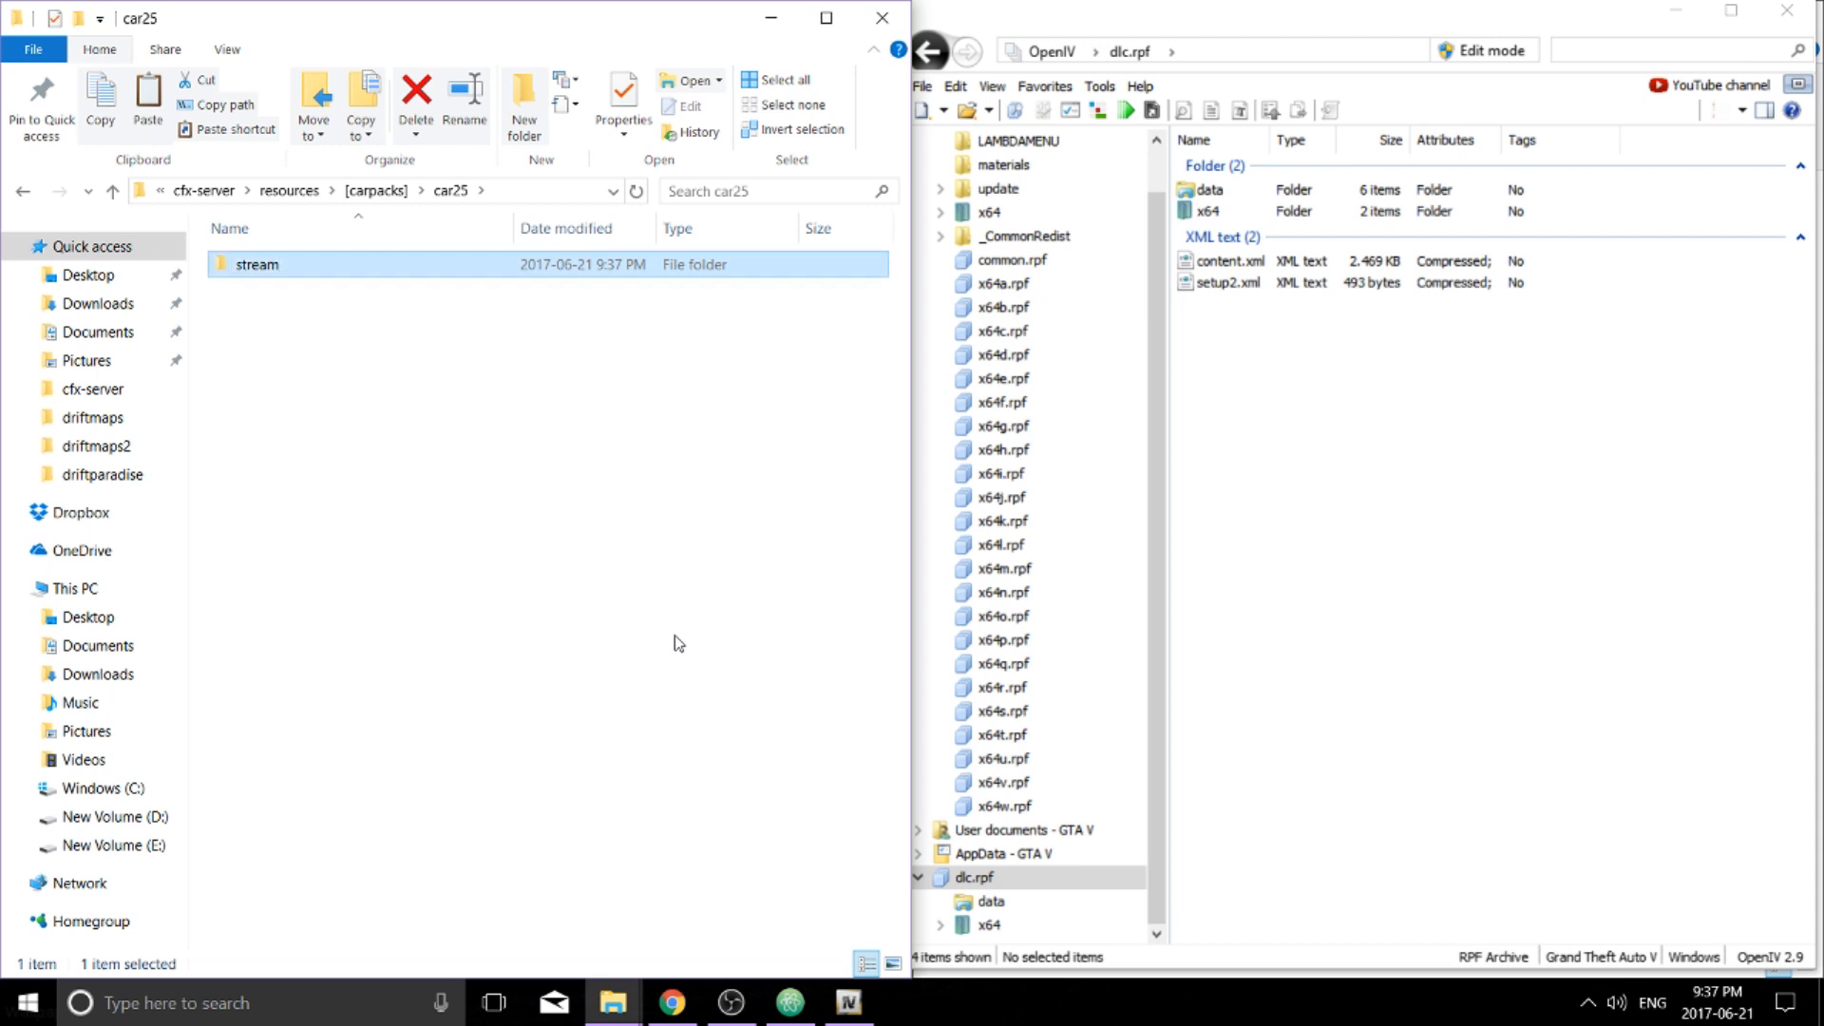
Create a new text document in car25, open it in Notepad and save it as __resource.lua, then close Notepad
{"action": "right_click", "coordinate": [362, 440]}
{"action": "mouse_move", "coordinate": [514, 755]}
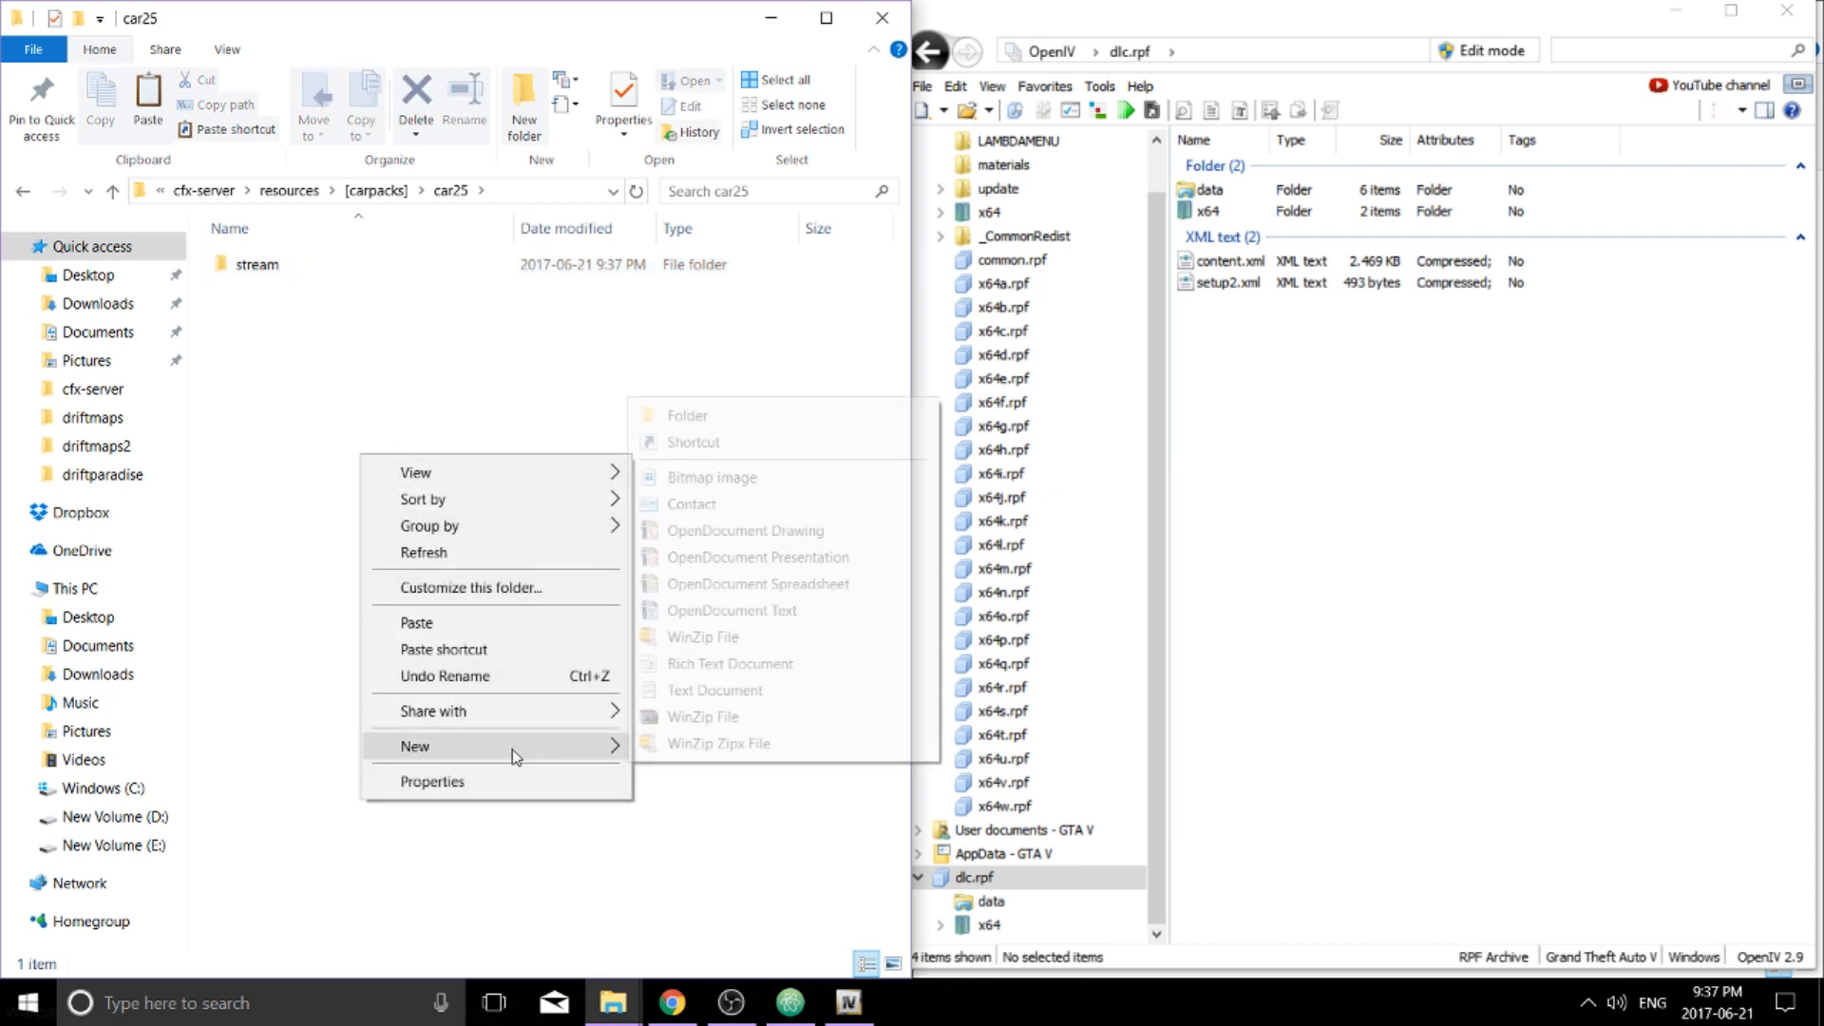
{"action": "left_click", "coordinate": [730, 690]}
{"action": "key", "text": "Return"}
{"action": "double_click", "coordinate": [402, 298]}
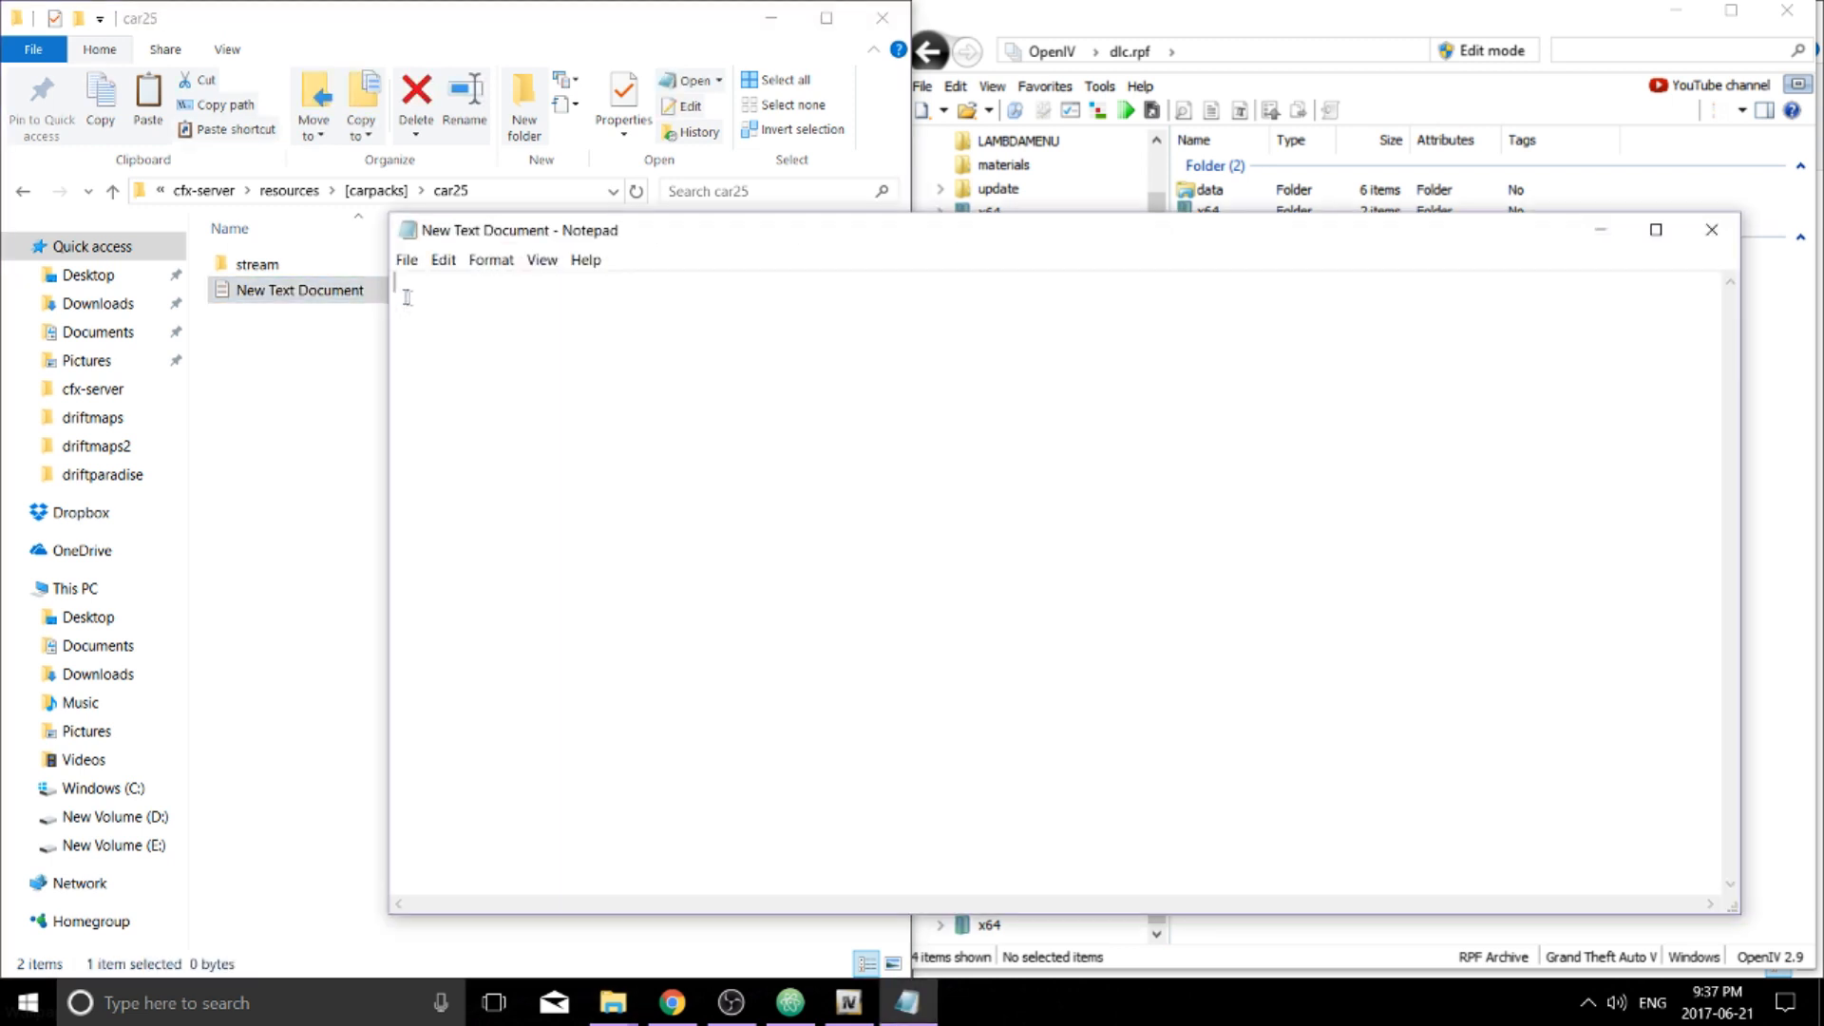
{"action": "left_click", "coordinate": [439, 260]}
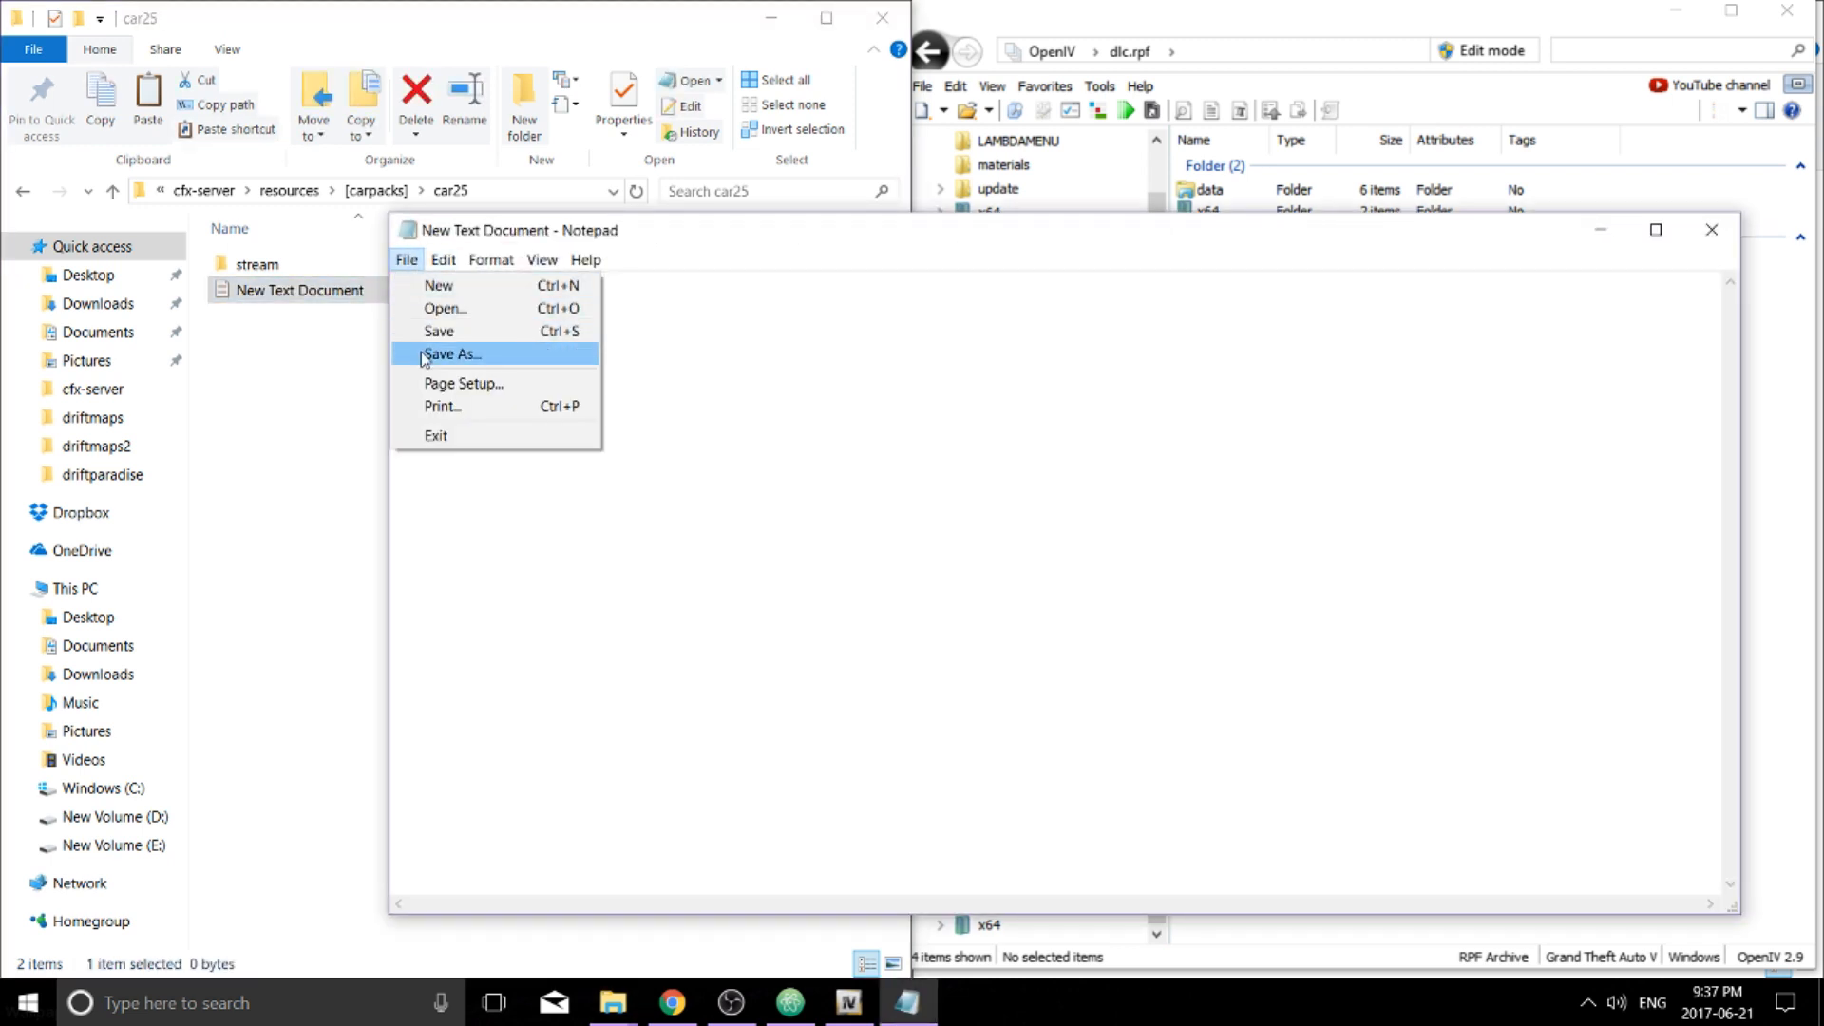
{"action": "left_click", "coordinate": [425, 354]}
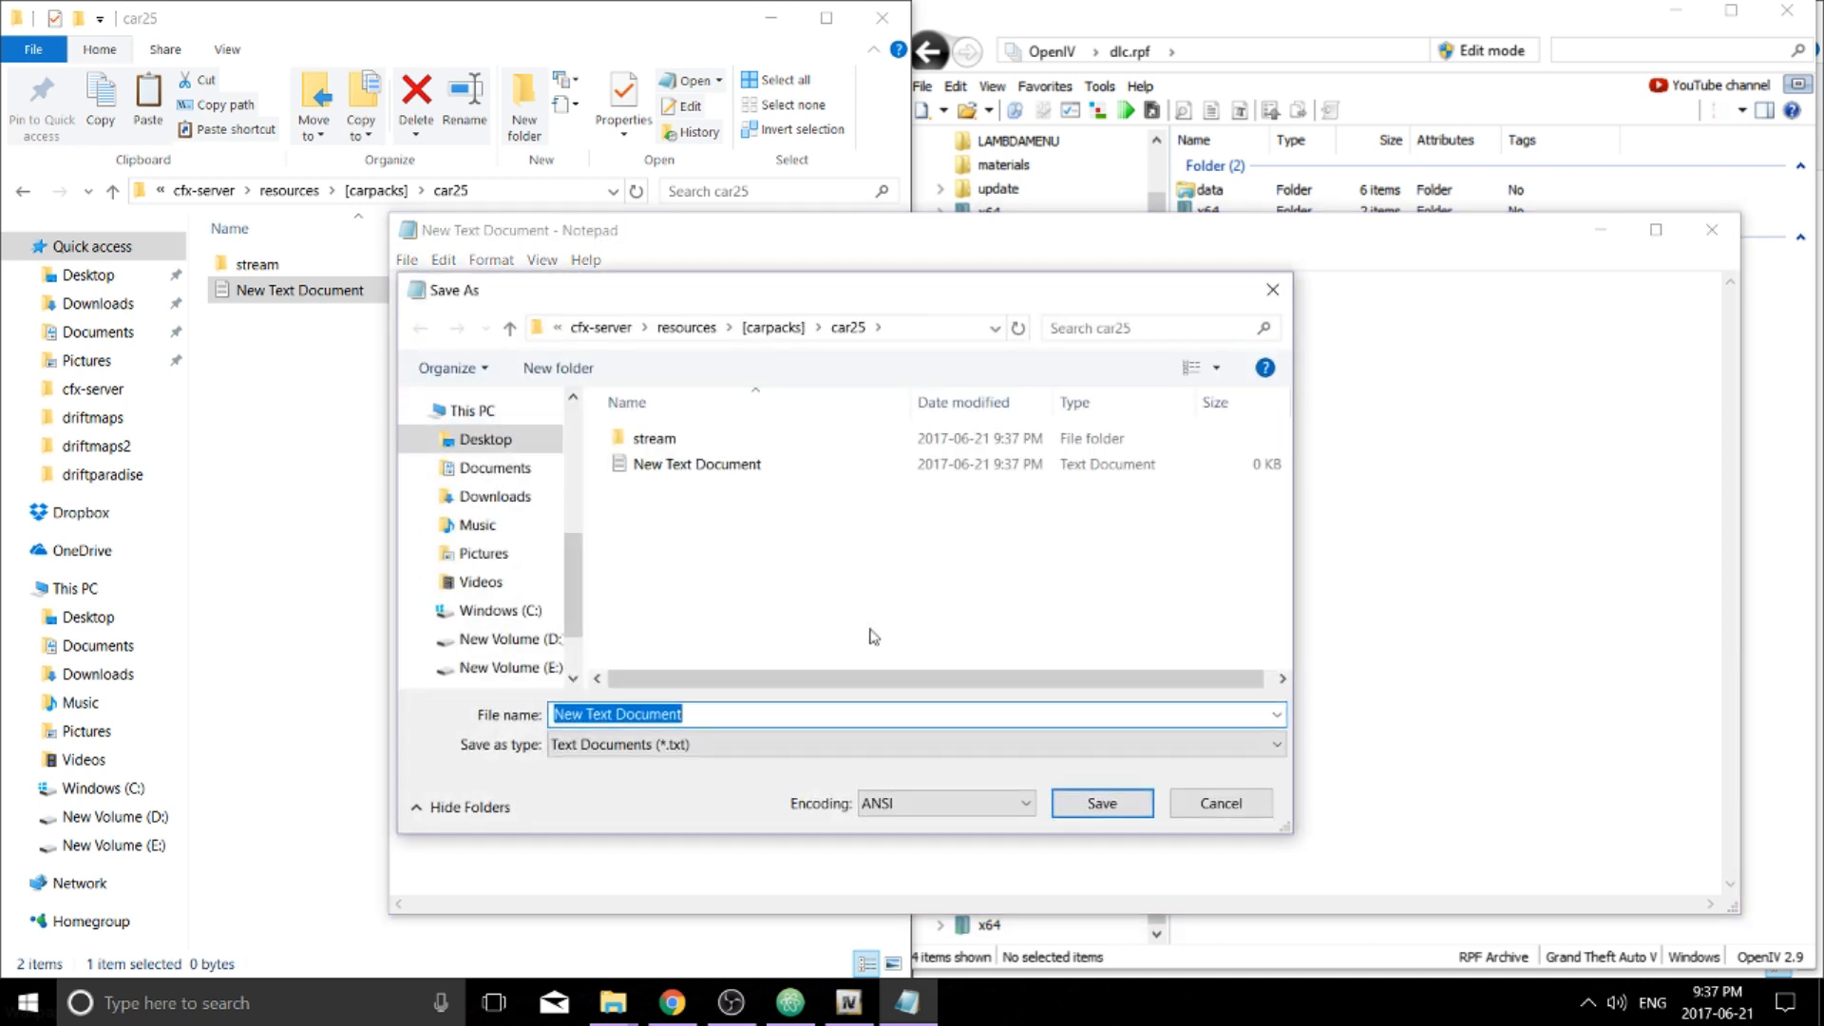
{"action": "type", "text": "__res"}
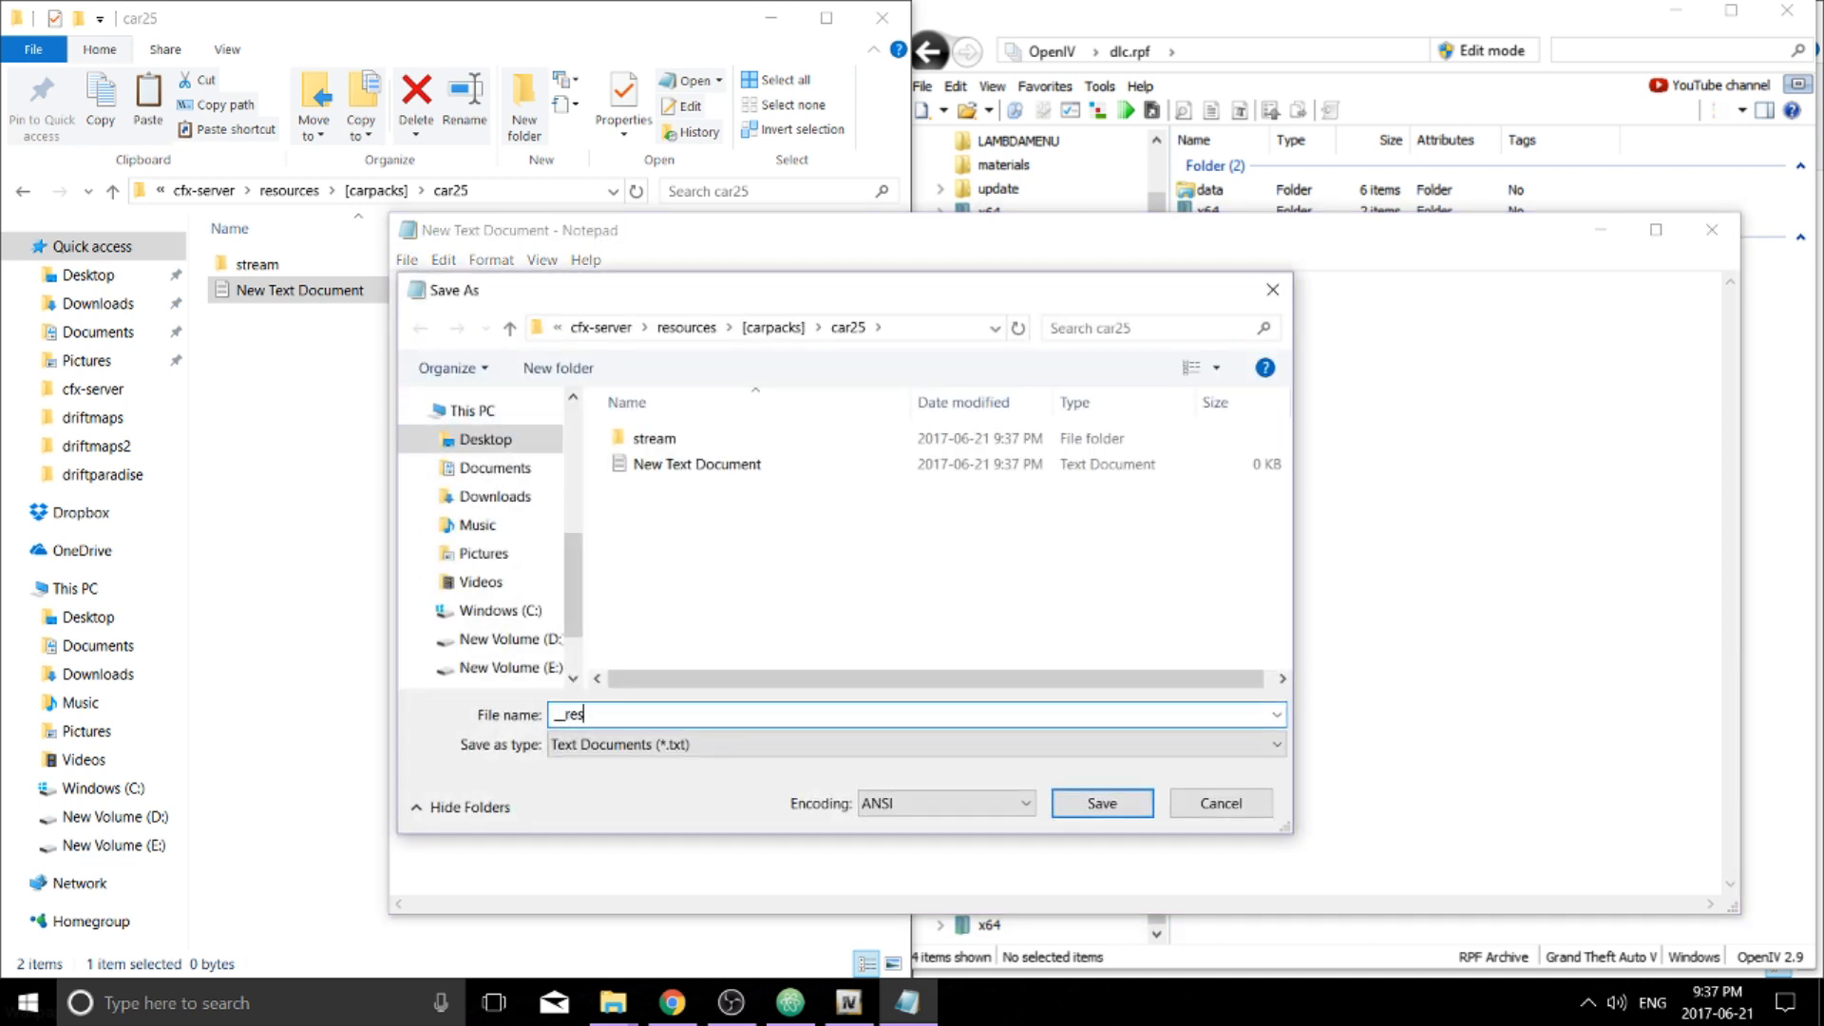
{"action": "type", "text": "ource.lua"}
{"action": "key", "text": "Return"}
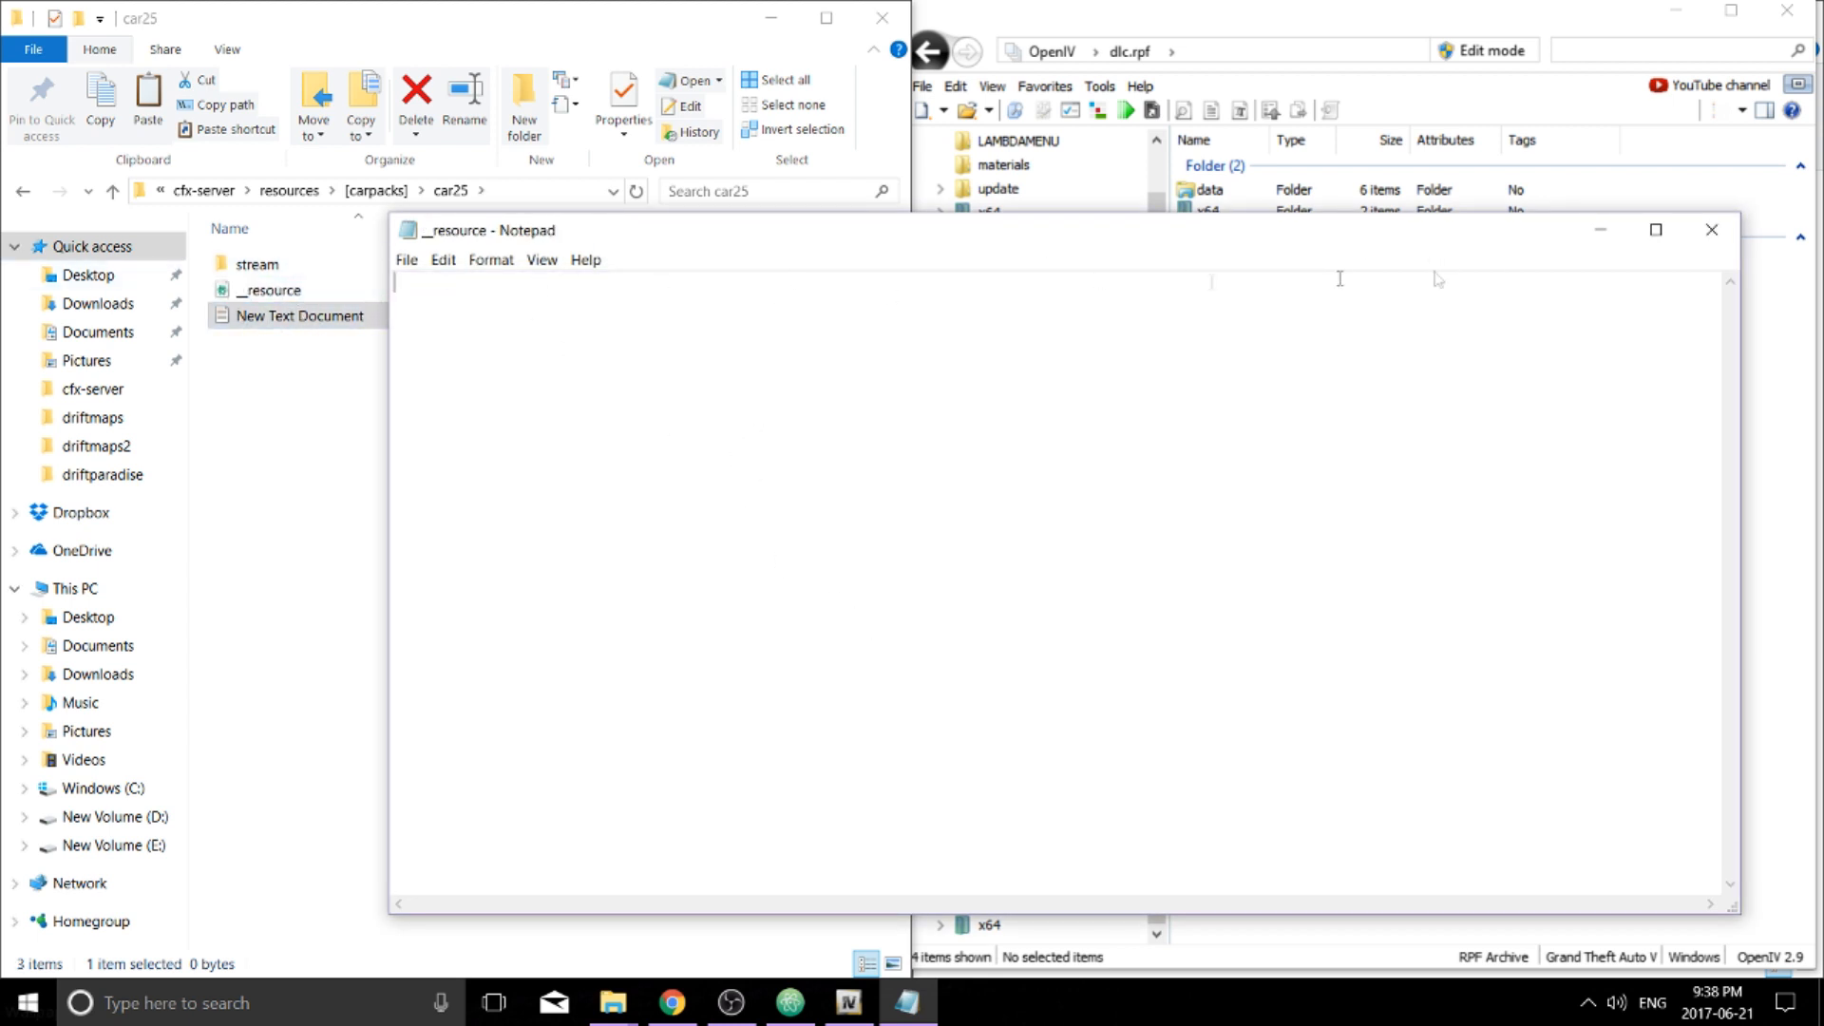
{"action": "left_click", "coordinate": [1711, 230]}
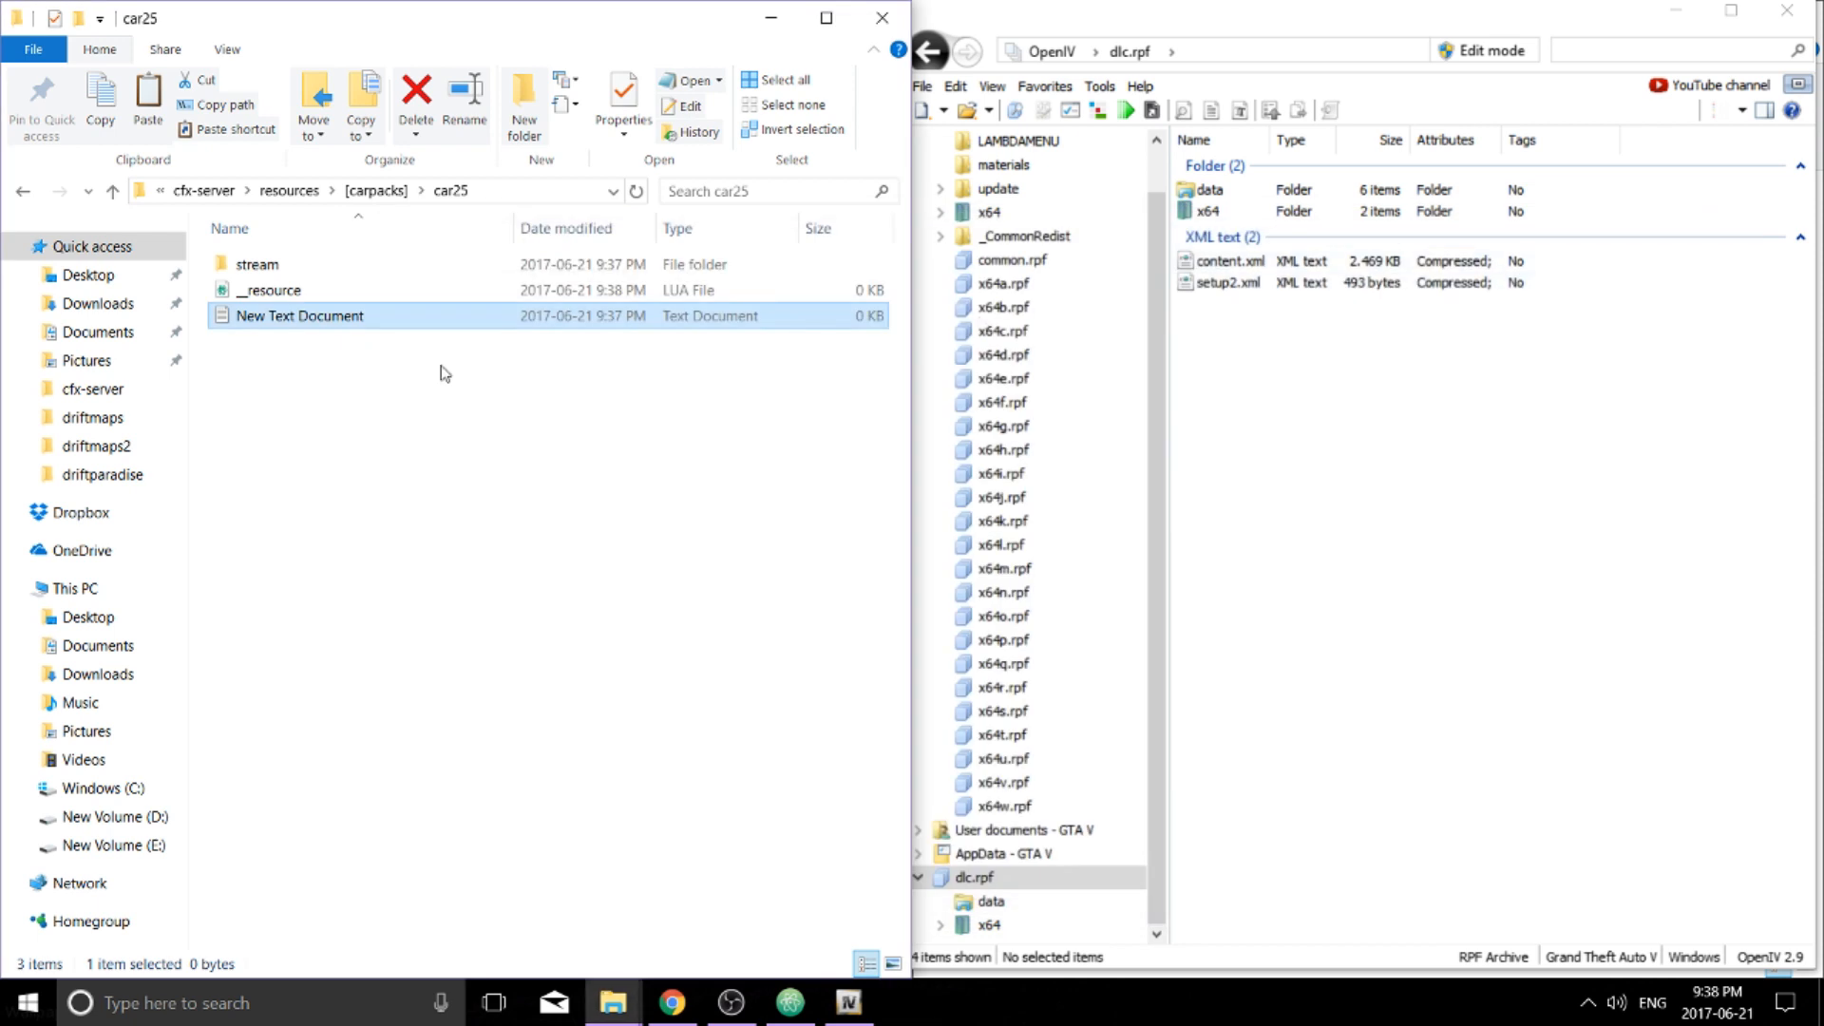
Delete the leftover New Text Document and open __resource.lua in Atom
{"action": "key", "text": "Delete"}
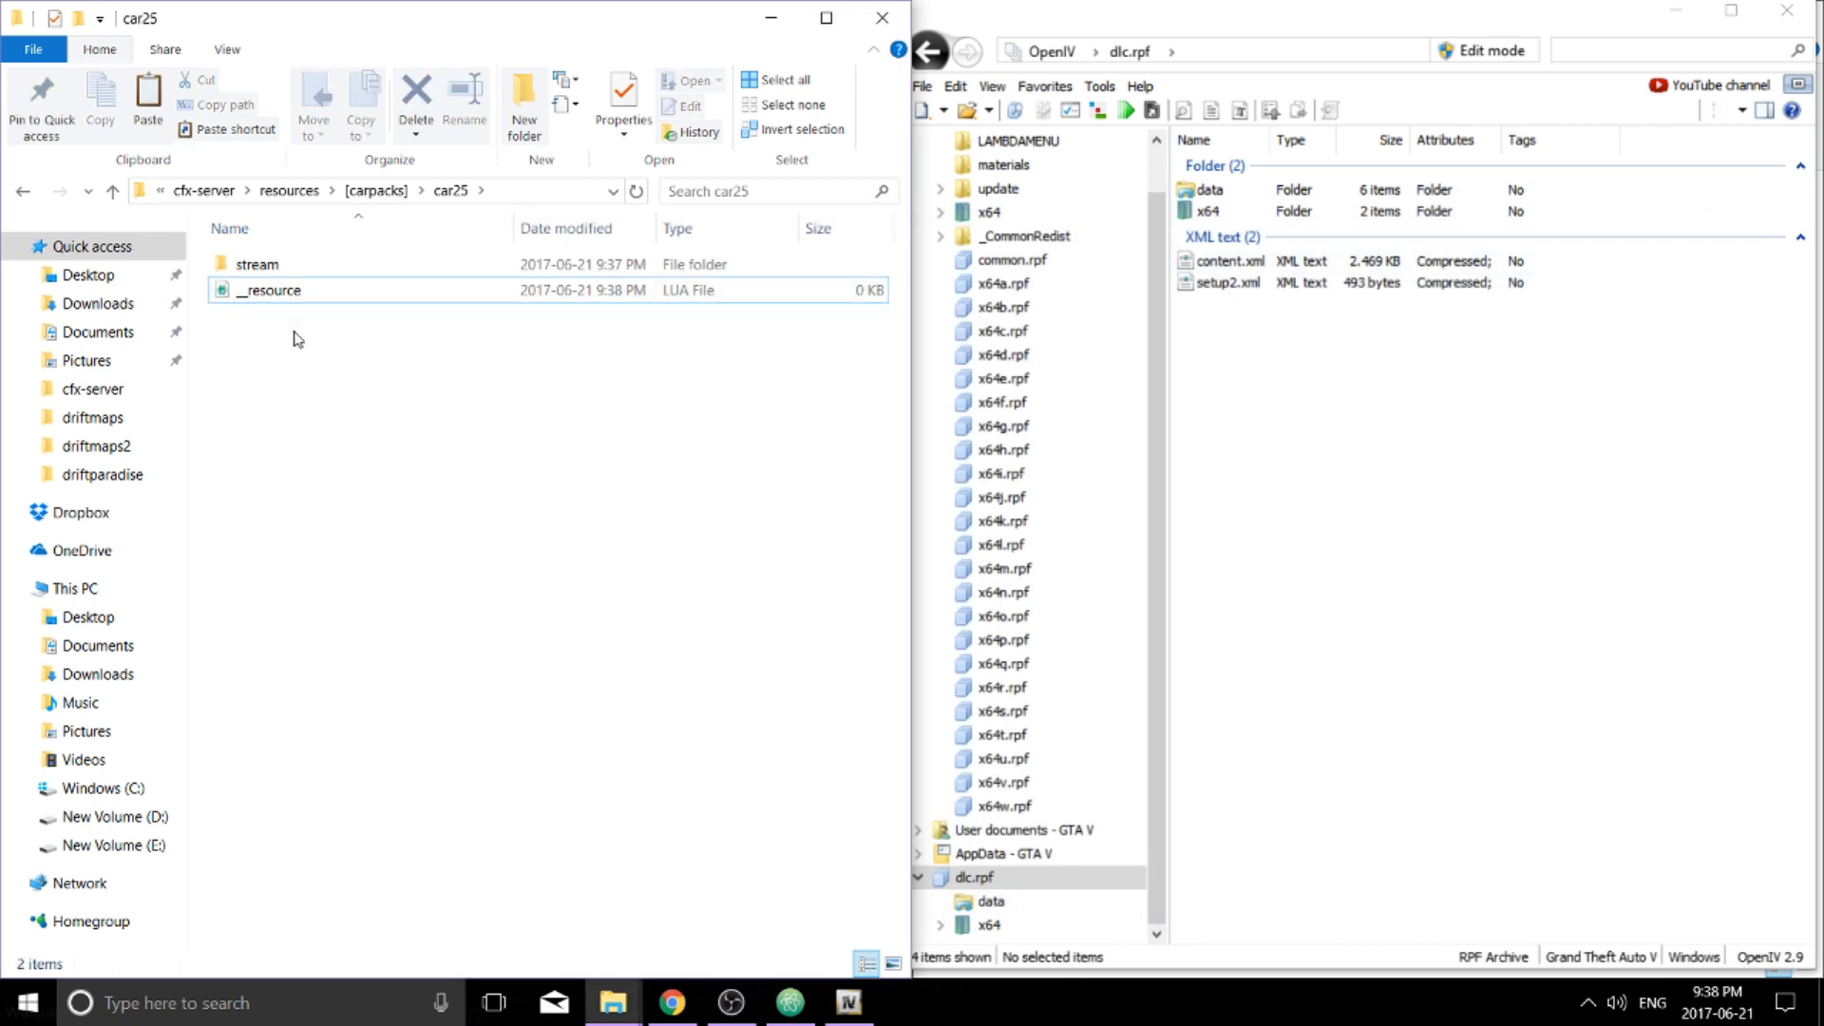
{"action": "left_click", "coordinate": [290, 293]}
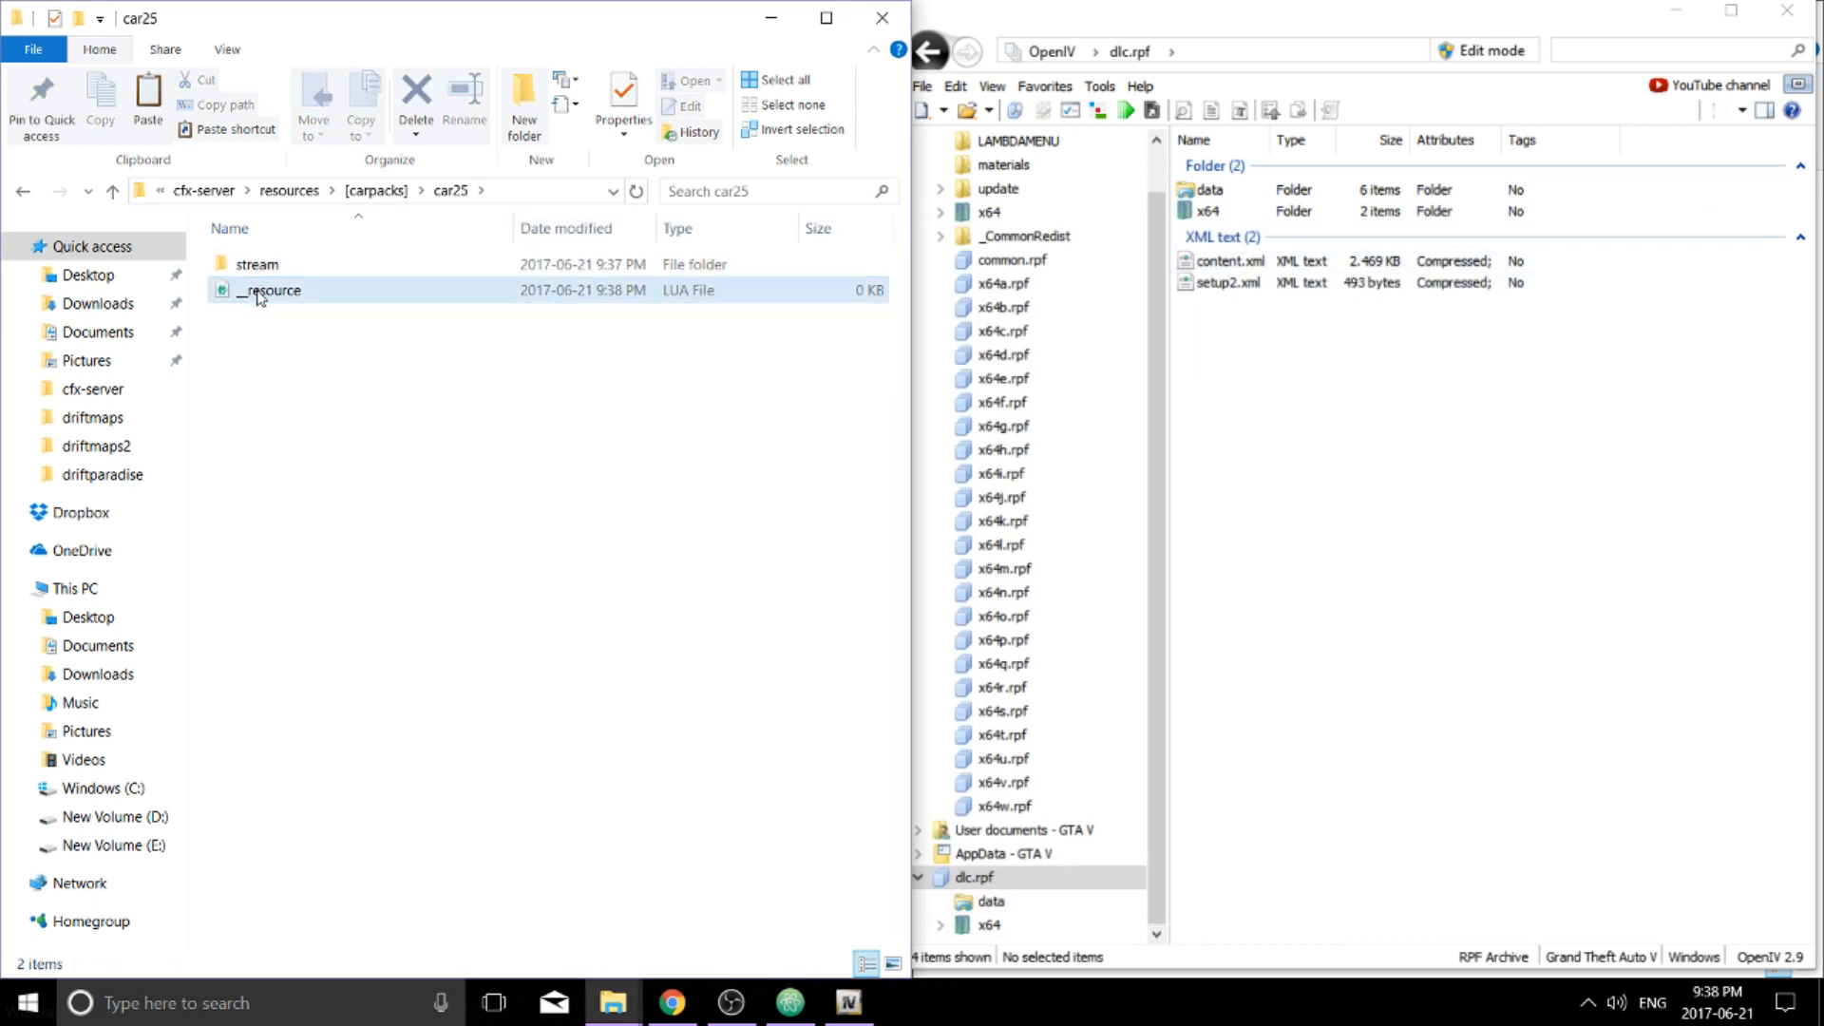
{"action": "double_click", "coordinate": [258, 293]}
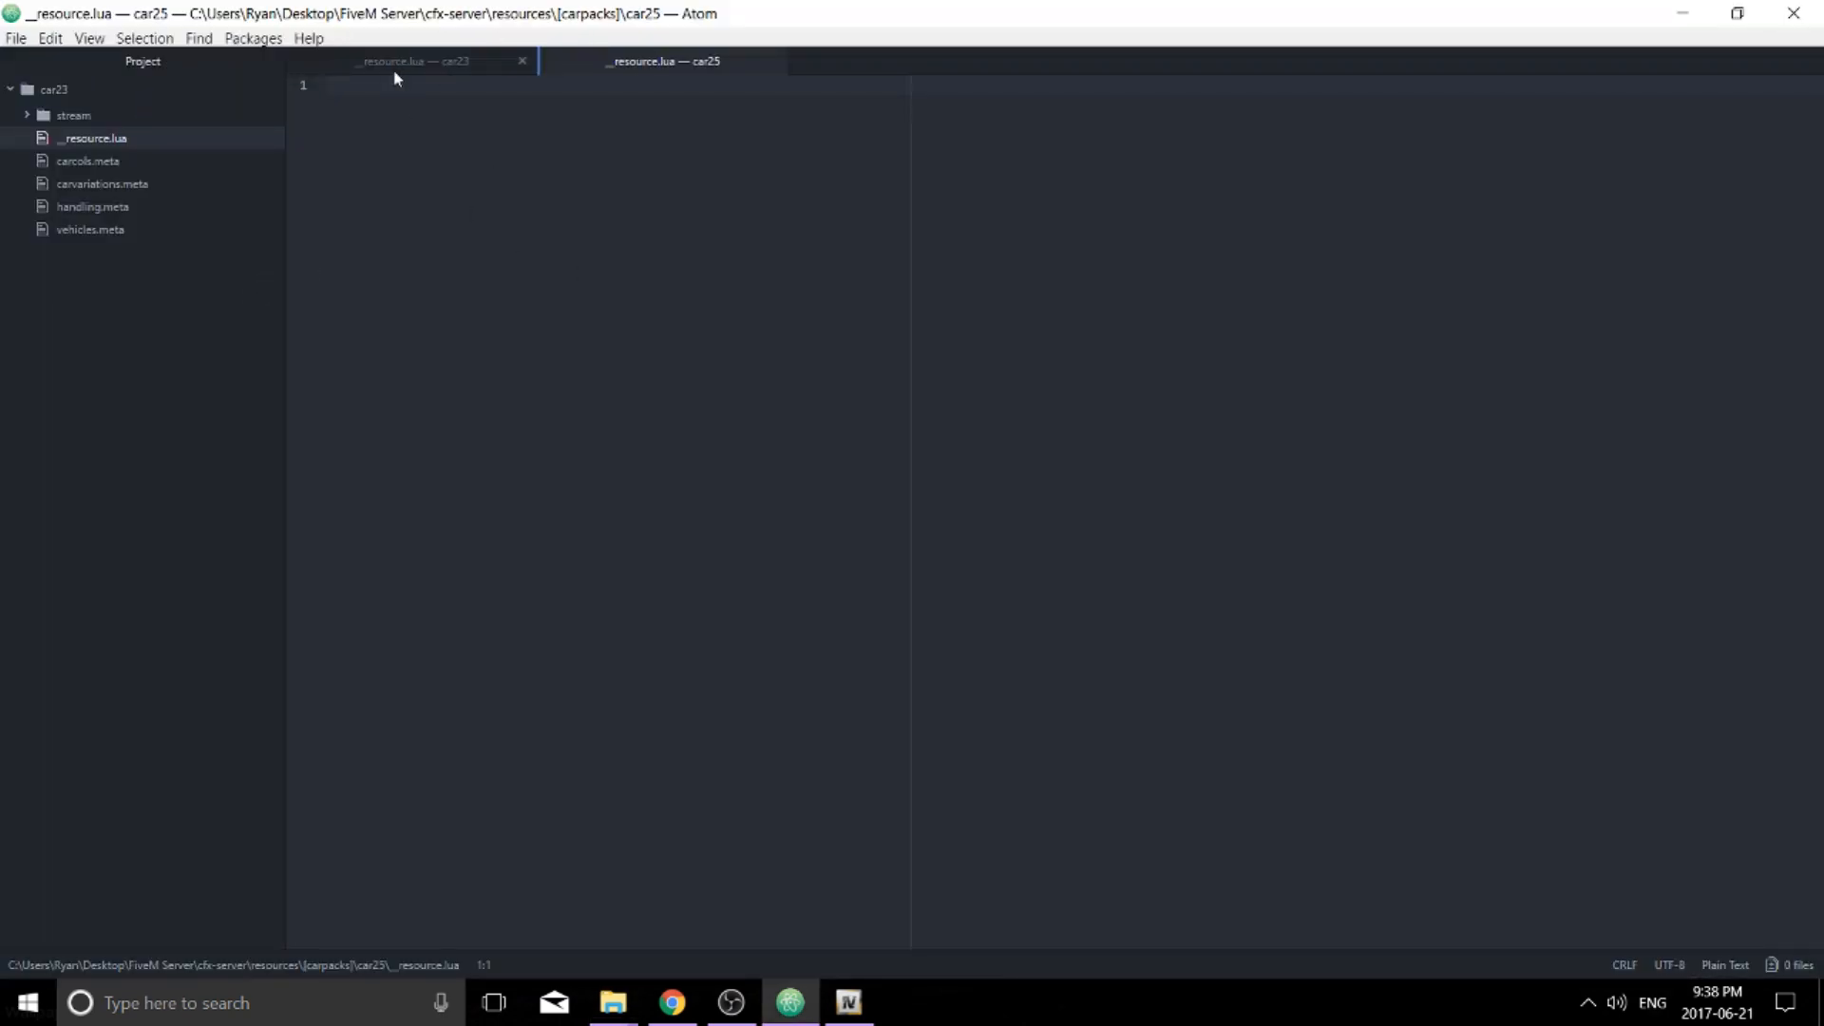
Place car23's __resource.lua beside the new one in a split pane
{"action": "left_click_drag", "start_coordinate": [385, 59], "coordinate": [722, 237]}
{"action": "left_click_drag", "start_coordinate": [818, 280], "coordinate": [1425, 380]}
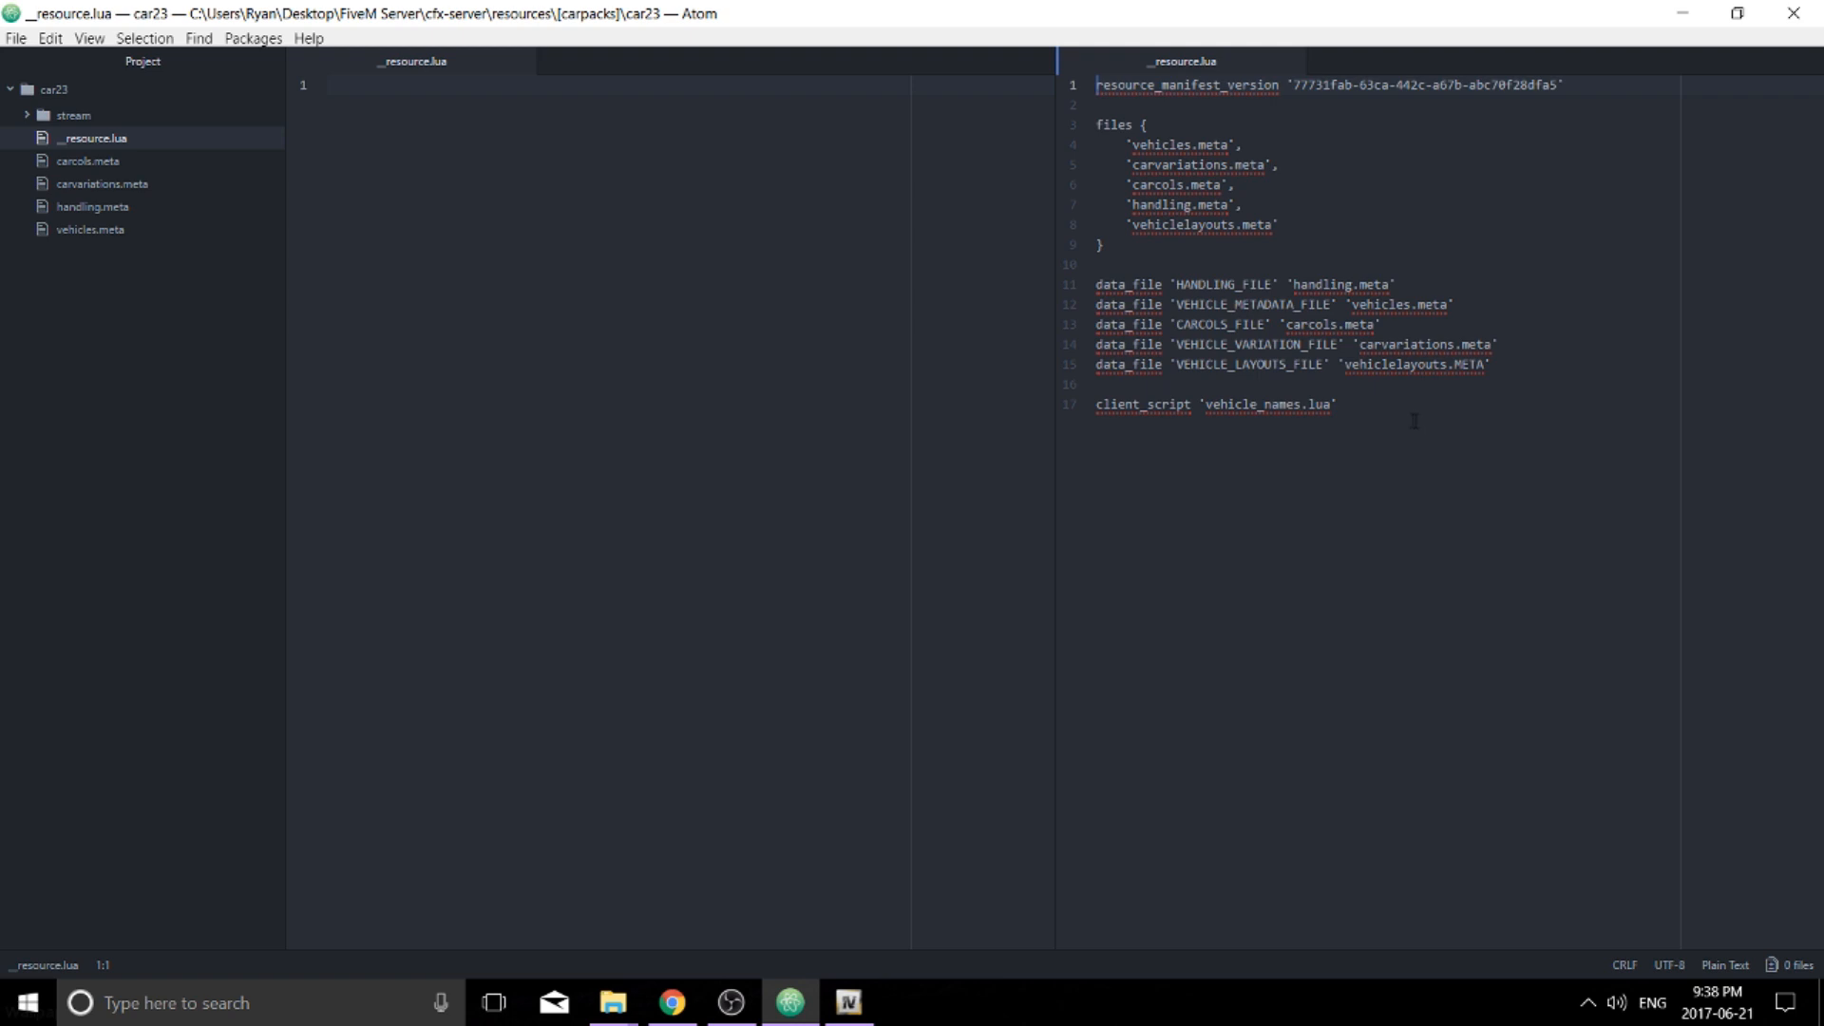
Copy the whole manifest from car23's __resource.lua into car25's __resource.lua, save it and close Atom
{"action": "left_click_drag", "start_coordinate": [1387, 408], "coordinate": [1096, 84]}
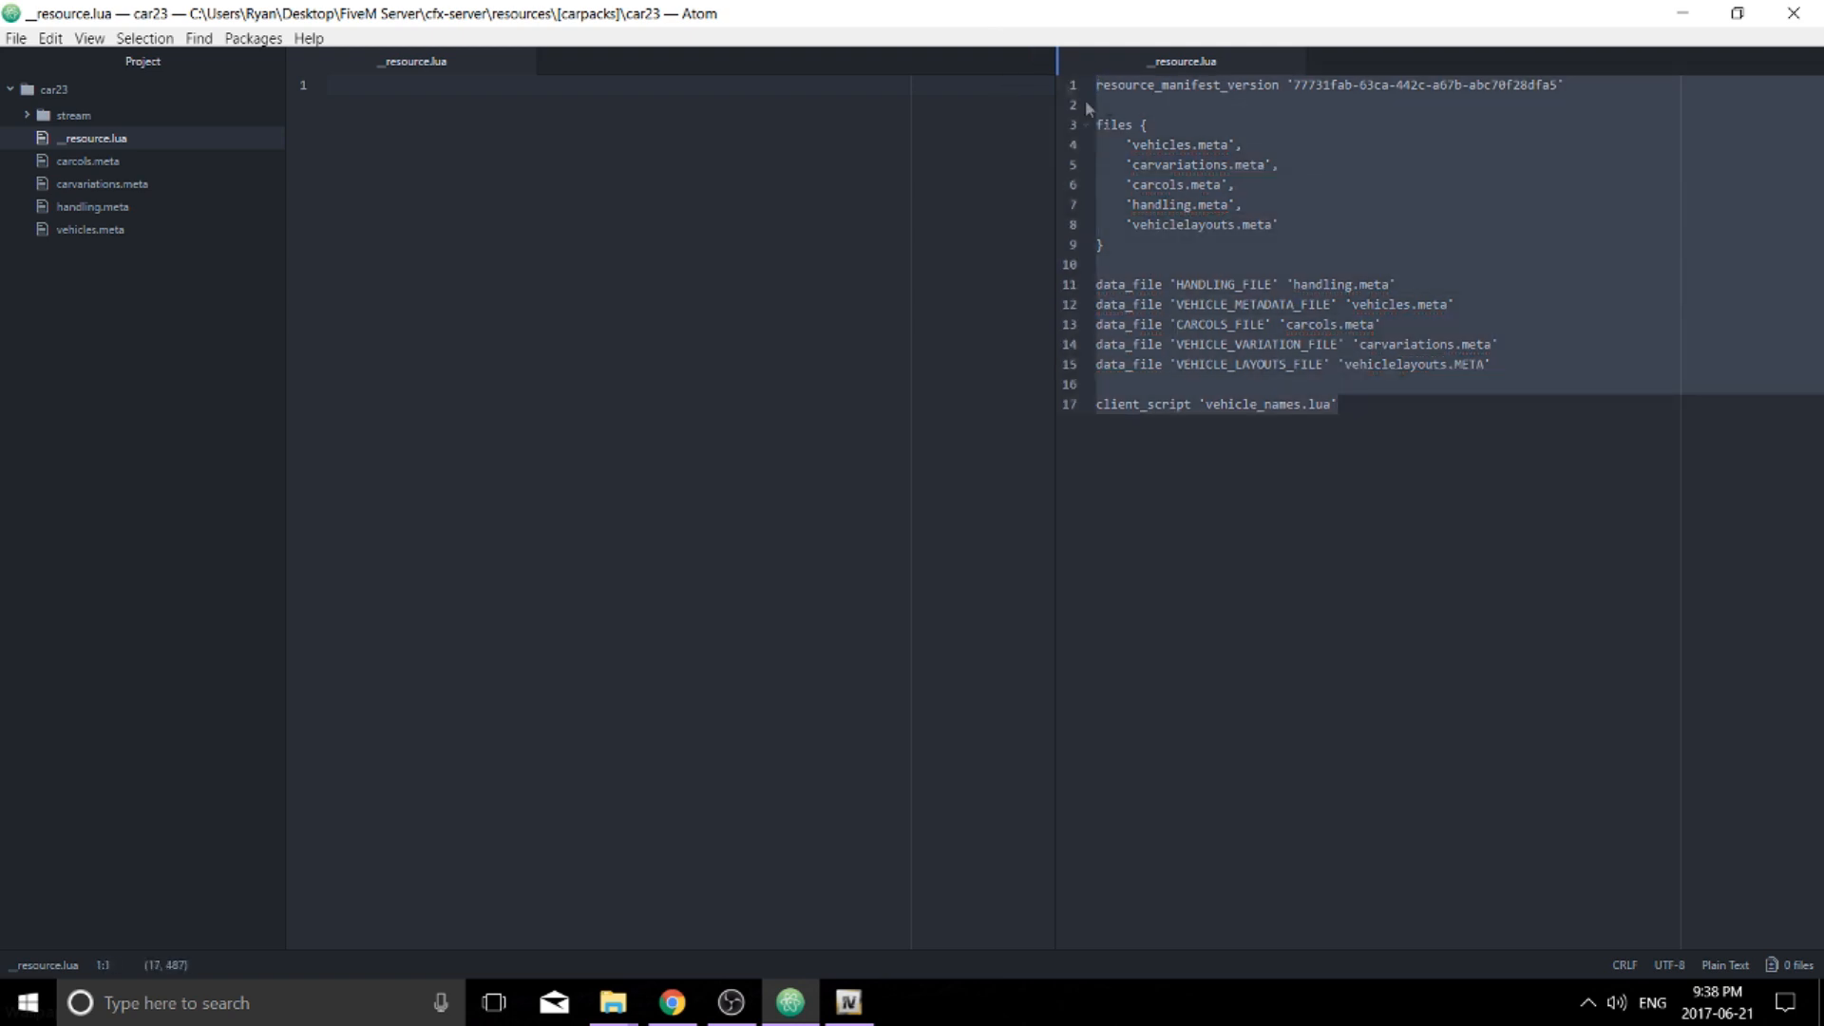
{"action": "key", "text": "ctrl+c"}
{"action": "left_click", "coordinate": [328, 84]}
{"action": "key", "text": "ctrl+v"}
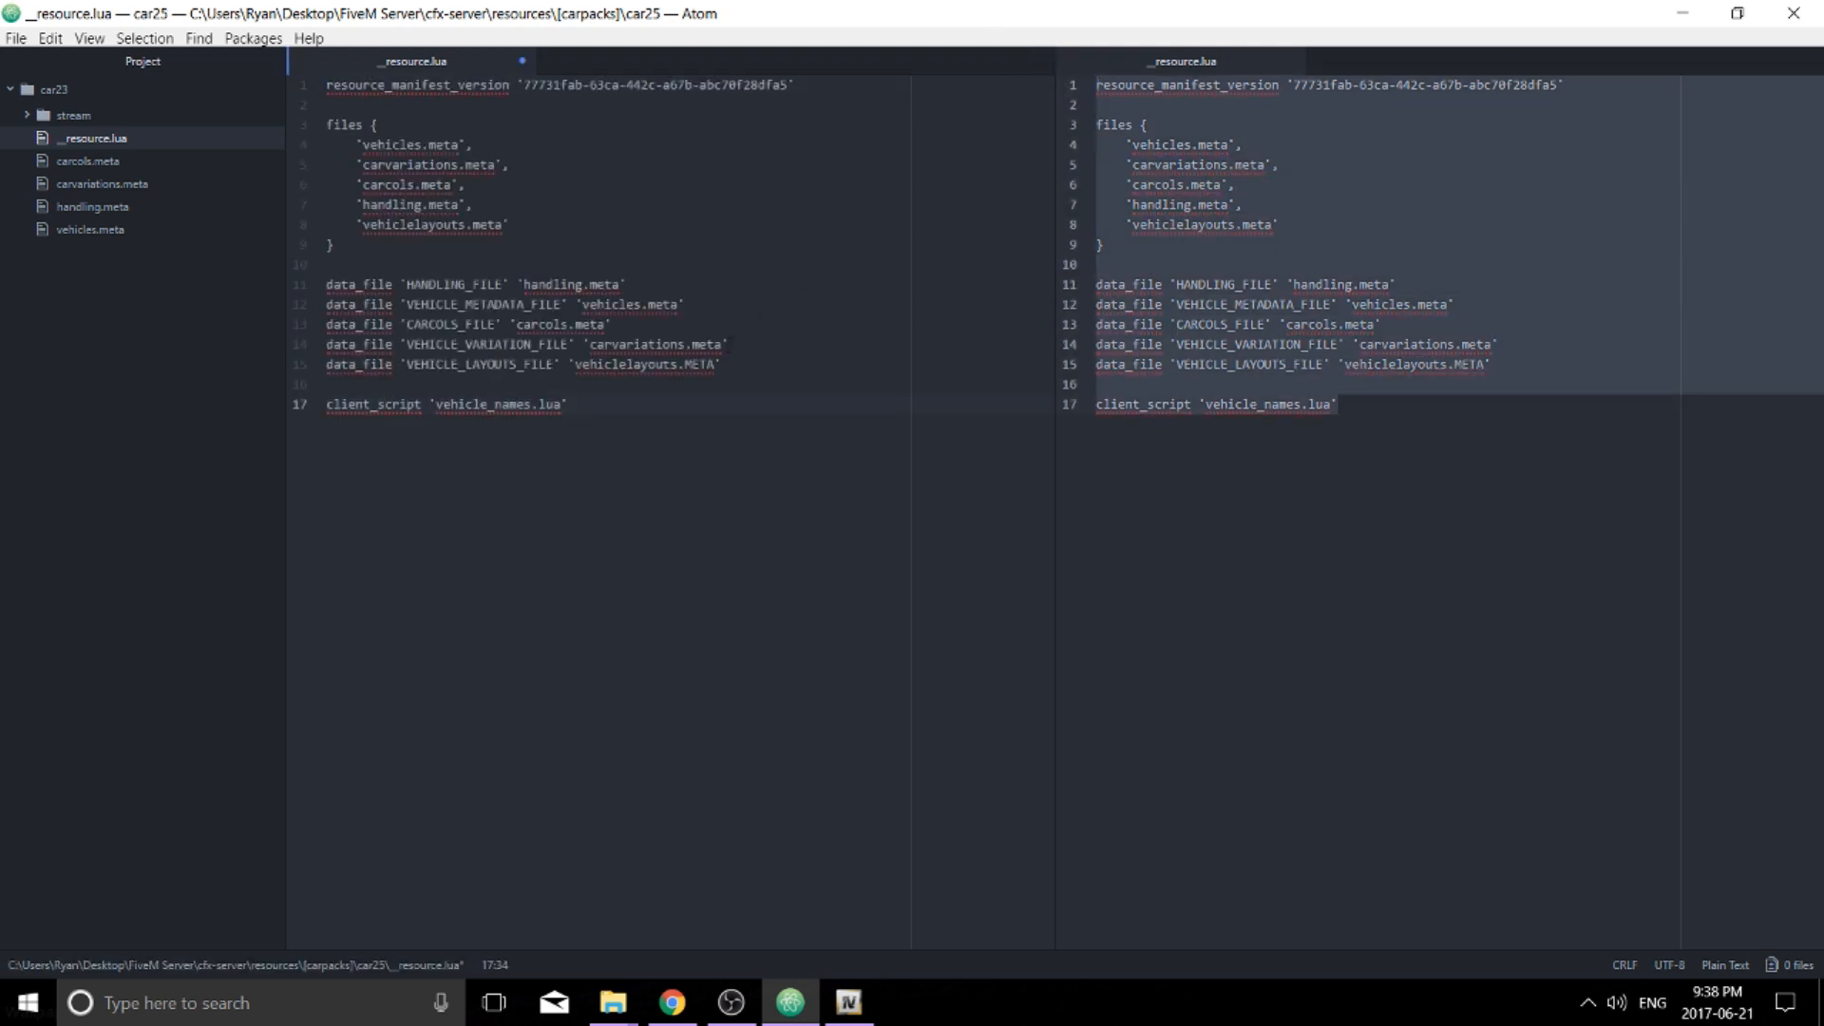
{"action": "key", "text": "ctrl+s"}
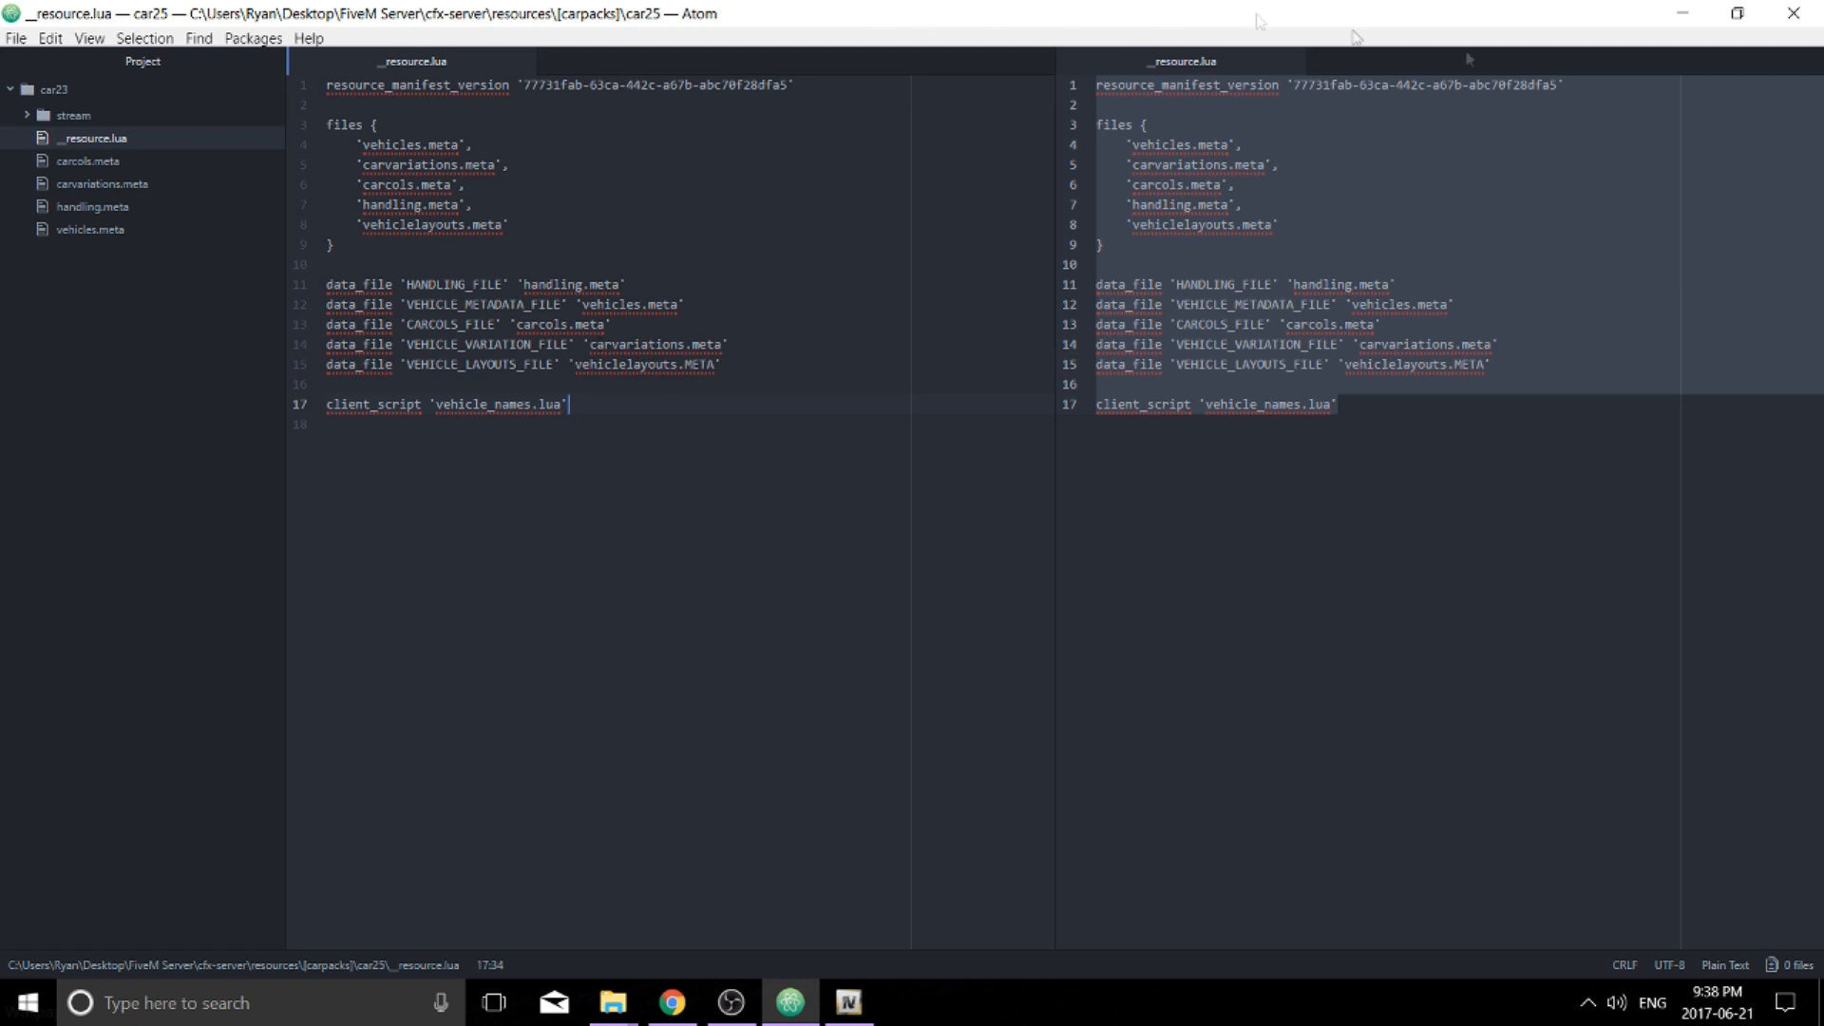
{"action": "left_click", "coordinate": [1792, 12]}
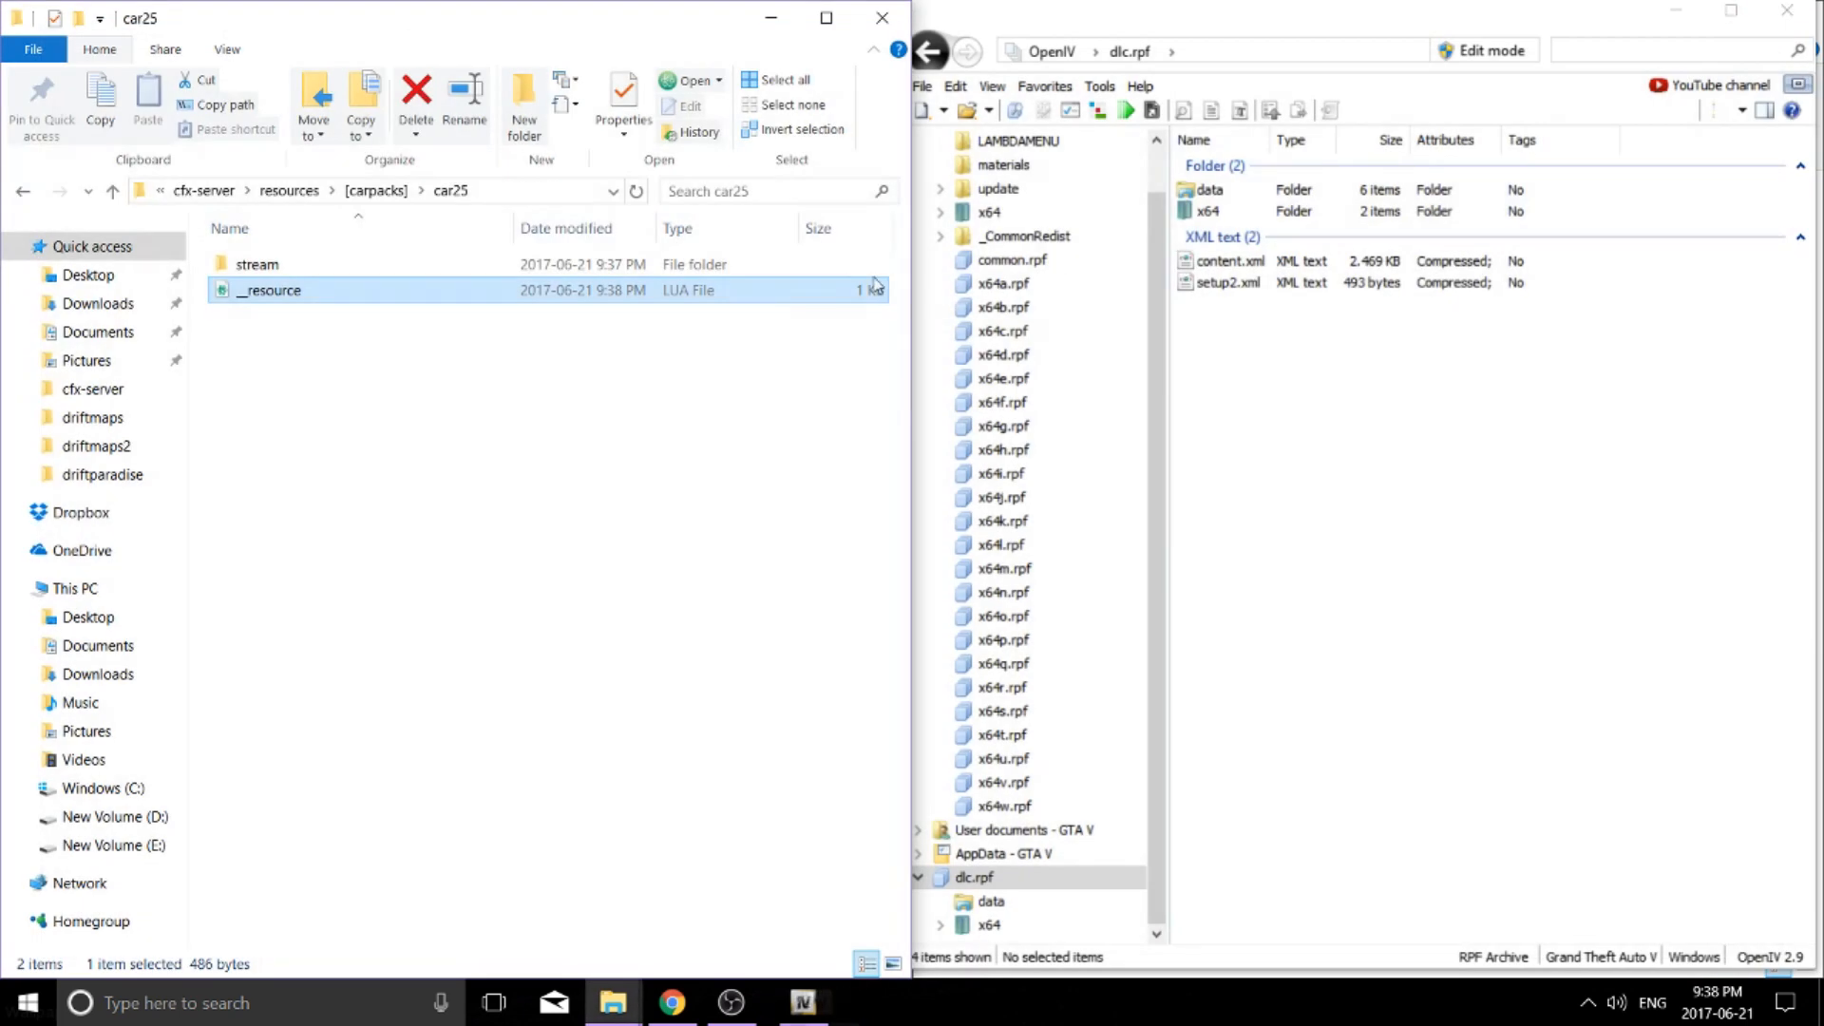
Copy carcols, carvariations, handling and vehicles .meta from dlc.rpf's data folder into car25
{"action": "left_click", "coordinate": [1325, 33]}
{"action": "double_click", "coordinate": [1260, 192]}
{"action": "left_click", "coordinate": [1266, 299]}
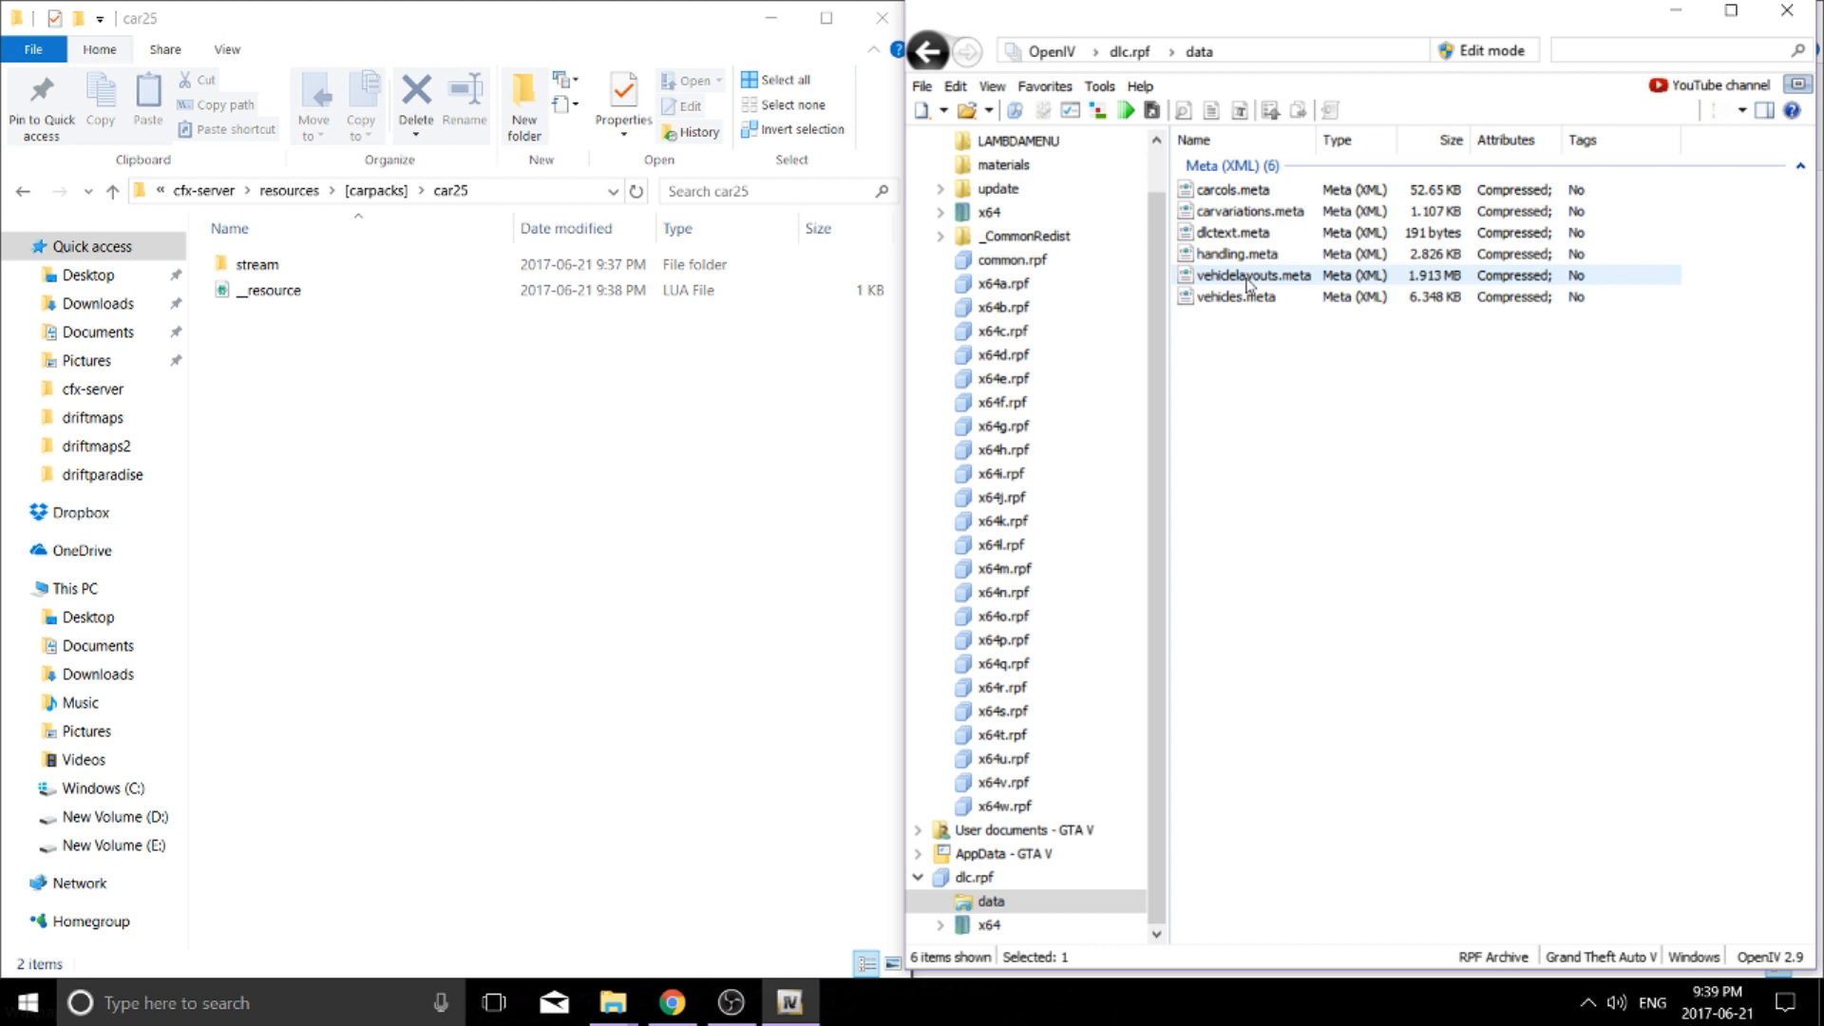
{"action": "key", "text": "ctrl+a"}
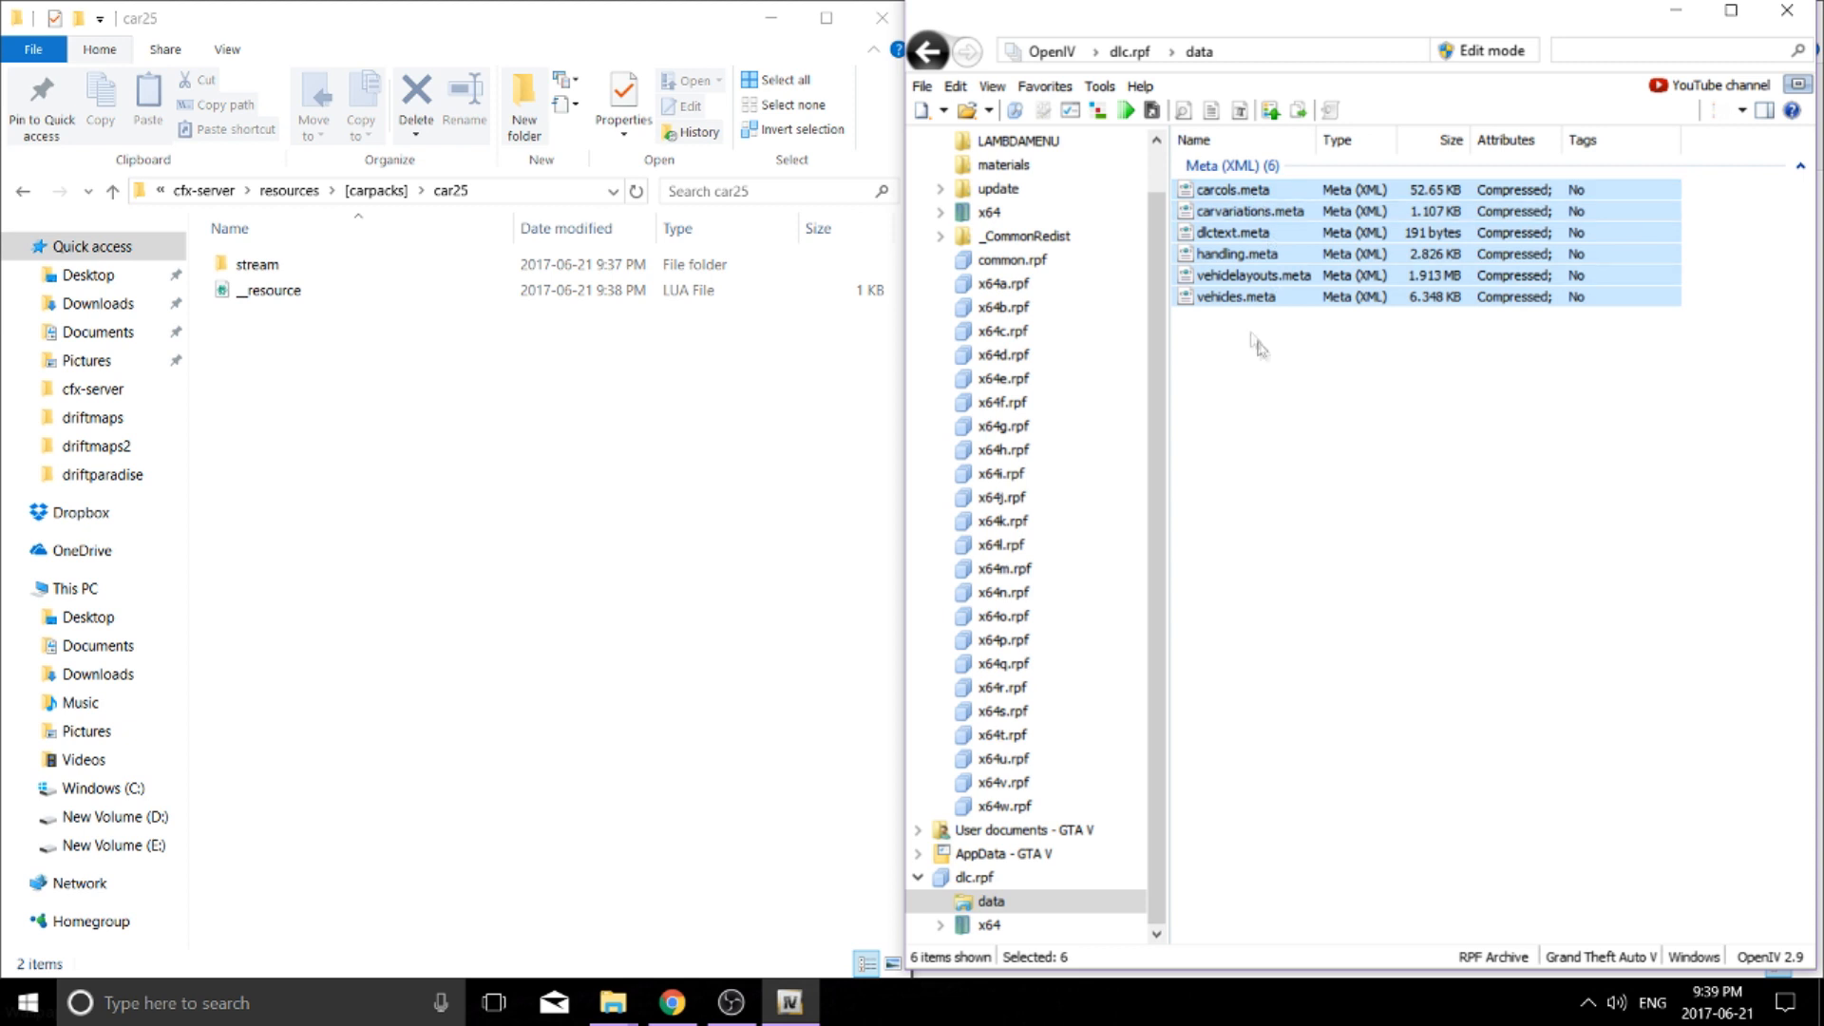
{"action": "left_click", "coordinate": [1225, 277], "text": "ctrl"}
{"action": "left_click", "coordinate": [1228, 233], "text": "ctrl"}
{"action": "left_click_drag", "start_coordinate": [1225, 197], "coordinate": [507, 448]}
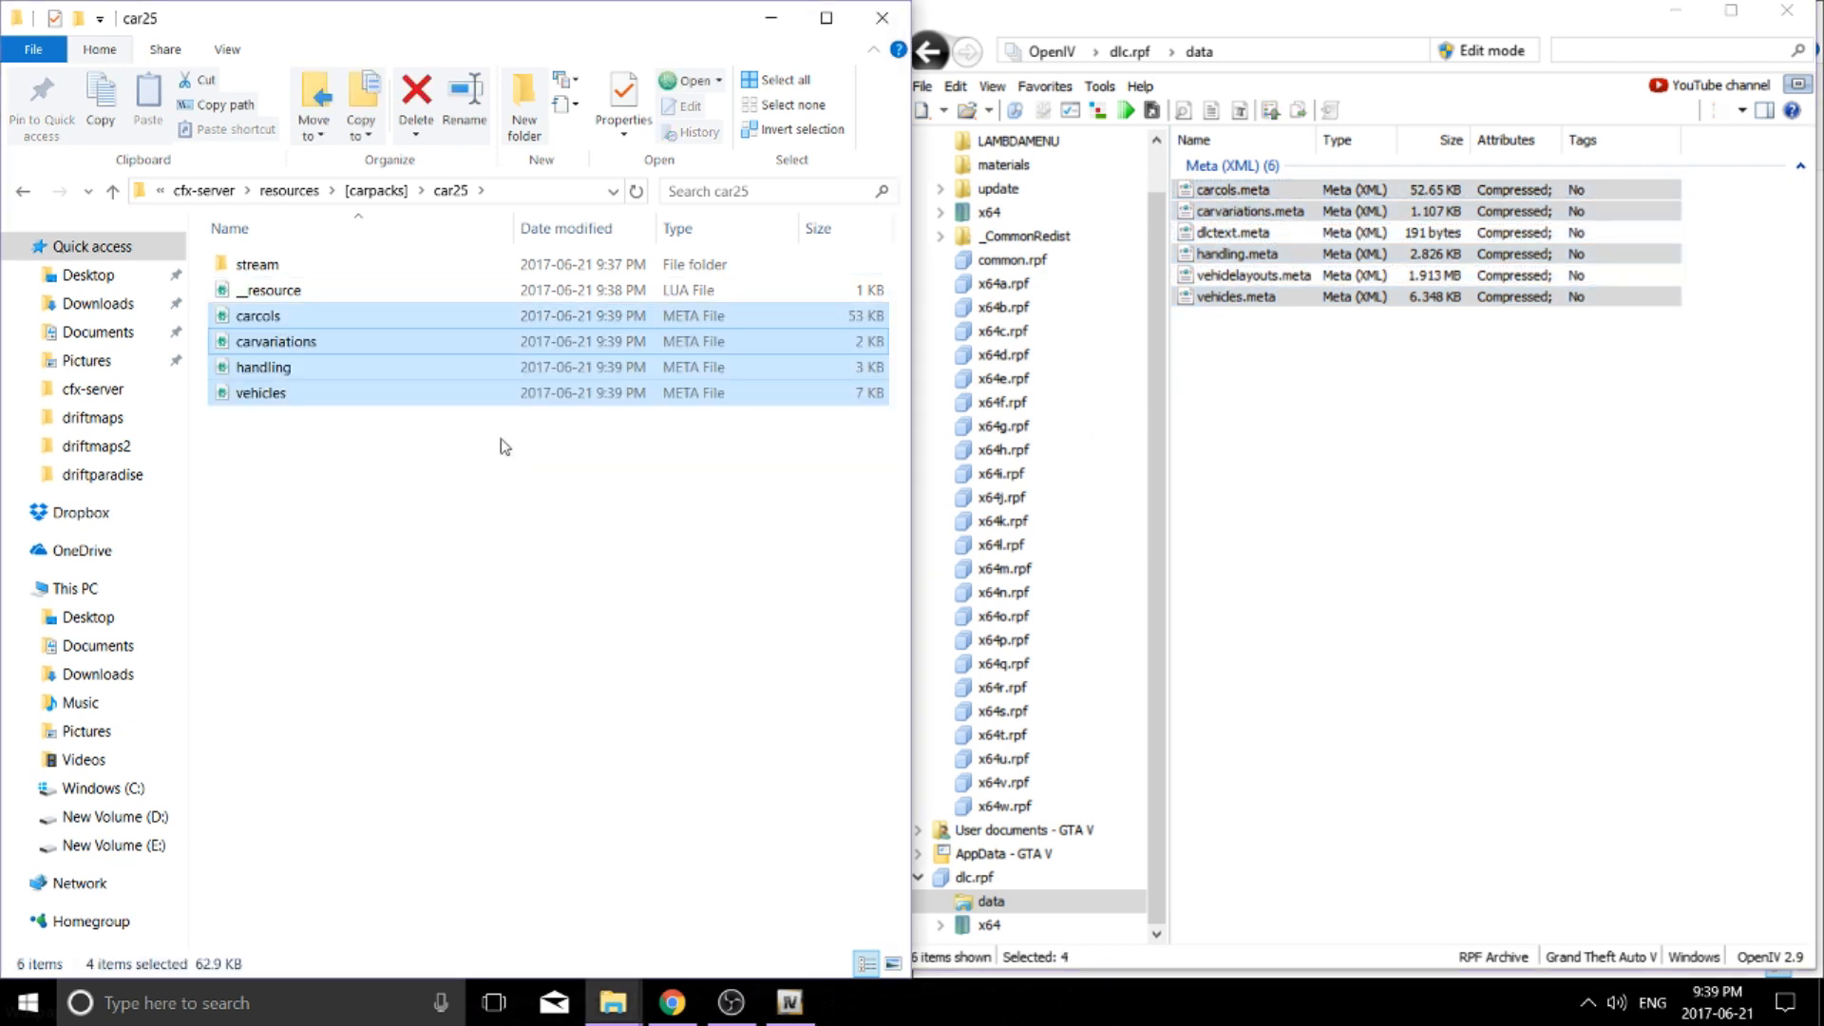
Open car25's stream folder and navigate OpenIV to dlc.rpf's x64 folder
{"action": "left_click", "coordinate": [426, 517]}
{"action": "double_click", "coordinate": [320, 274]}
{"action": "left_click", "coordinate": [930, 52]}
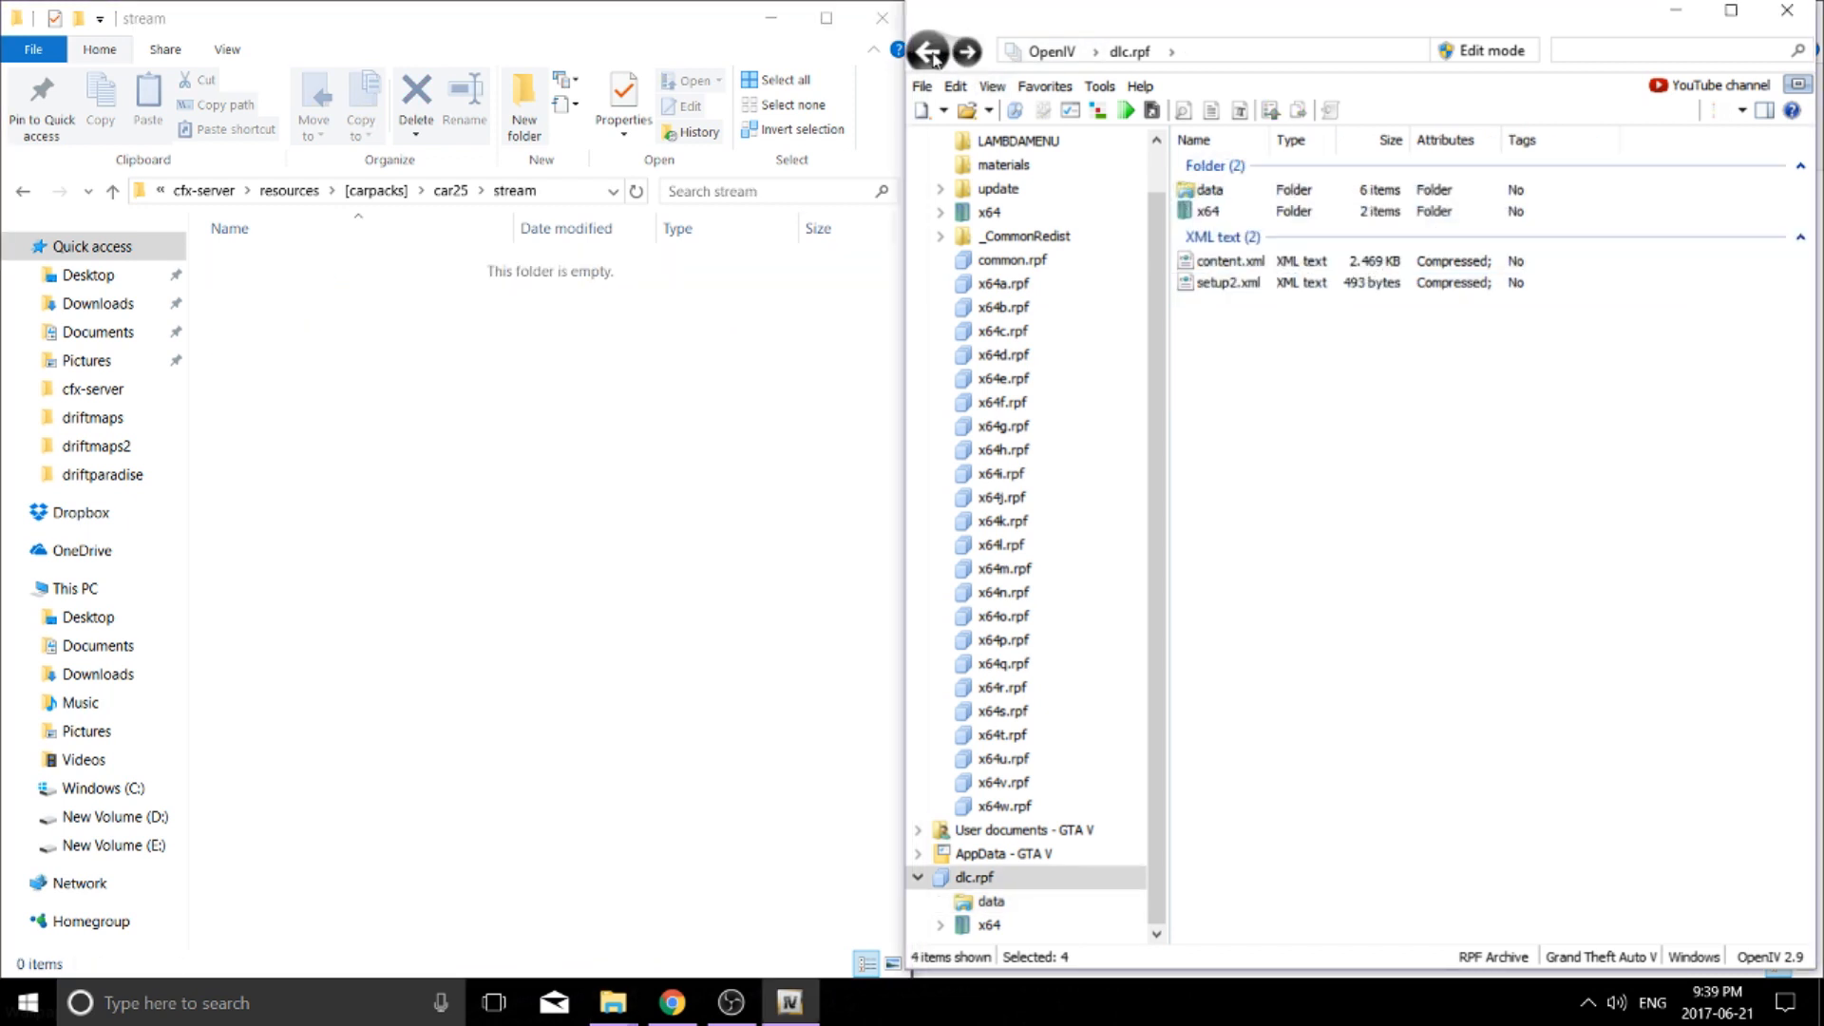
{"action": "left_click", "coordinate": [1235, 213]}
{"action": "double_click", "coordinate": [1237, 214]}
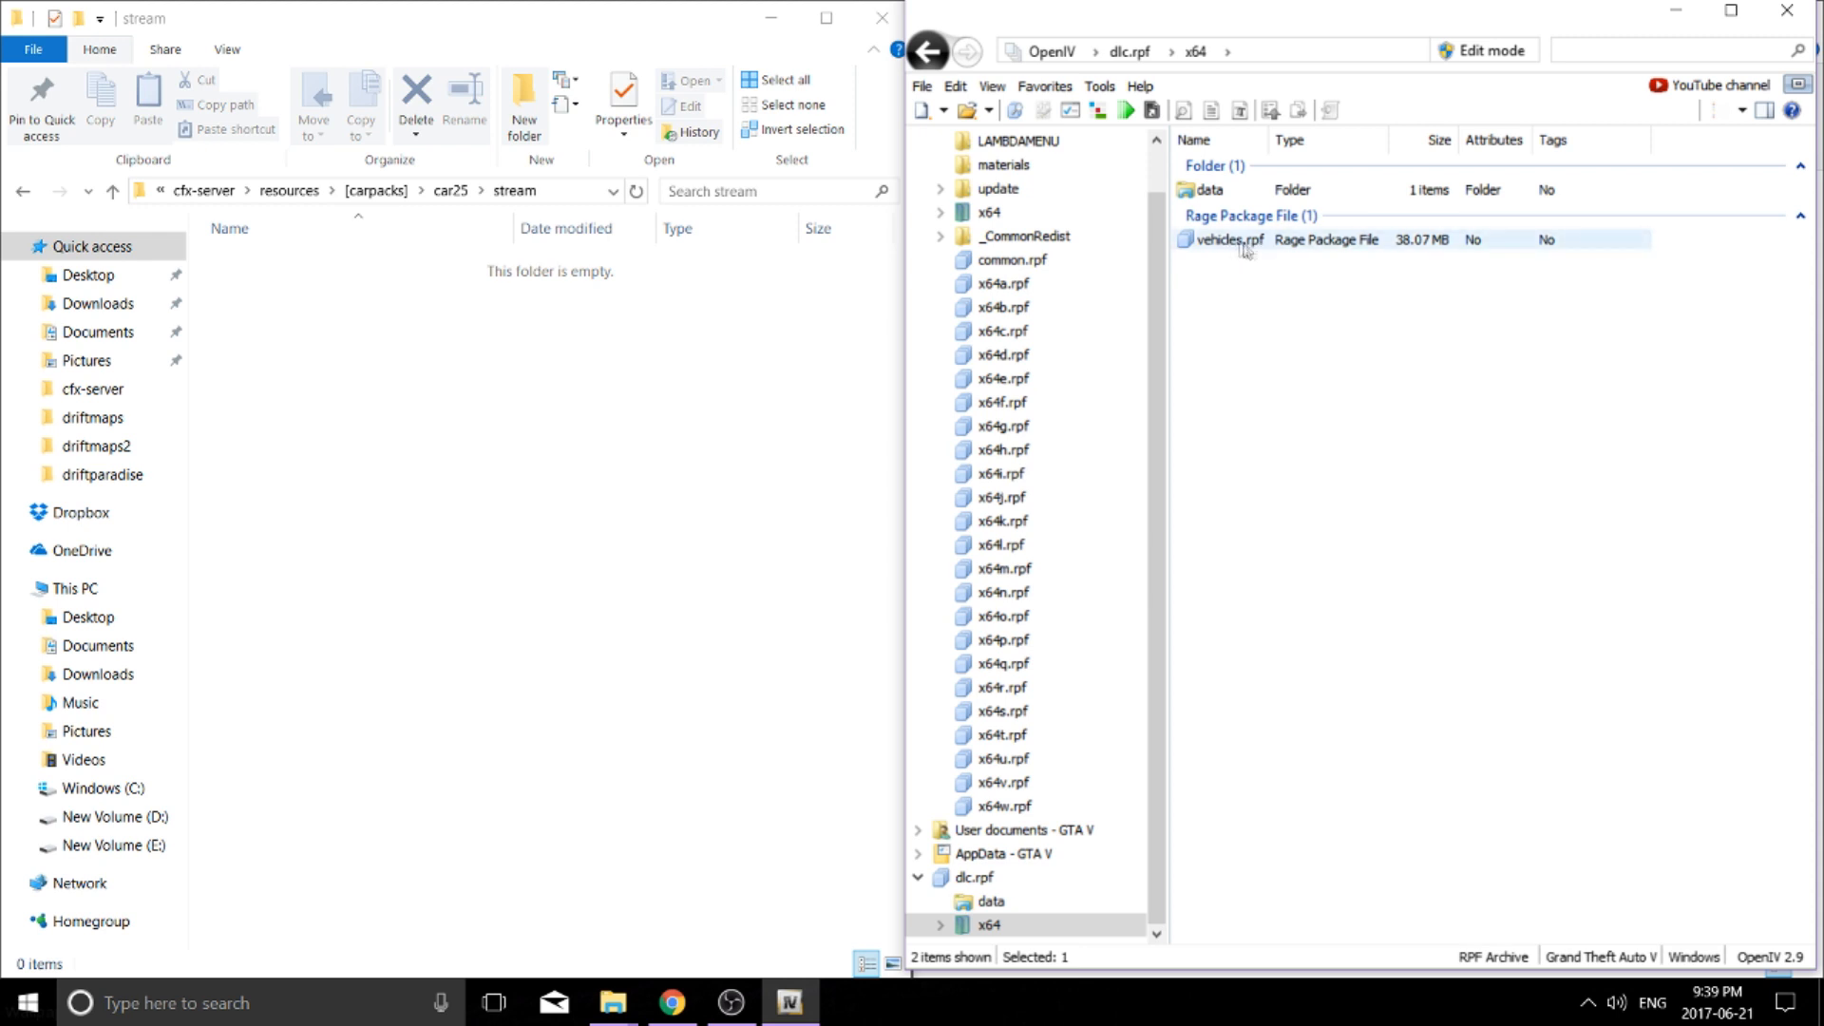
Copy r34.yft, r34_hi.yft and r34.ytd from dlc.rpf's vehicles.rpf into car25's stream folder
{"action": "double_click", "coordinate": [1256, 245]}
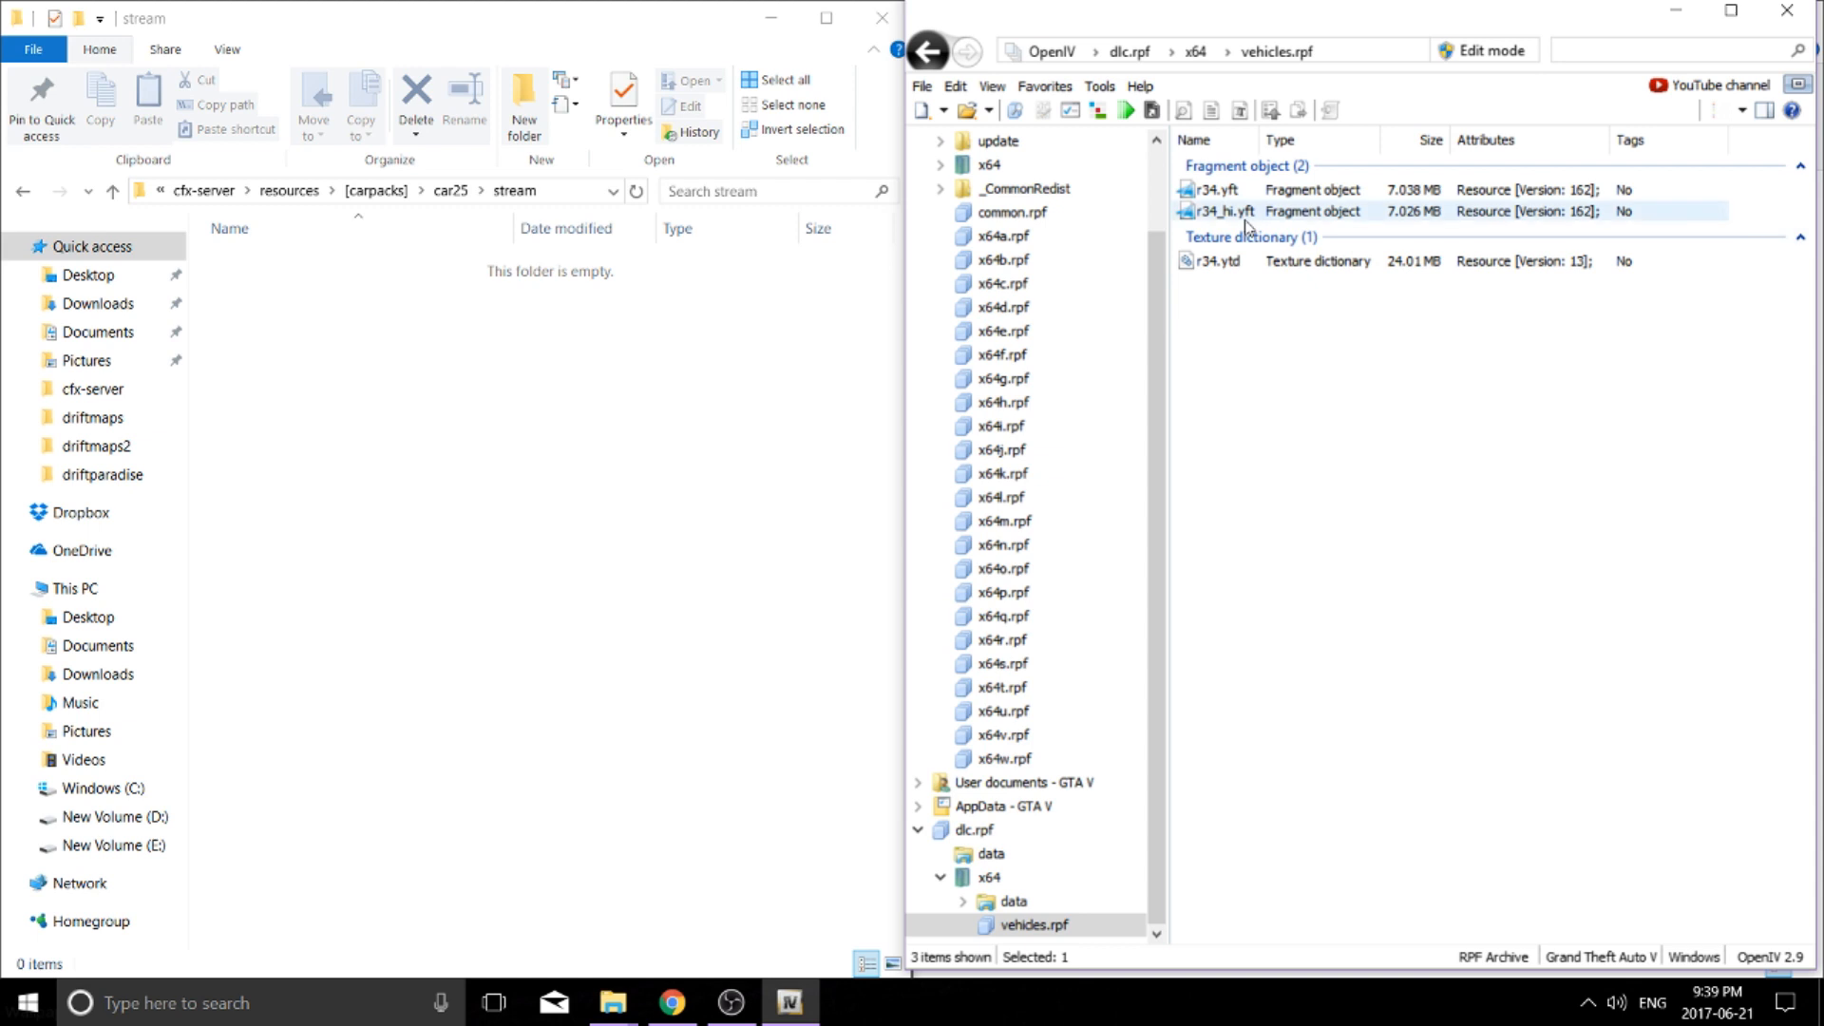
{"action": "left_click", "coordinate": [1247, 193], "text": "shift"}
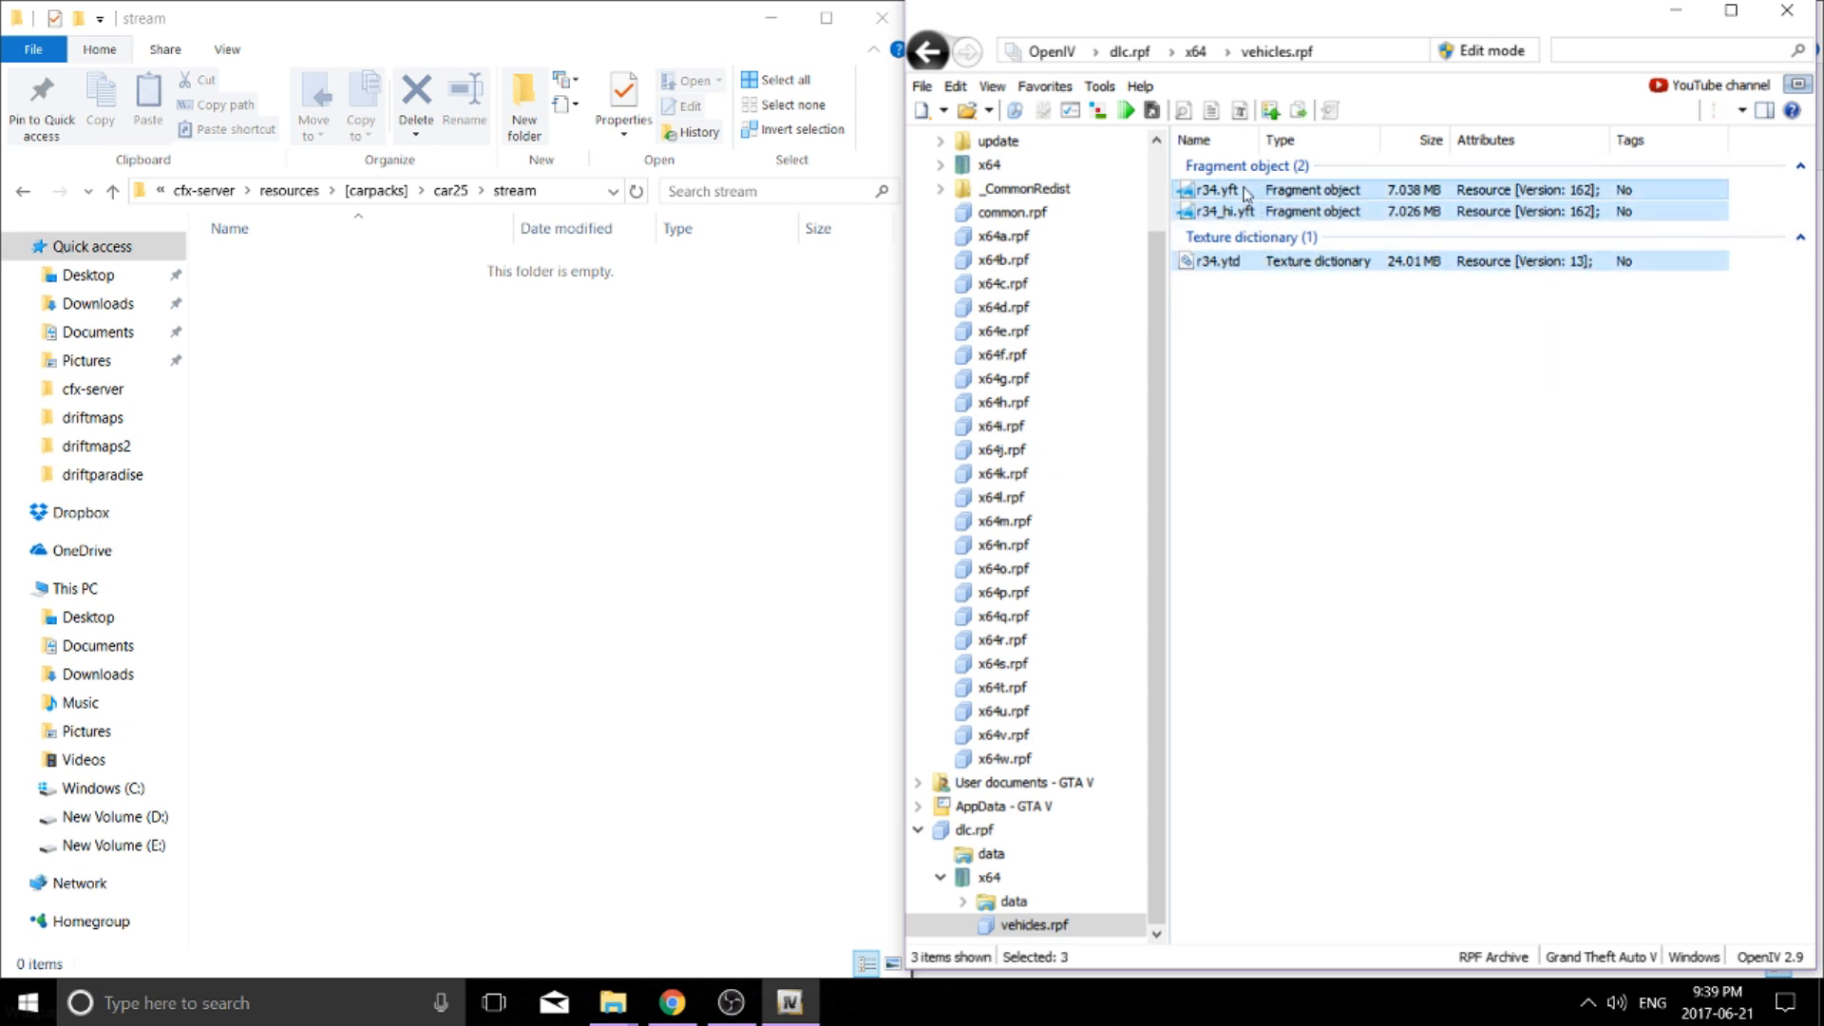
{"action": "left_click_drag", "start_coordinate": [1246, 193], "coordinate": [460, 387]}
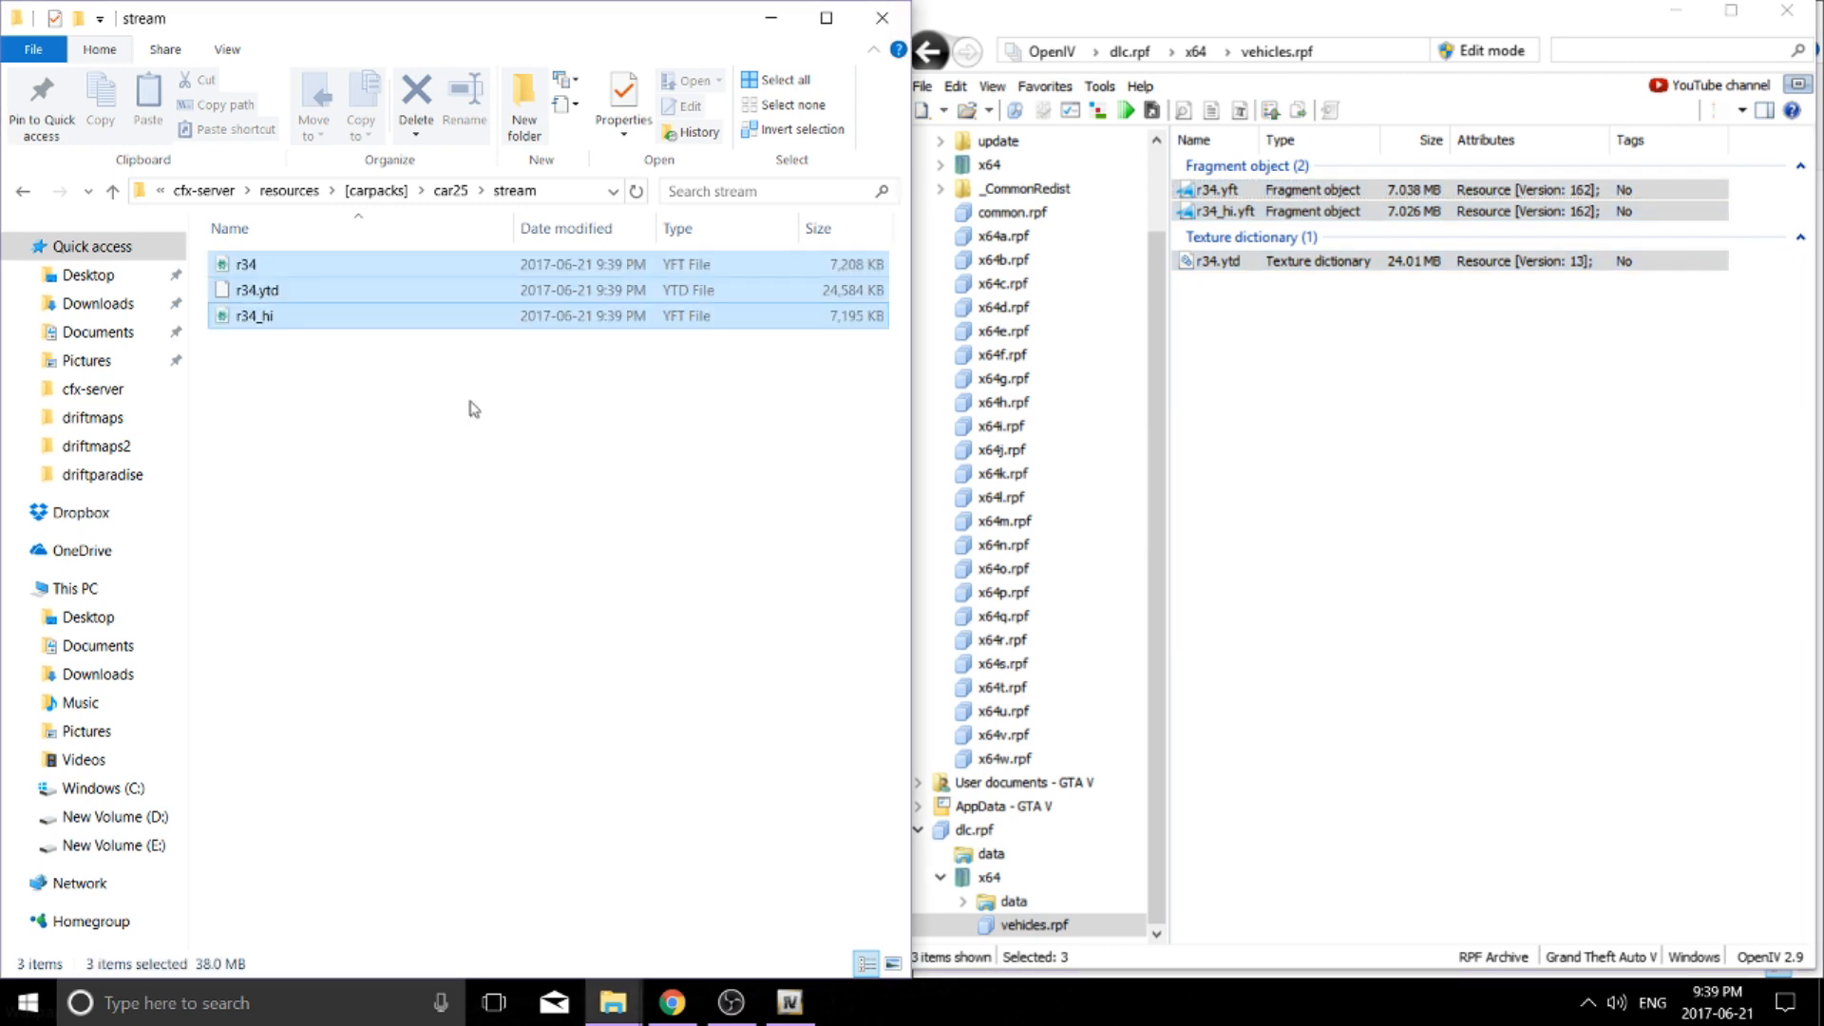
{"action": "left_click", "coordinate": [477, 424]}
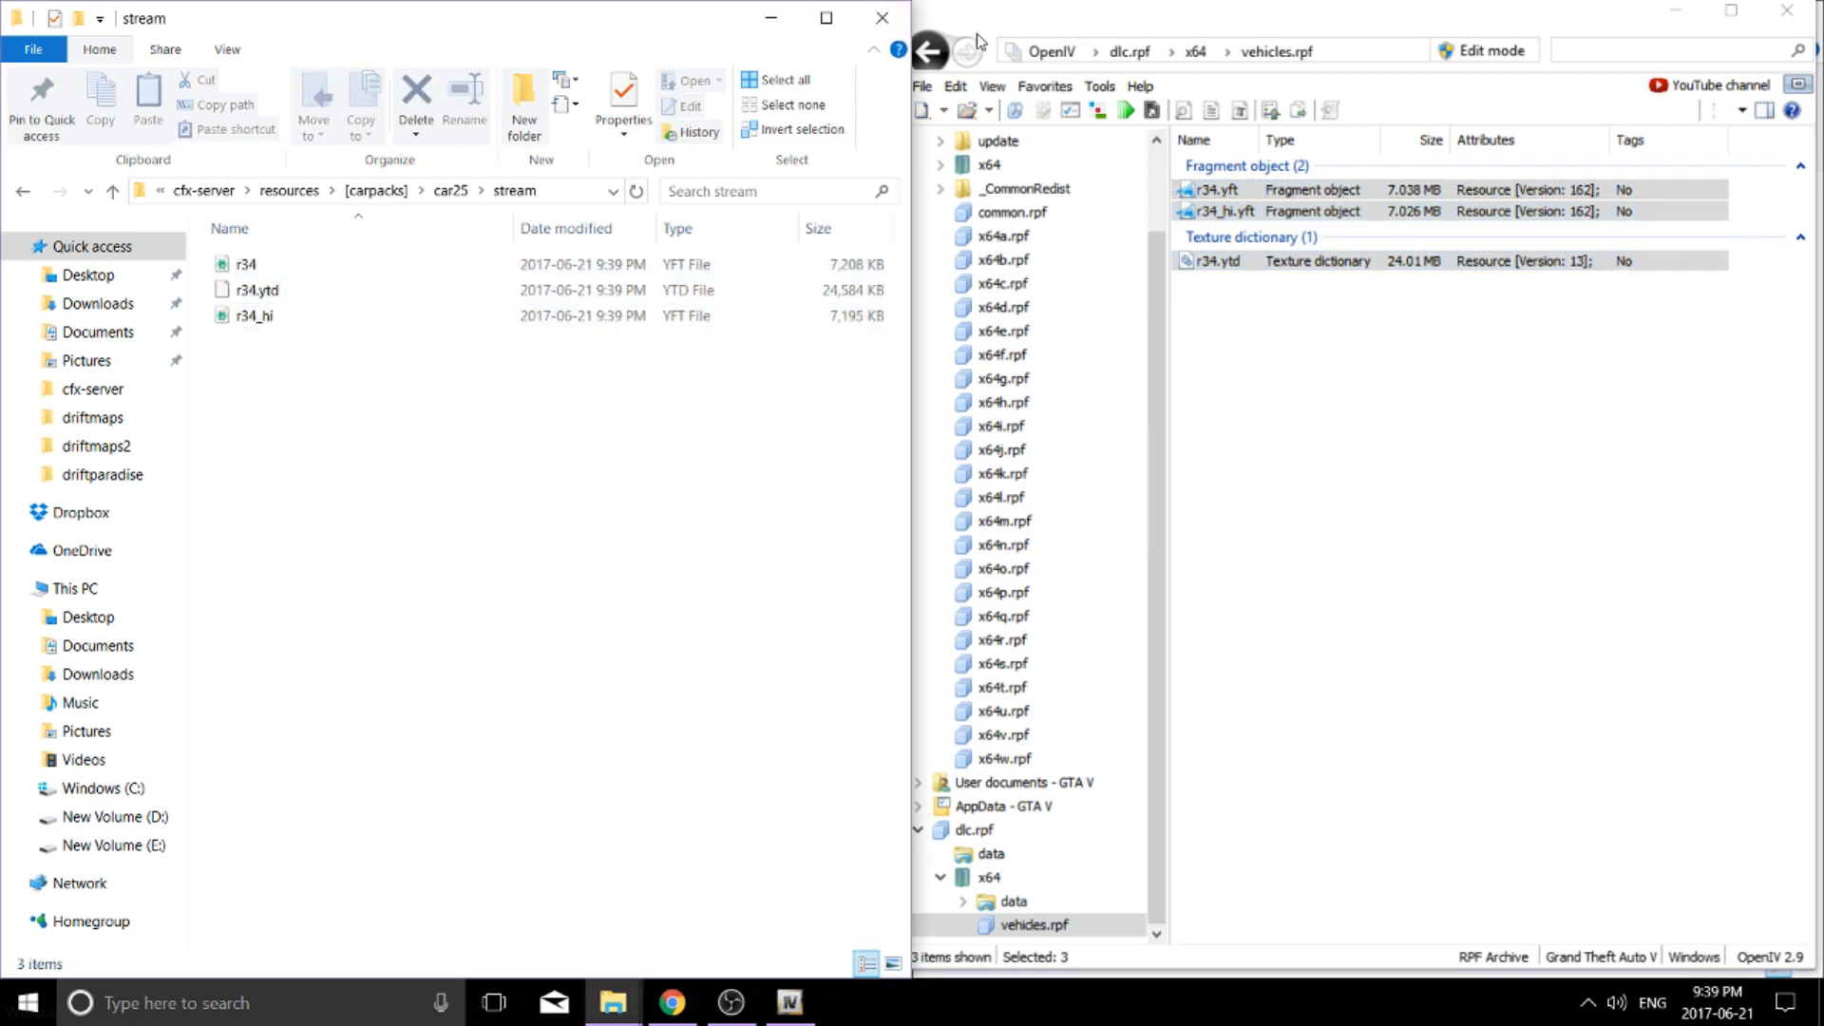
{"action": "left_click", "coordinate": [929, 53]}
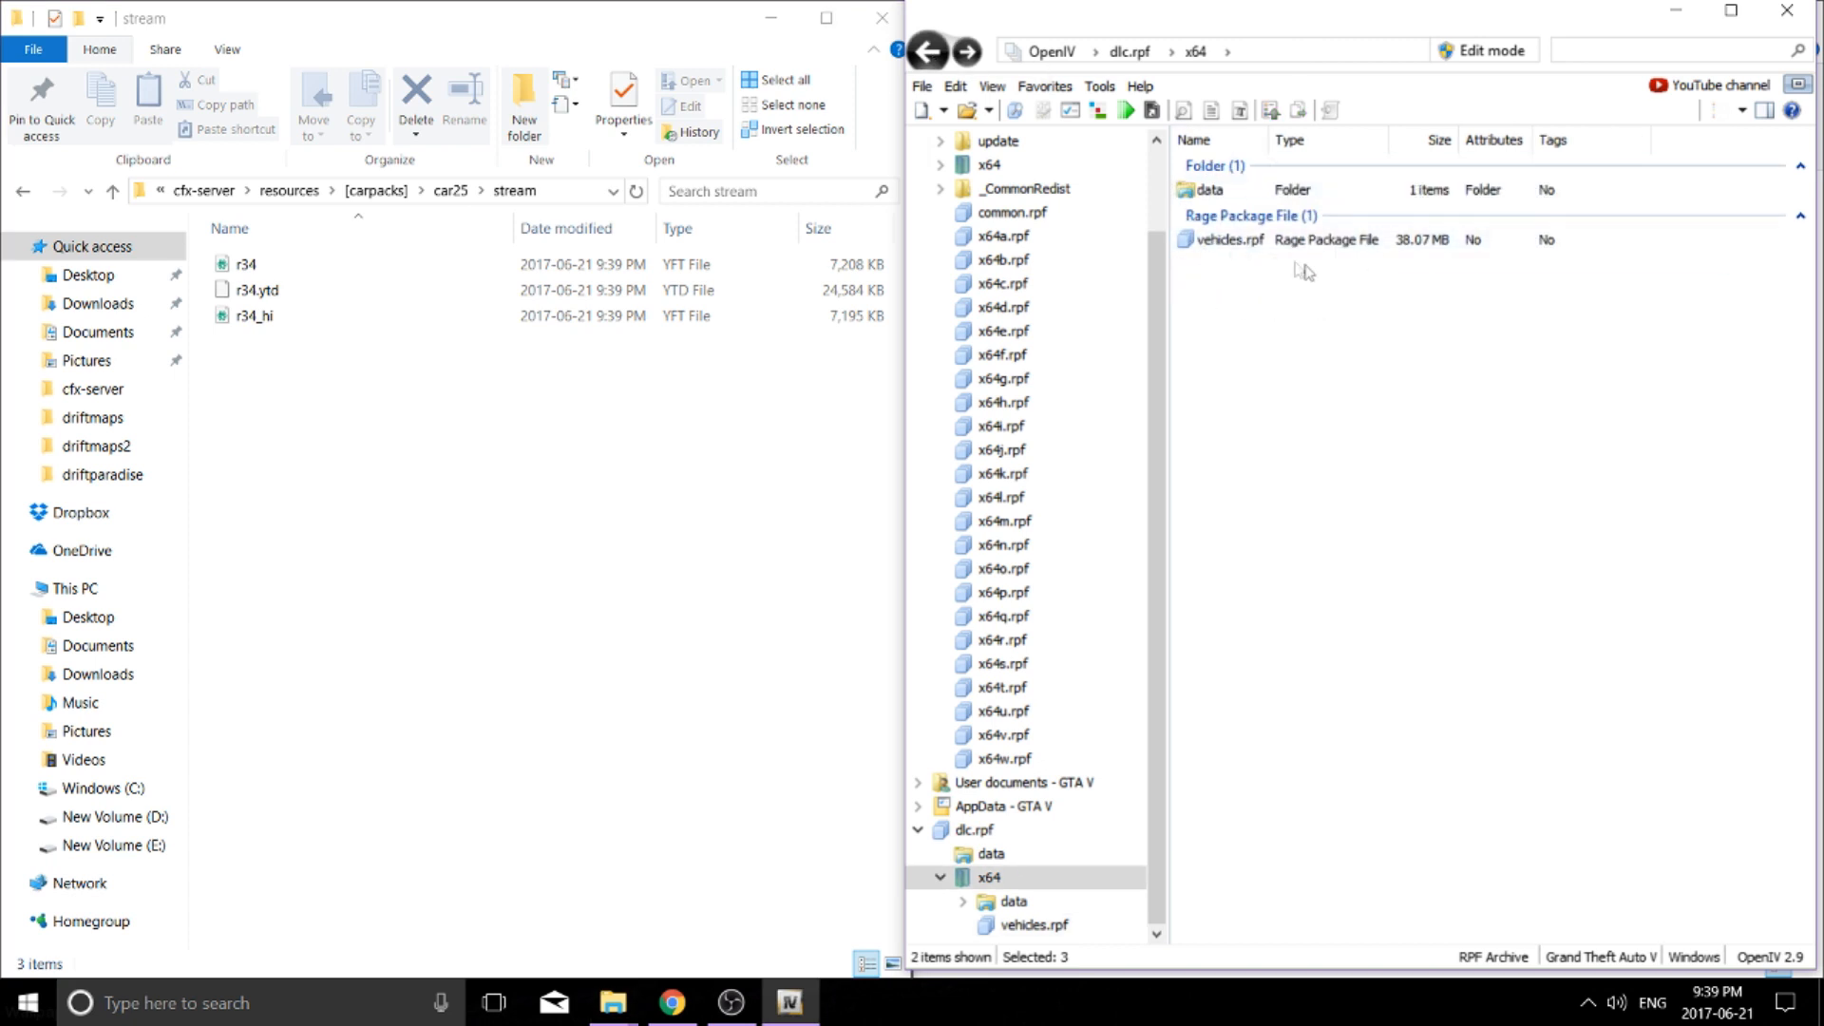
{"action": "double_click", "coordinate": [1227, 240]}
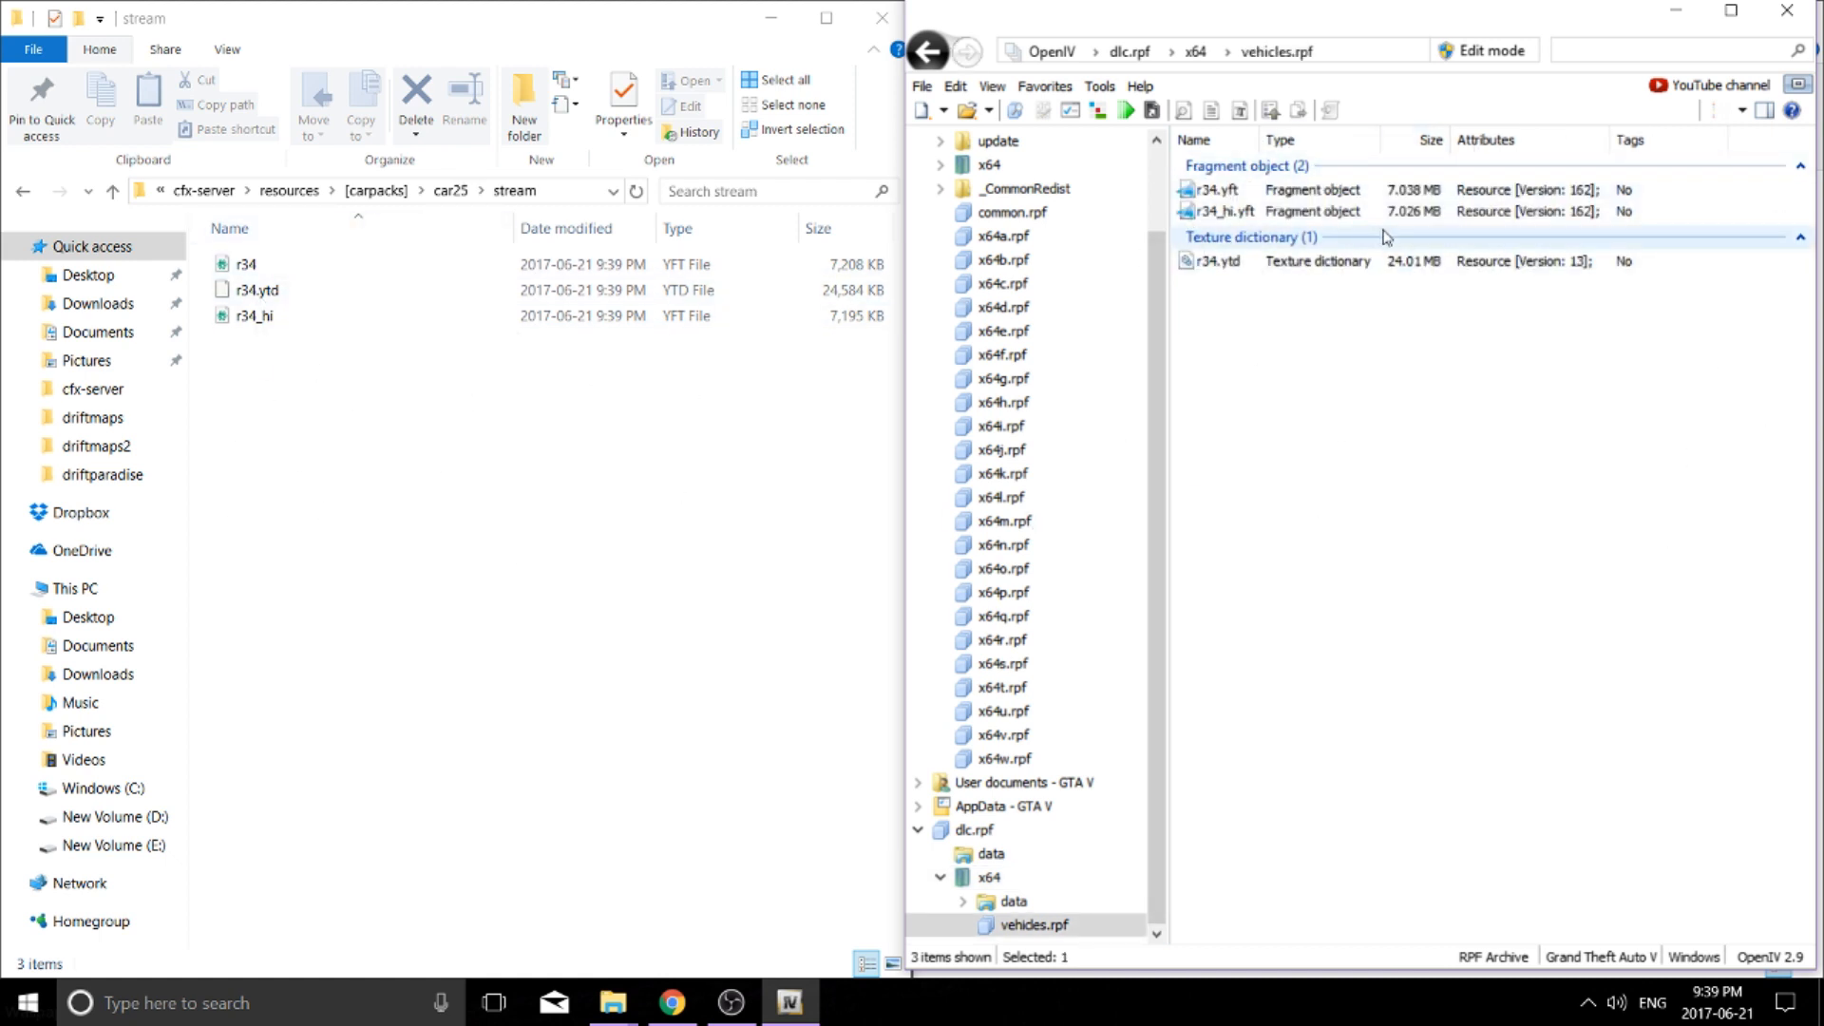
{"action": "left_click", "coordinate": [476, 411]}
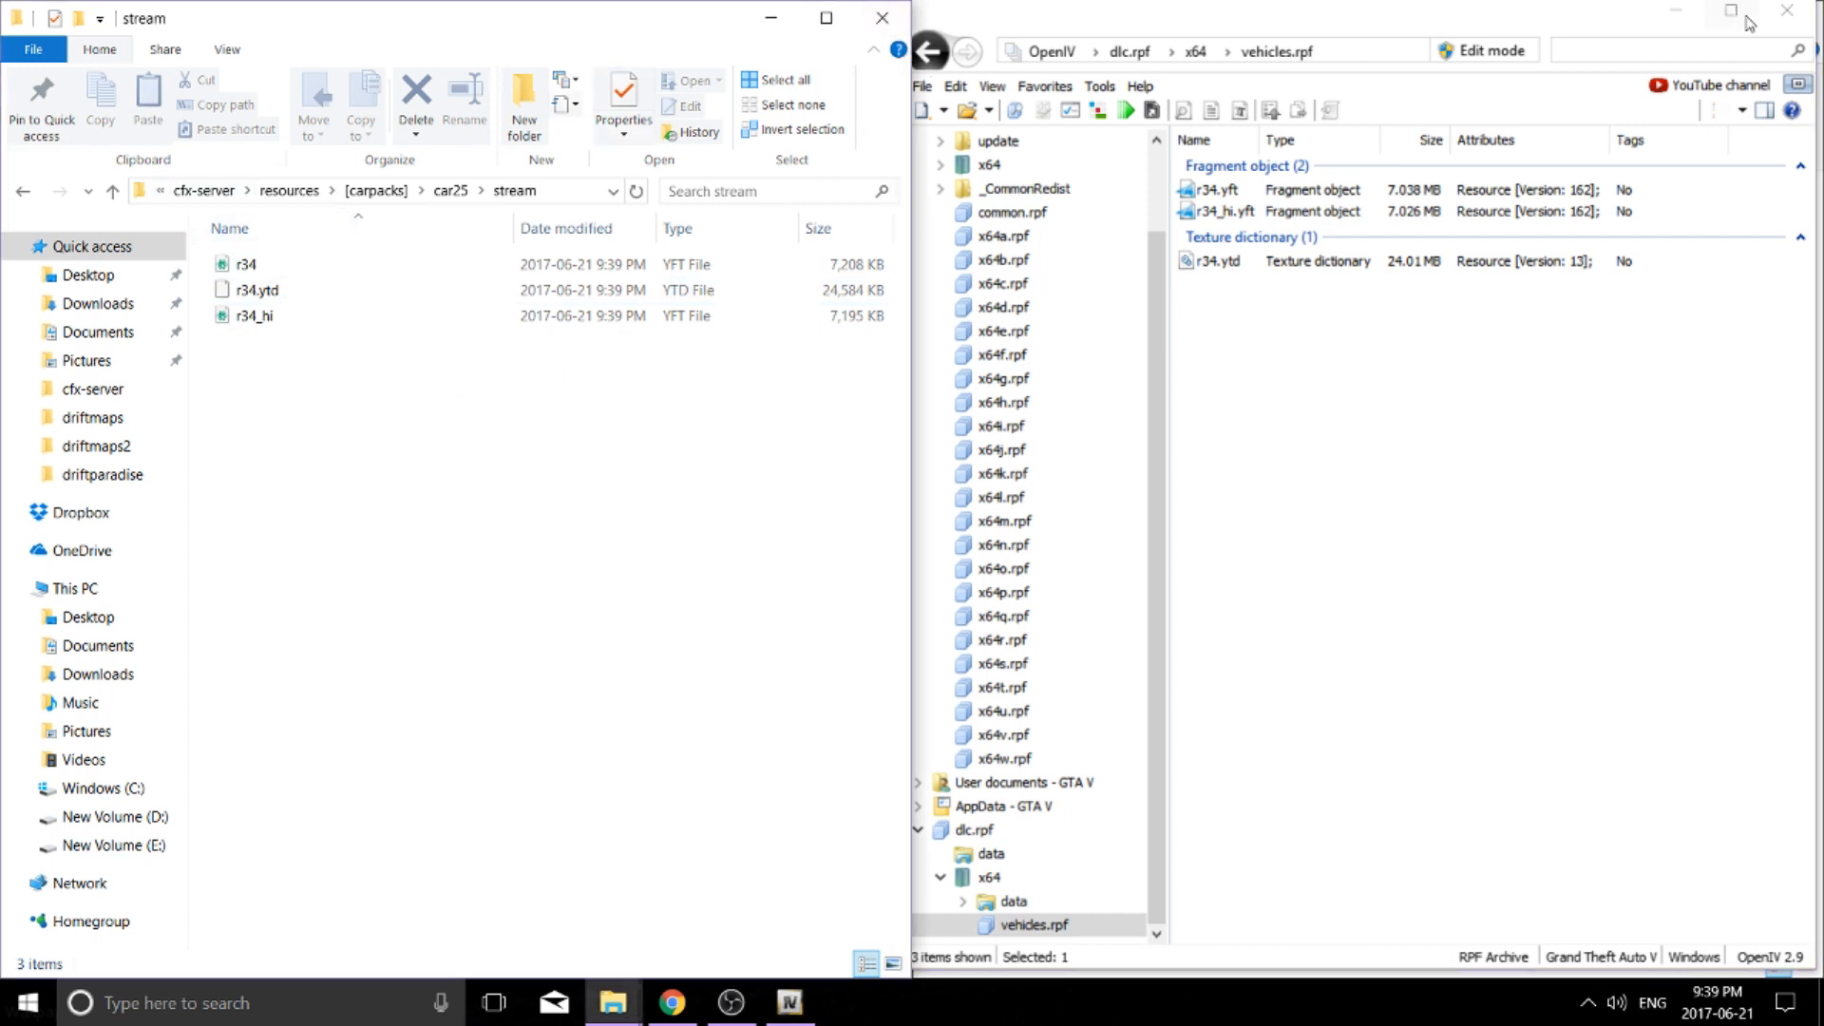
Add car25 to AutoStartResources in the cfx-server's citmp-server.yml, then save and close it
{"action": "left_click", "coordinate": [24, 191]}
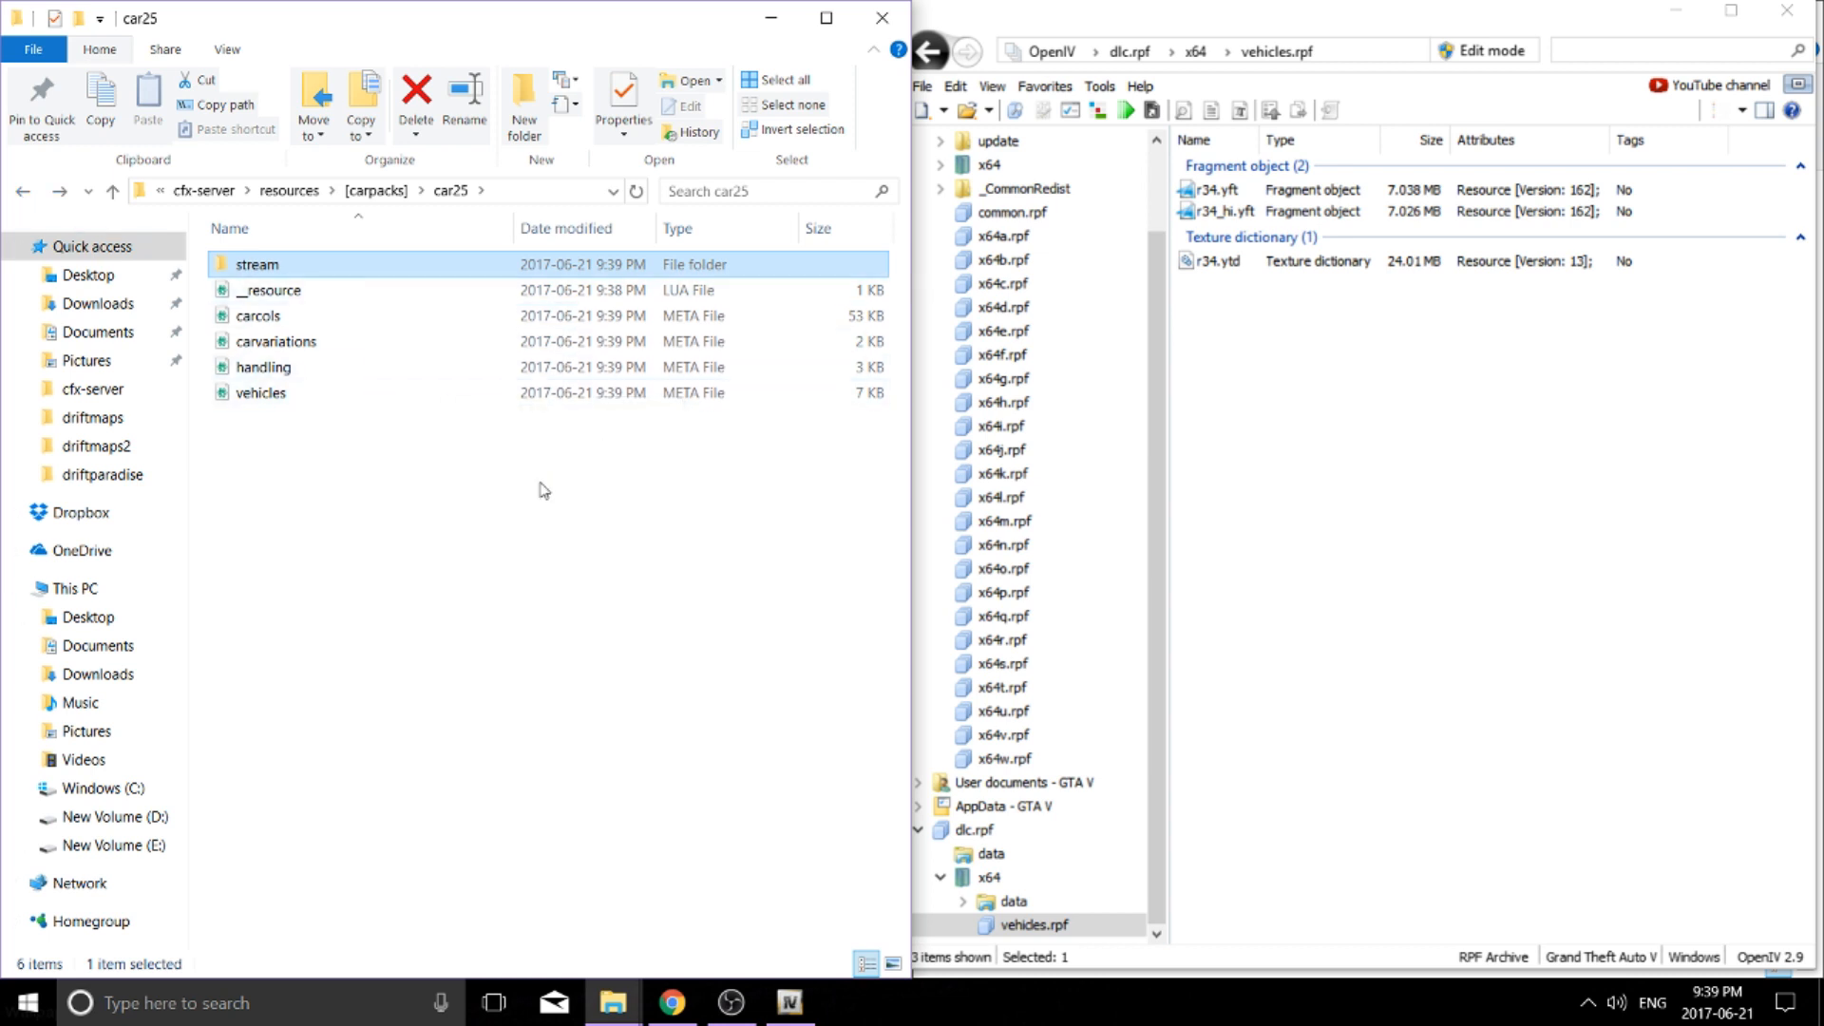
{"action": "left_click", "coordinate": [24, 193]}
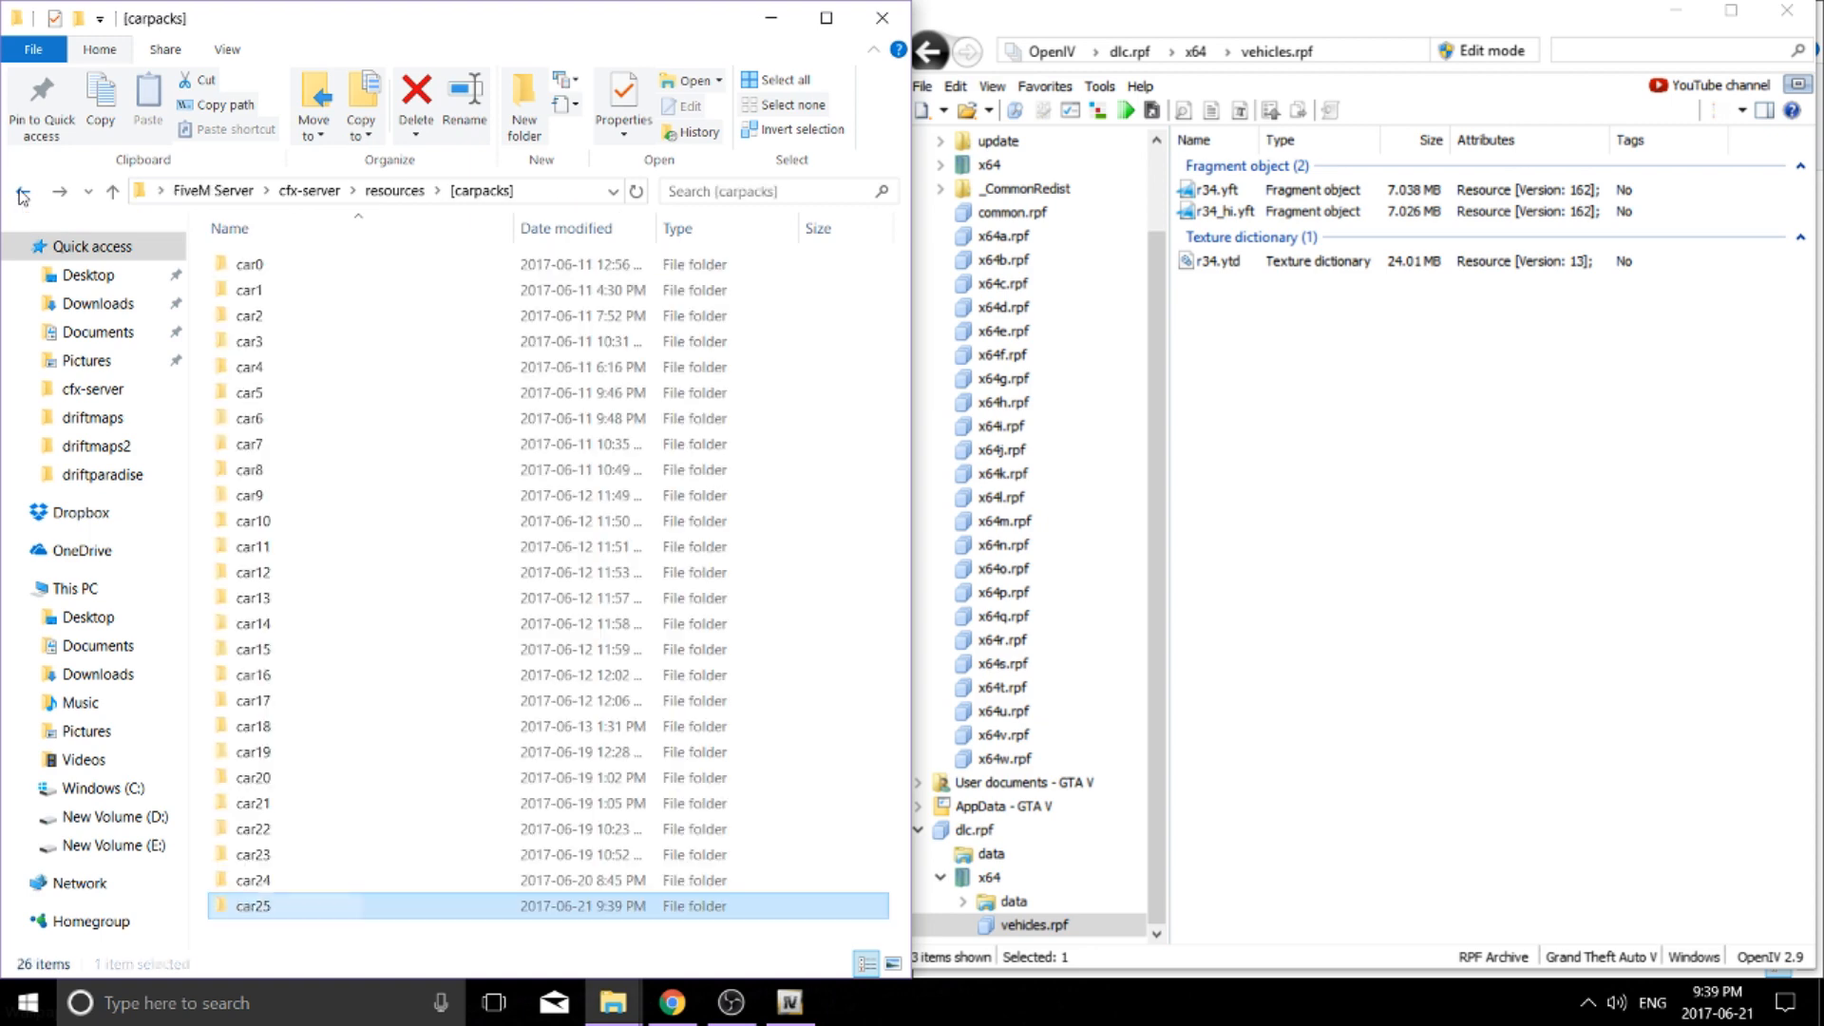
{"action": "left_click", "coordinate": [24, 193]}
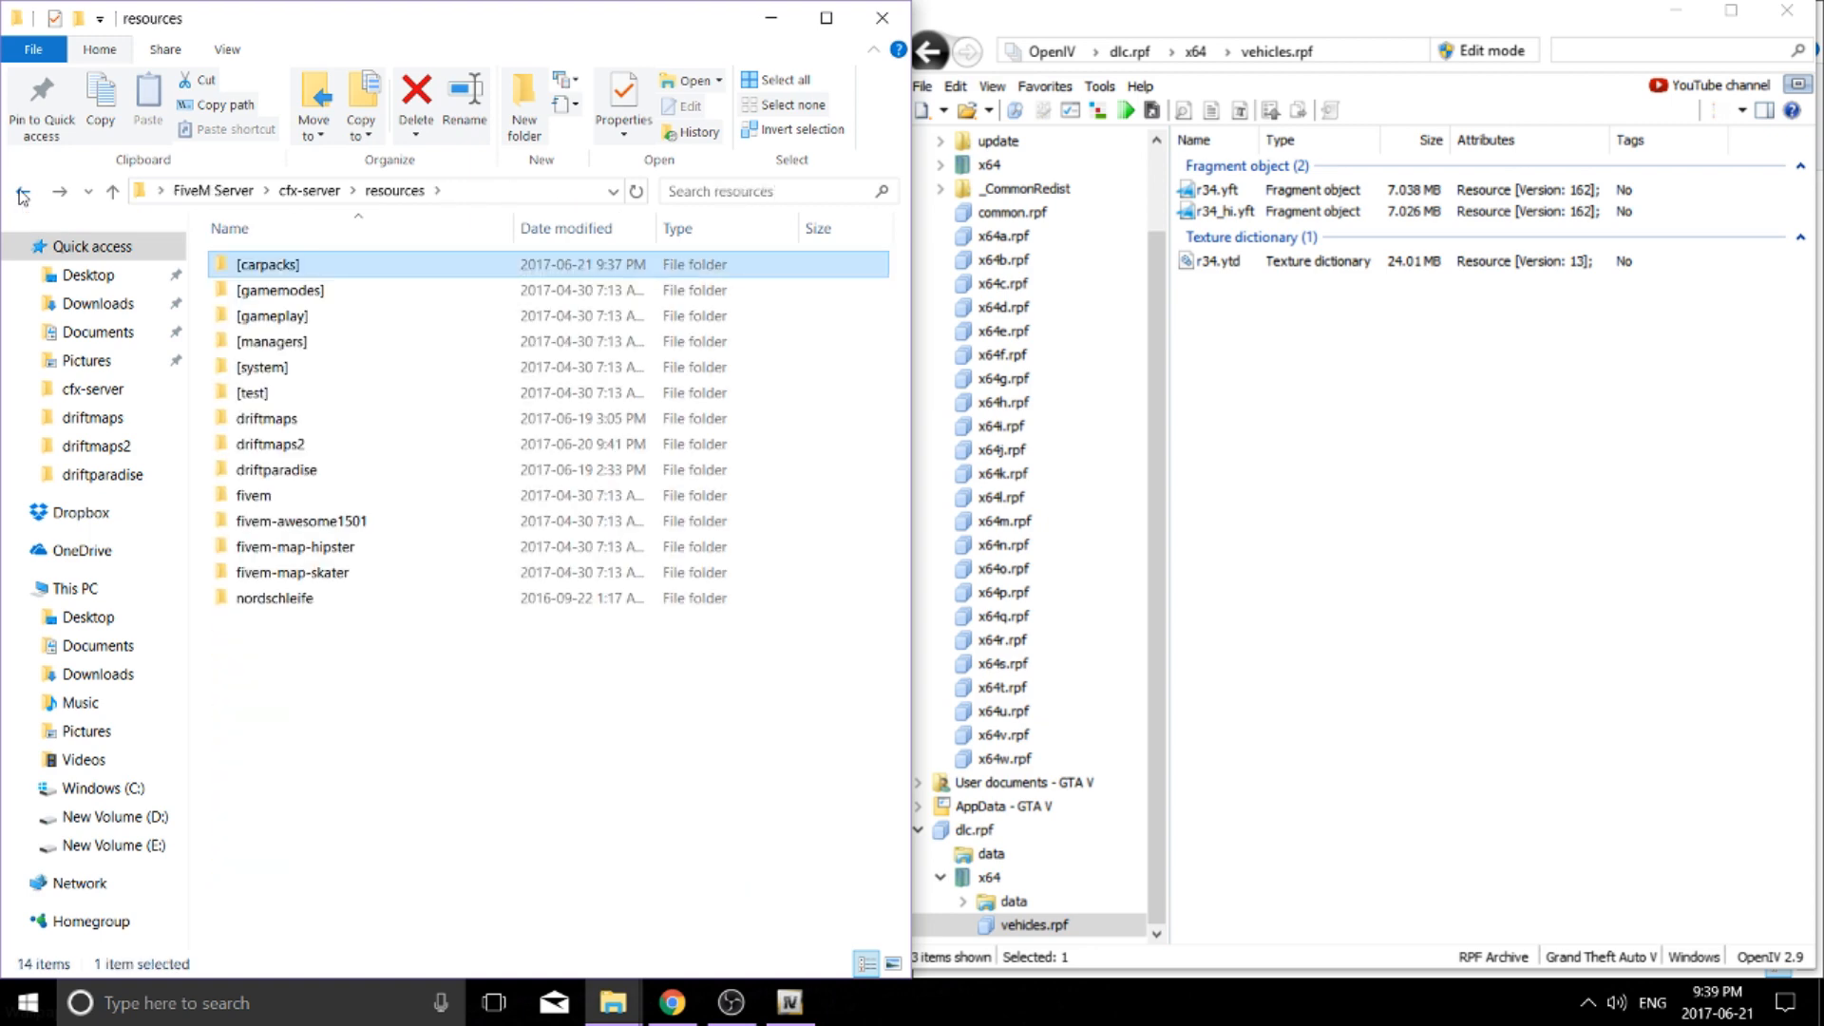
{"action": "double_click", "coordinate": [318, 269]}
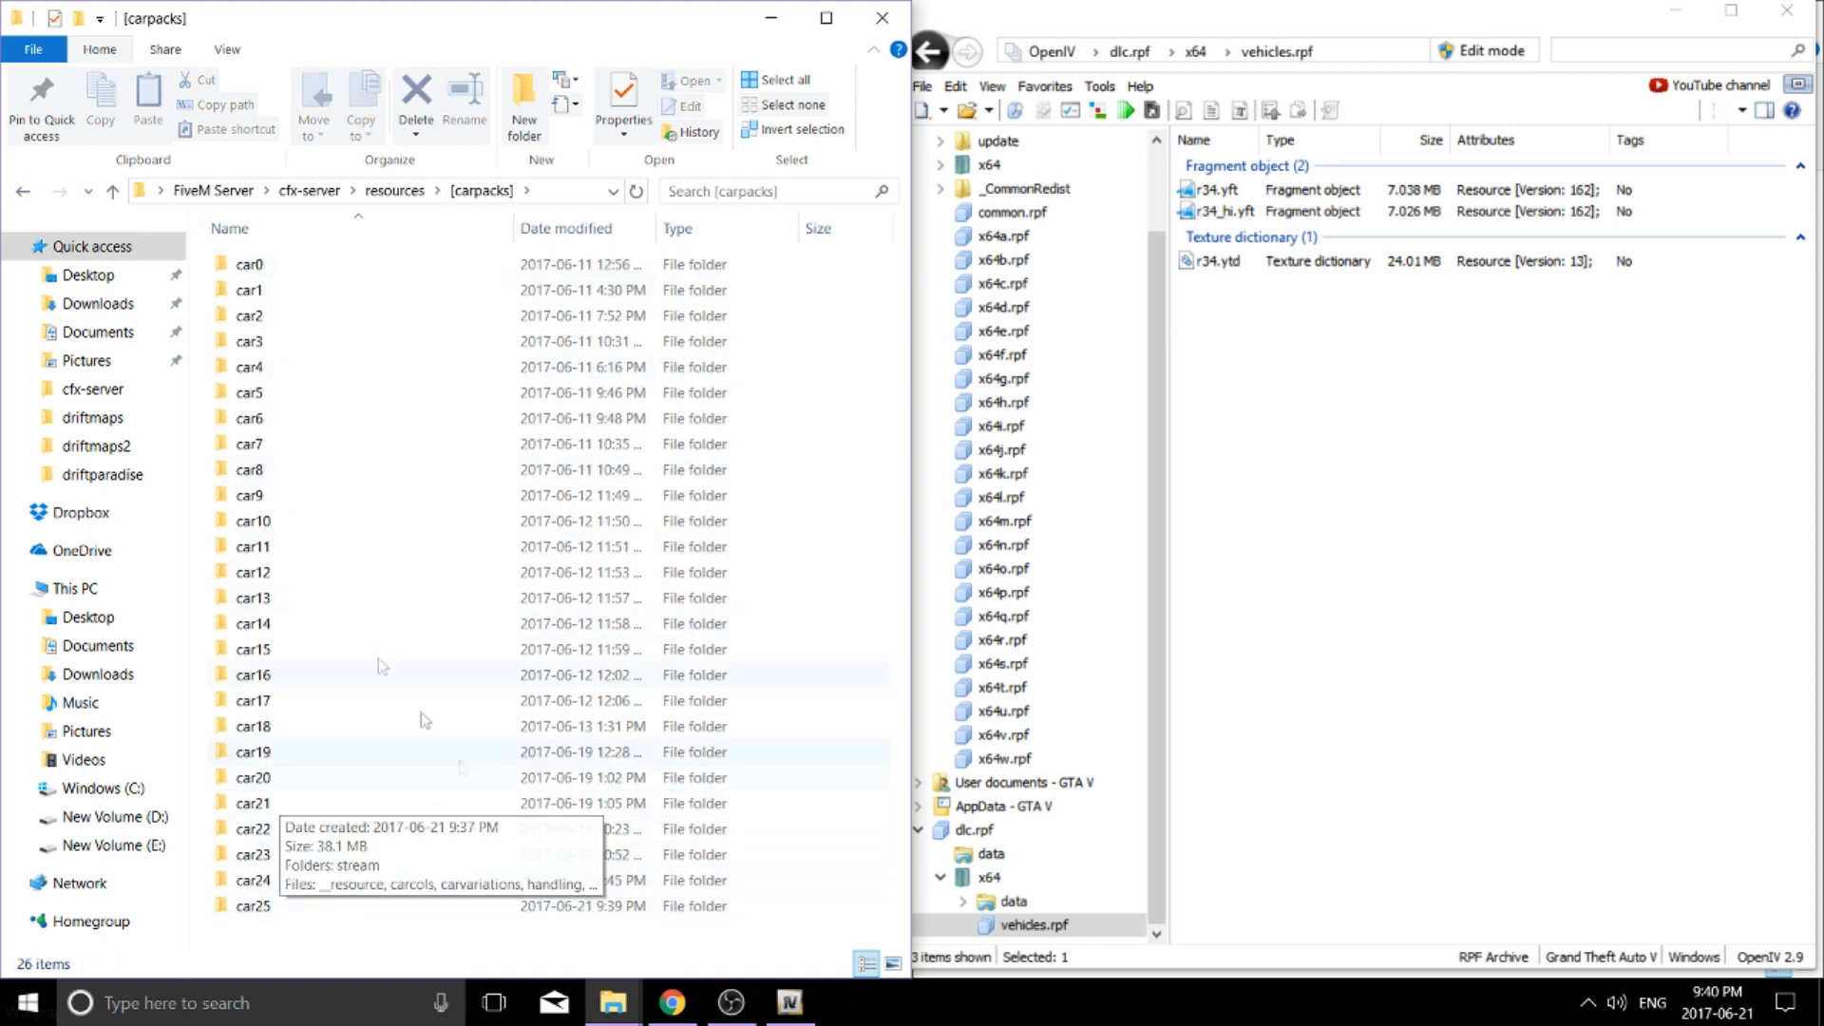
{"action": "left_click", "coordinate": [23, 193]}
{"action": "left_click", "coordinate": [22, 193]}
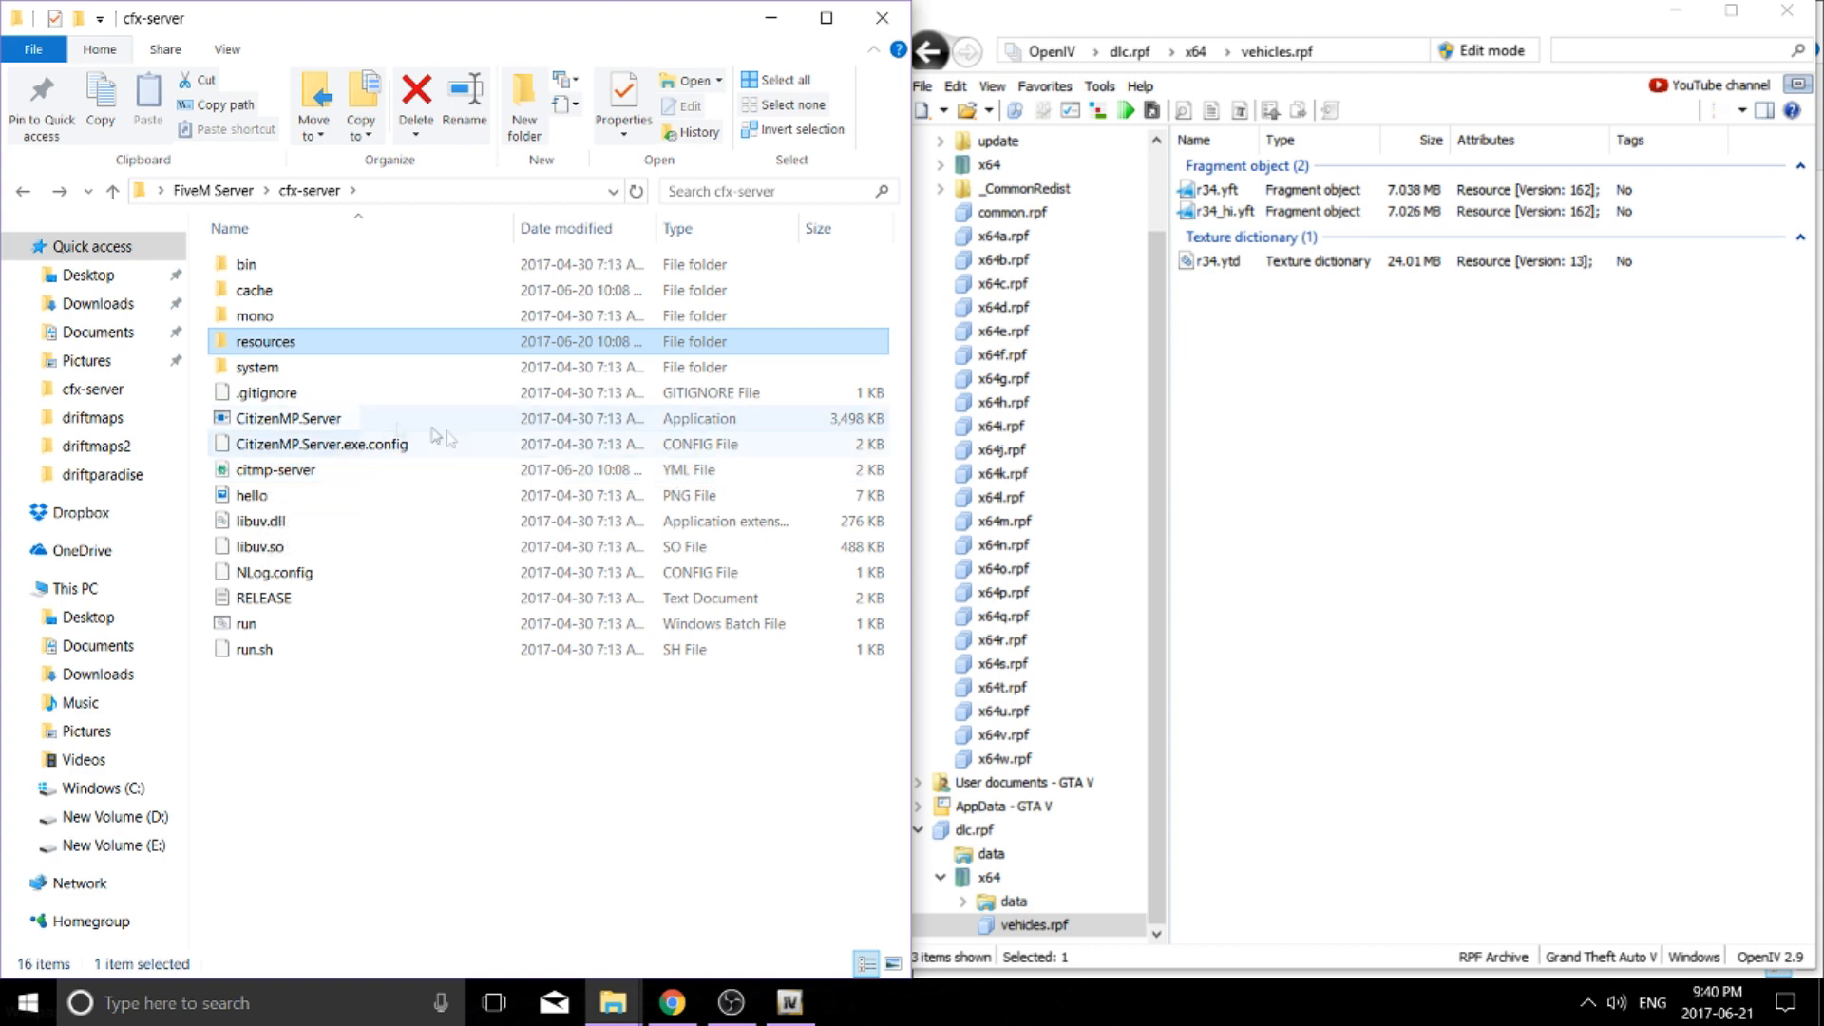
{"action": "double_click", "coordinate": [409, 472]}
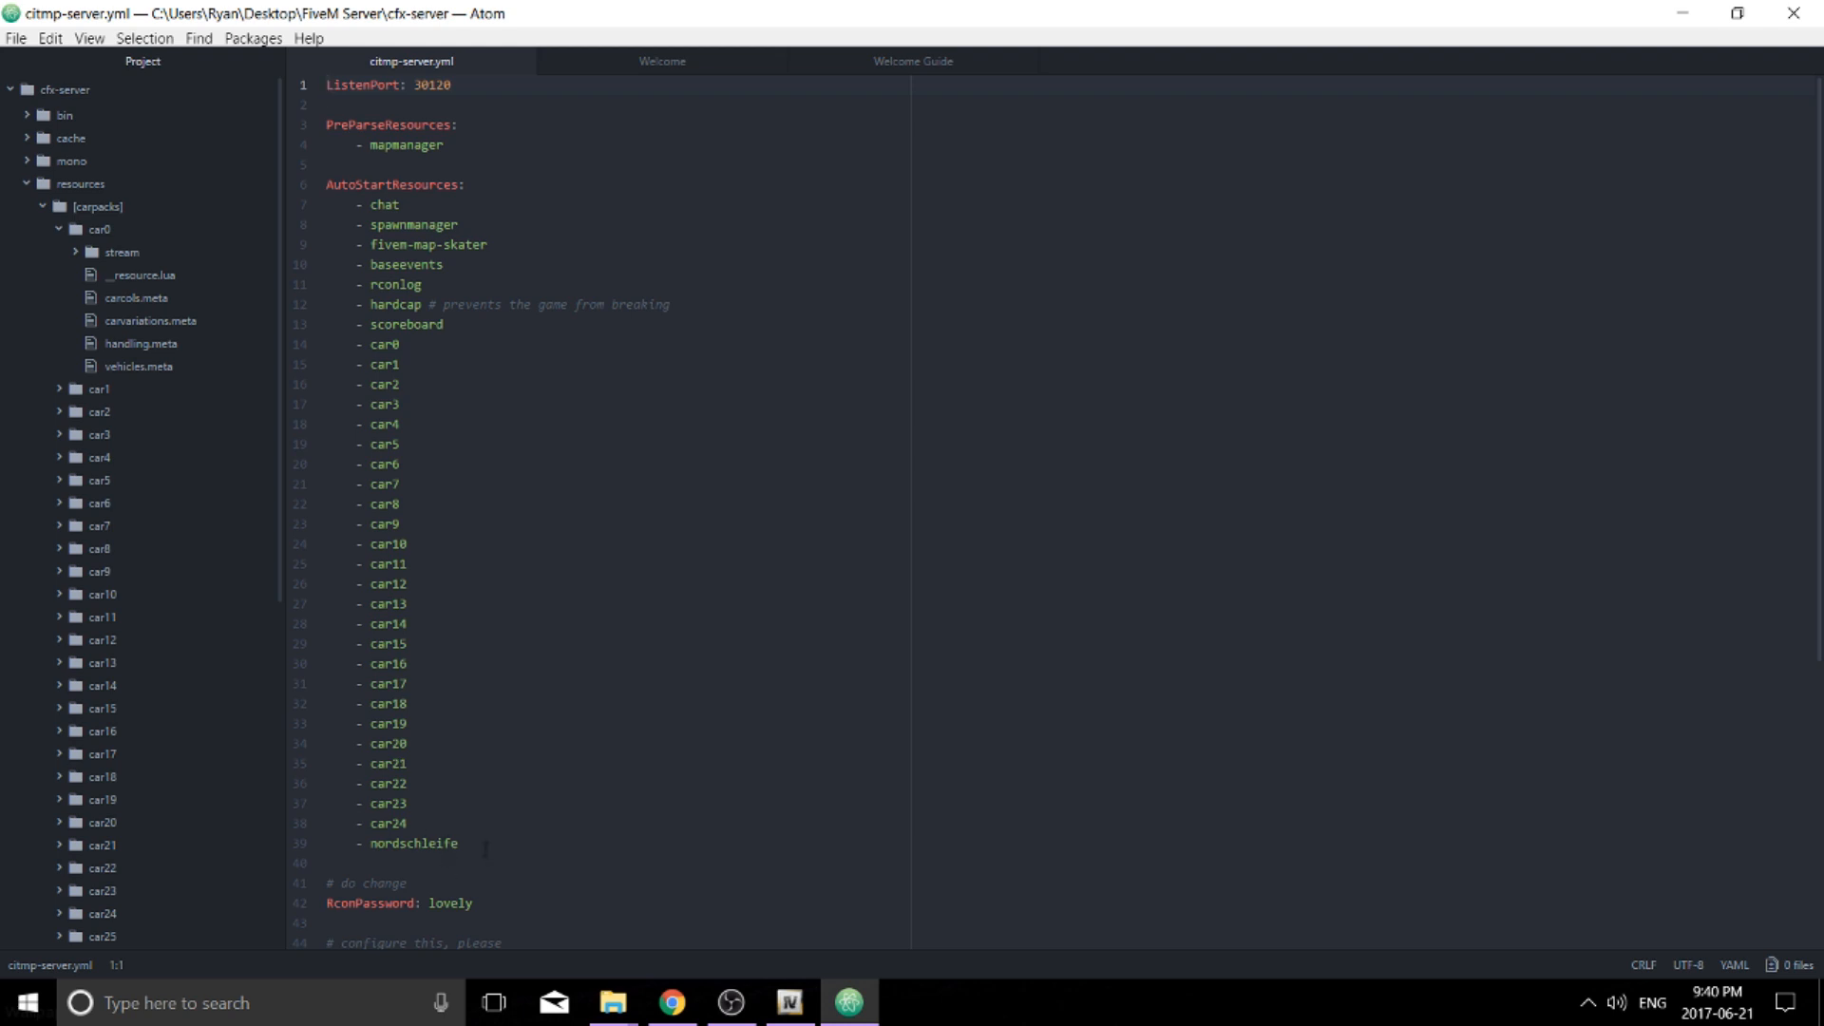
{"action": "key", "text": "Return"}
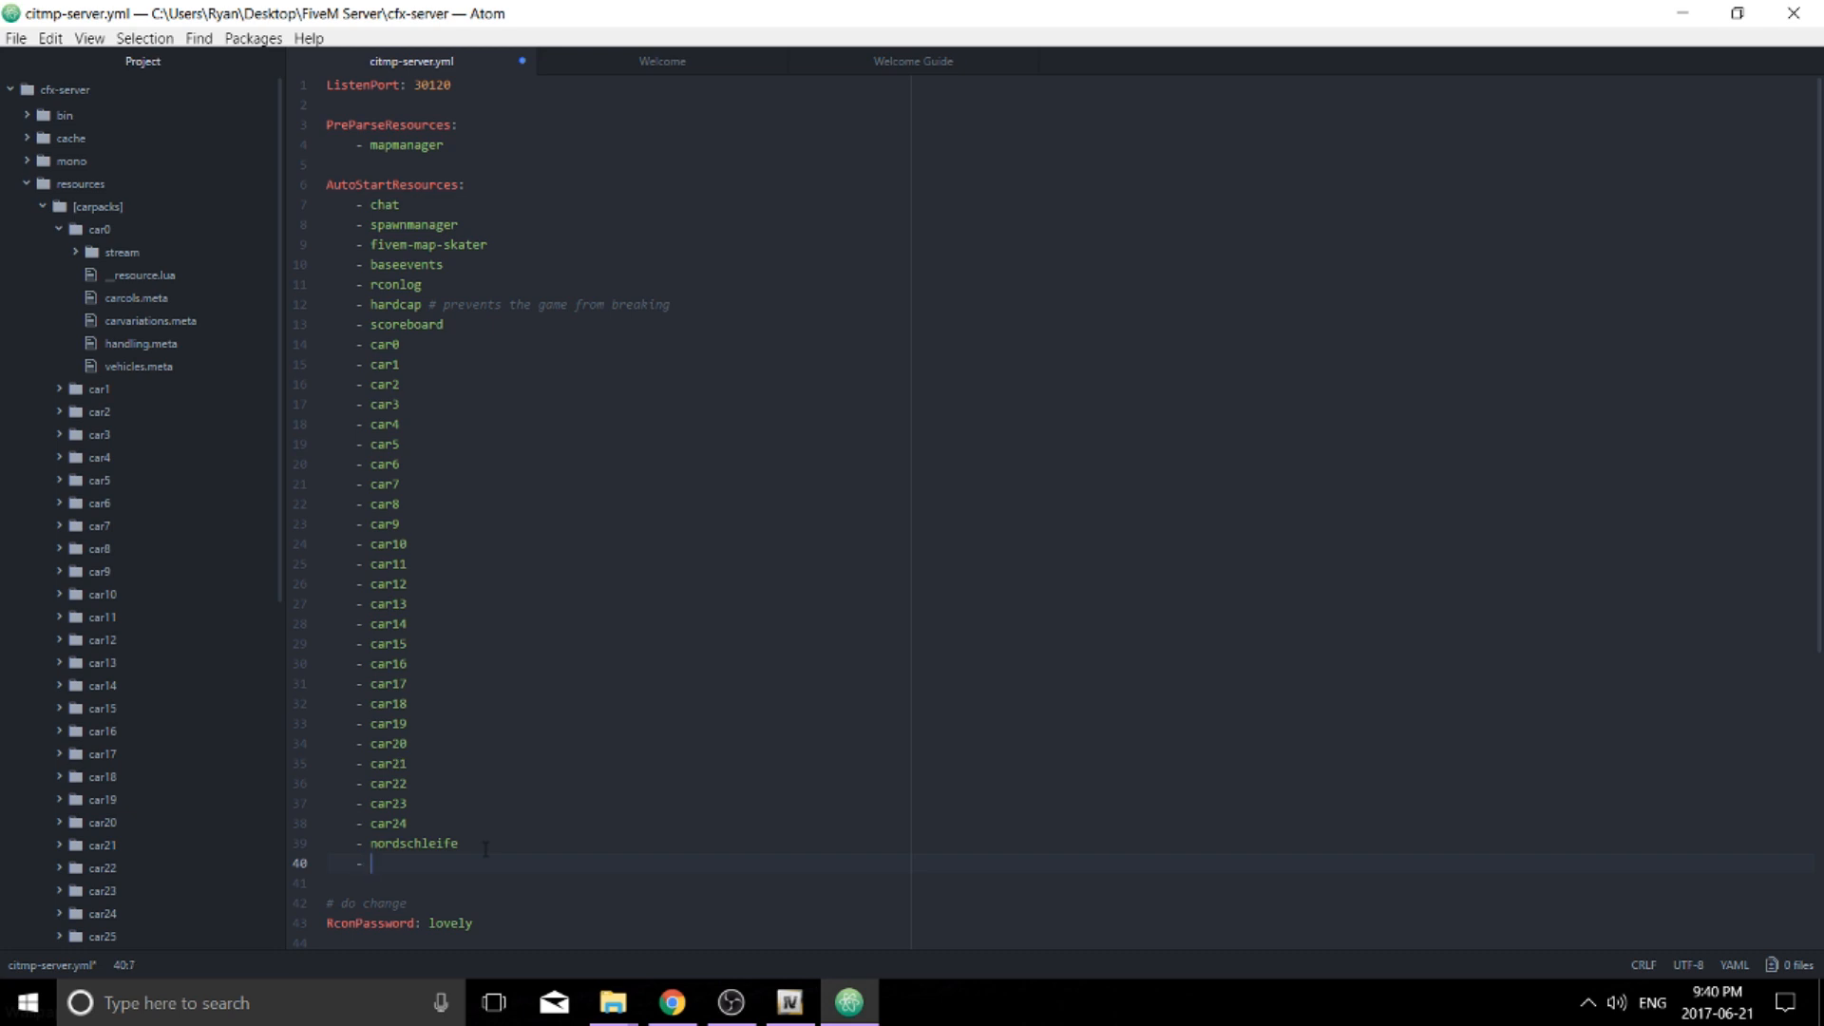
{"action": "type", "text": "- car25"}
{"action": "left_click", "coordinate": [1794, 14]}
Delete the server's cache folder and start CitizenMP.Server
{"action": "left_click", "coordinate": [266, 291]}
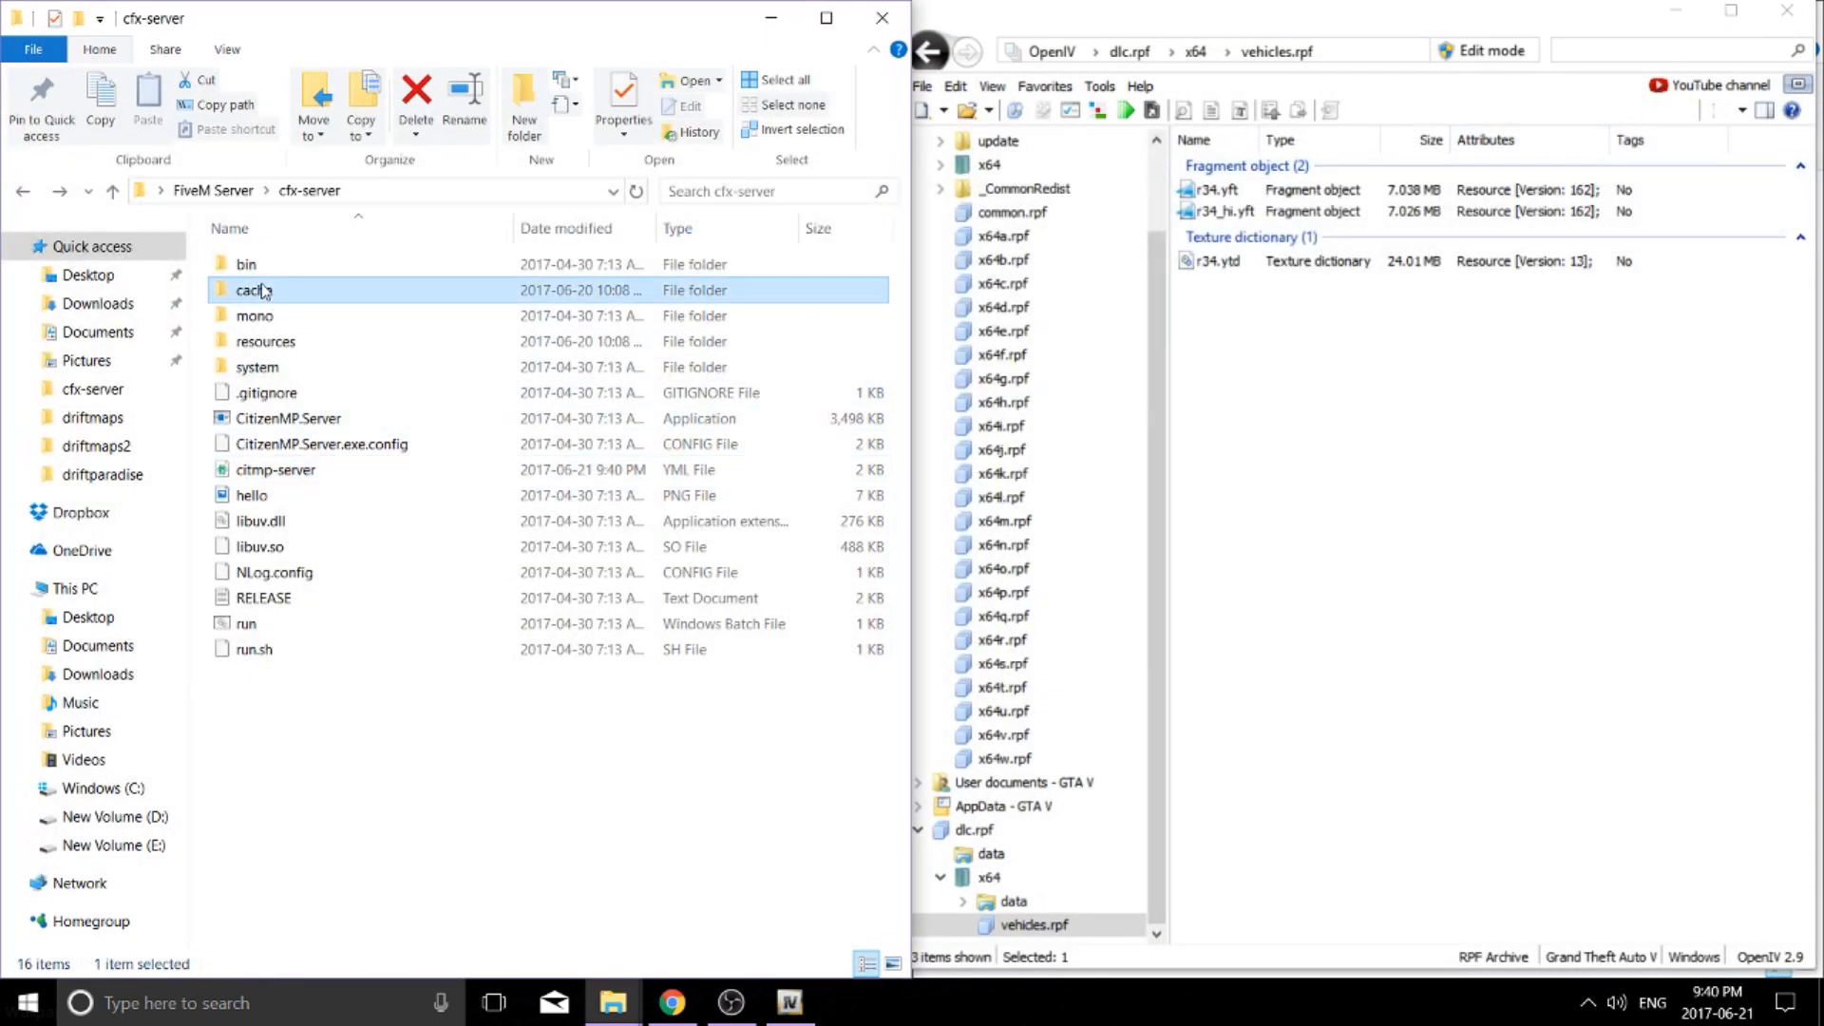
{"action": "key", "text": "Delete"}
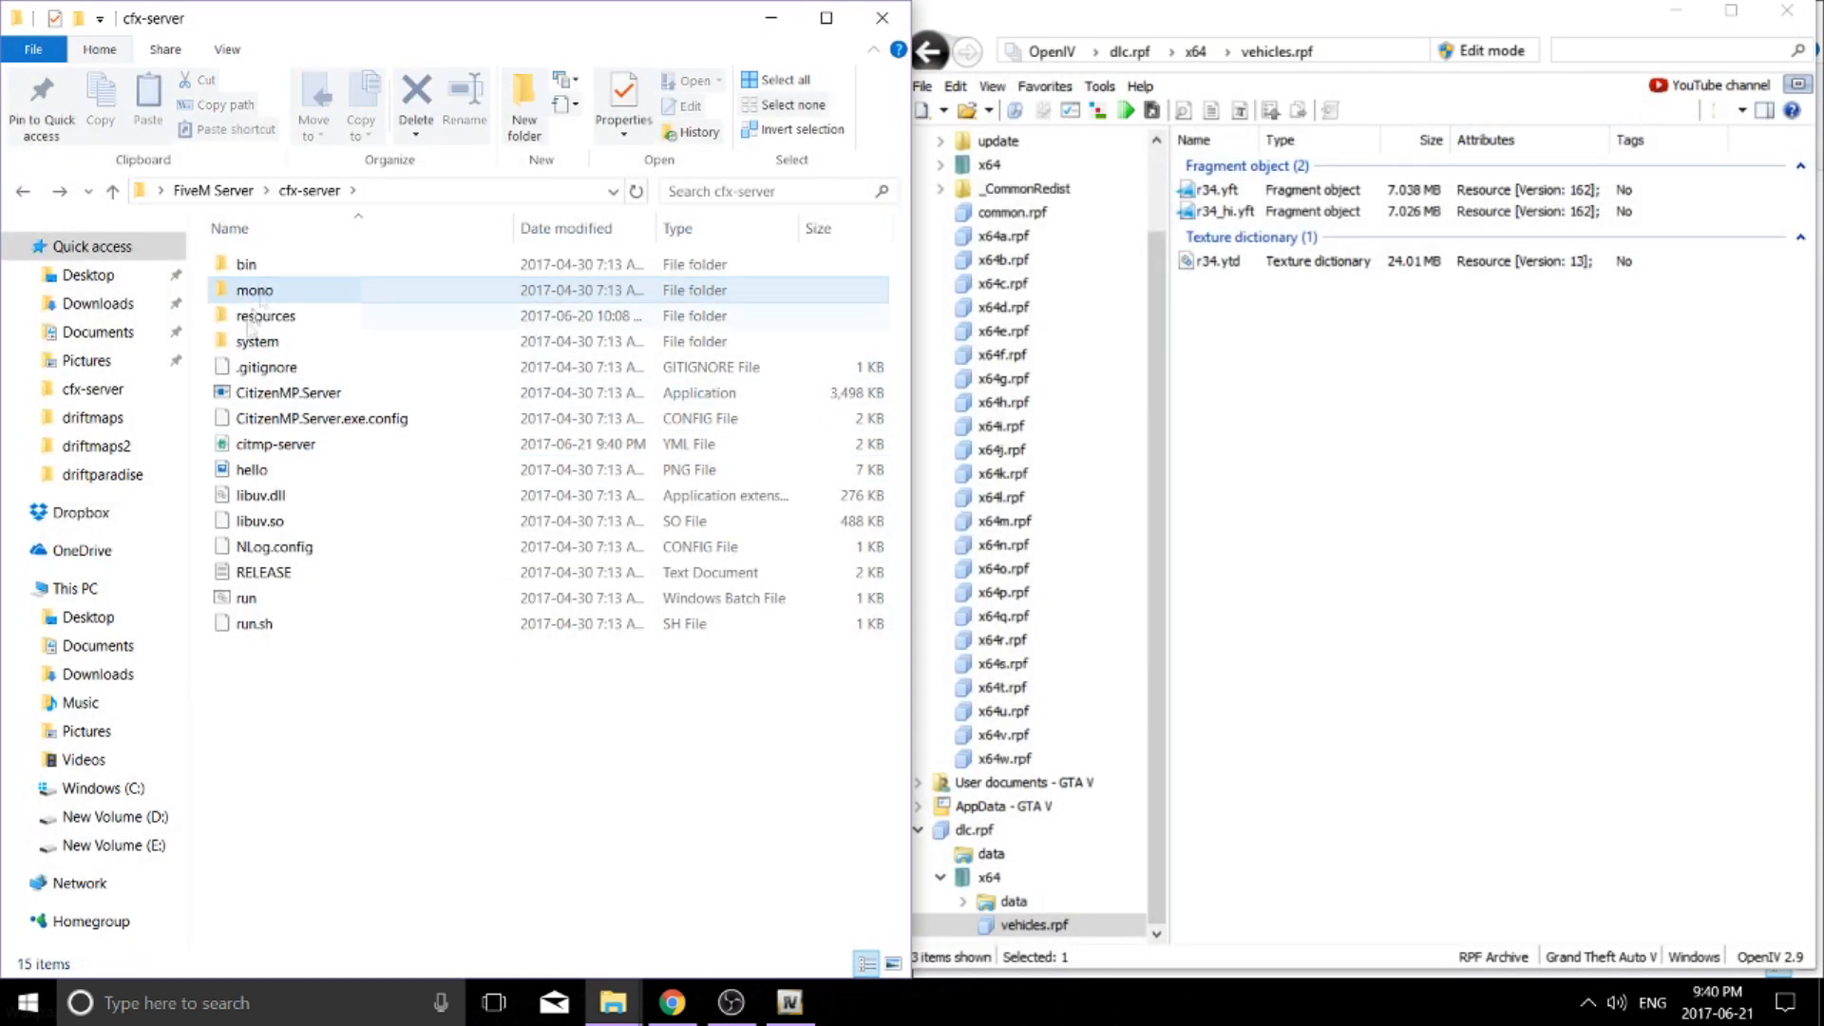
{"action": "double_click", "coordinate": [263, 404]}
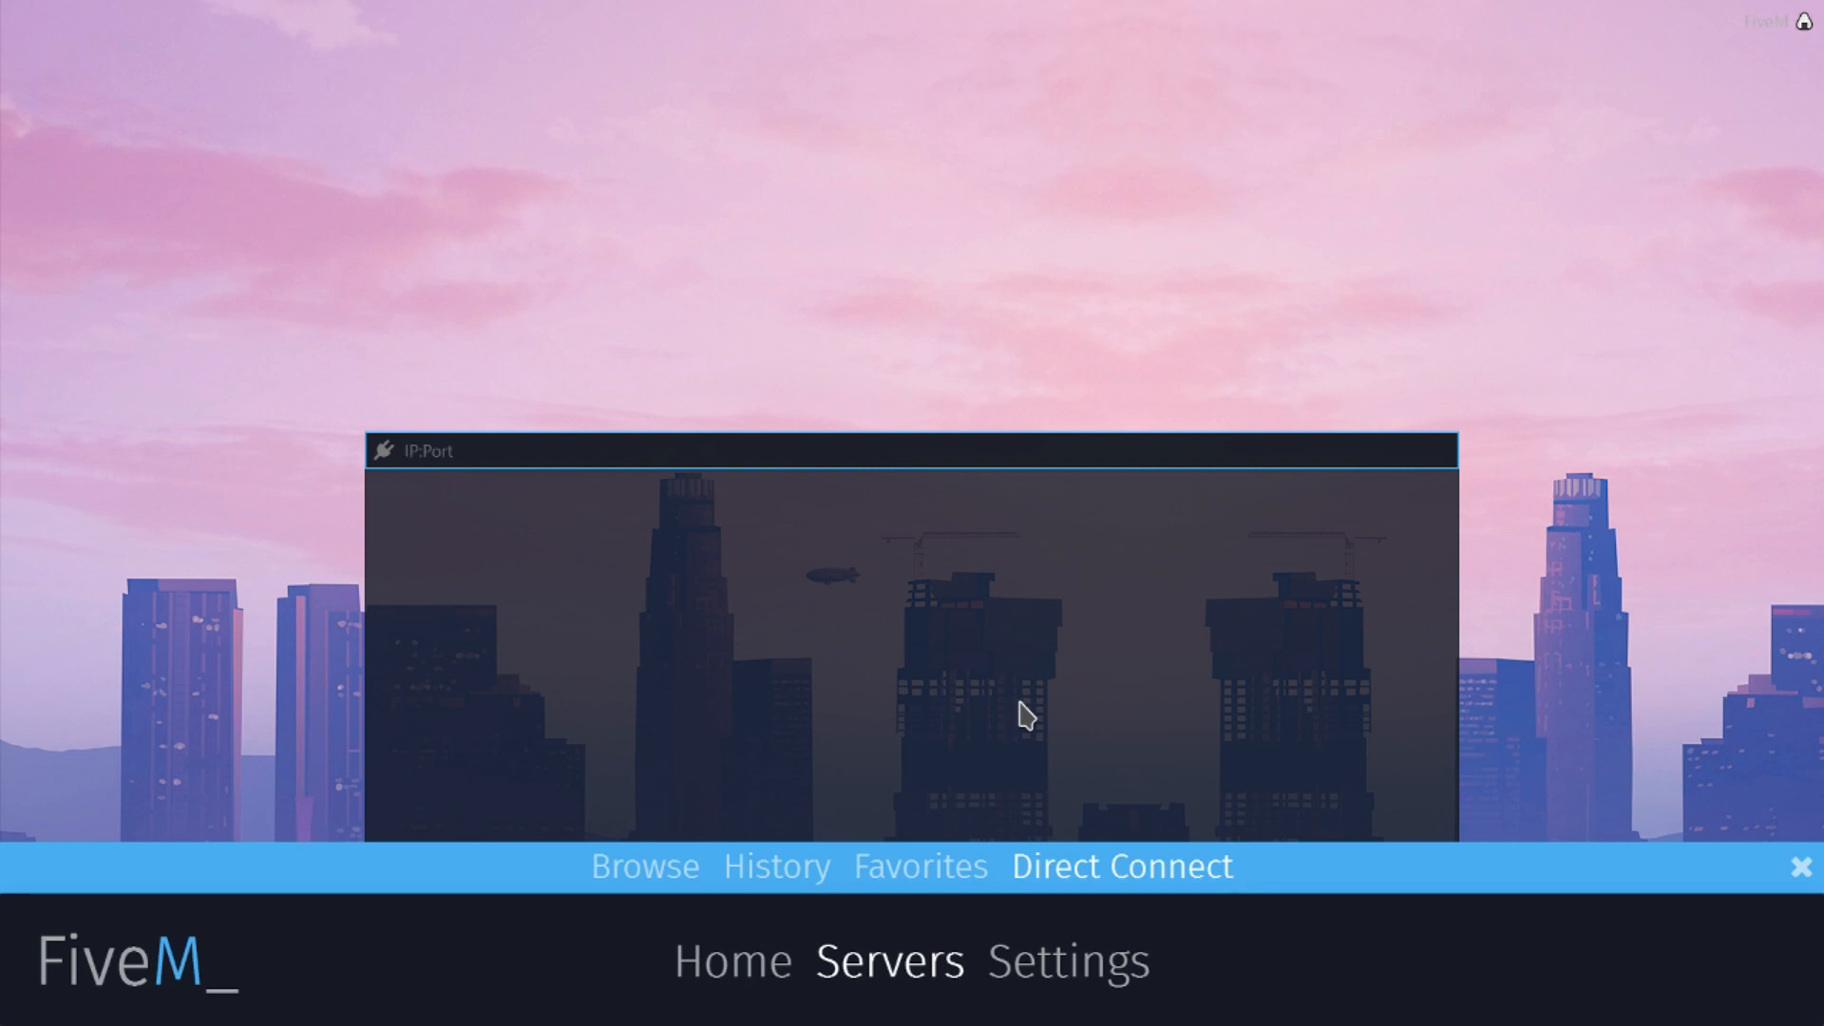
Direct-connect FiveM to the local server at 127.0.0.1
{"action": "type", "text": "127.0.0.1"}
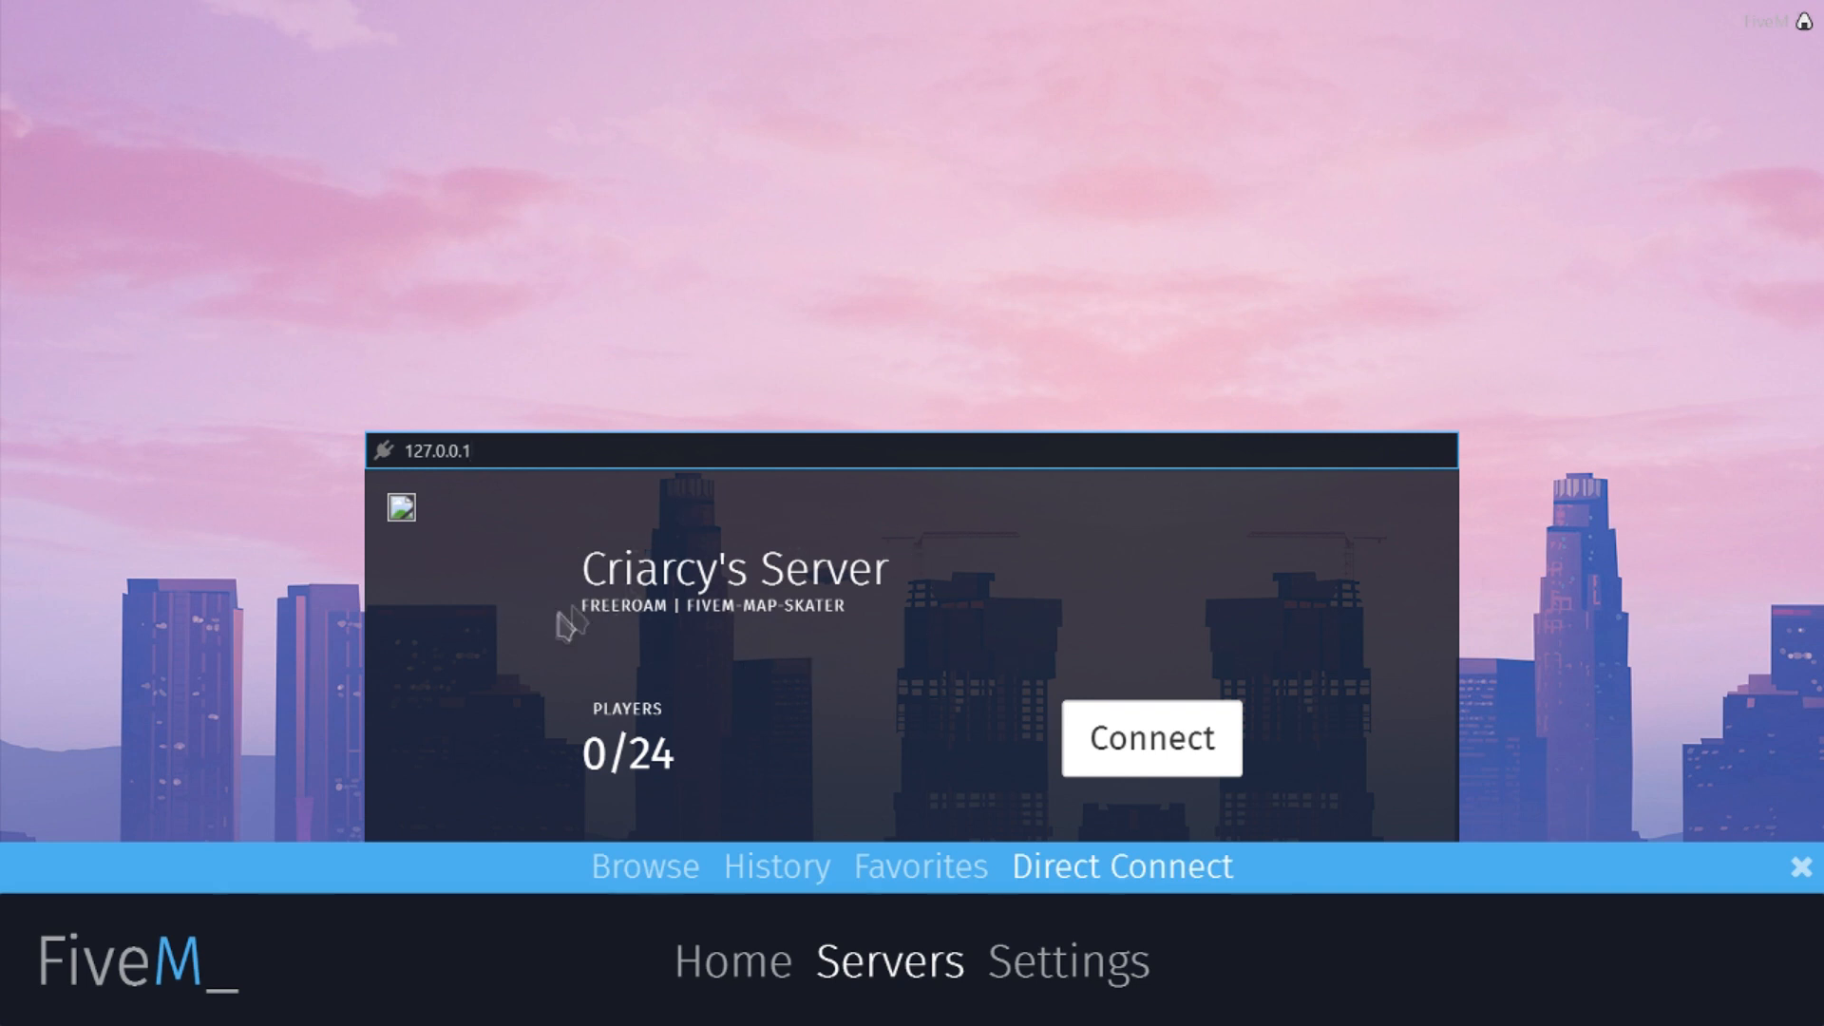
{"action": "left_click", "coordinate": [1154, 750]}
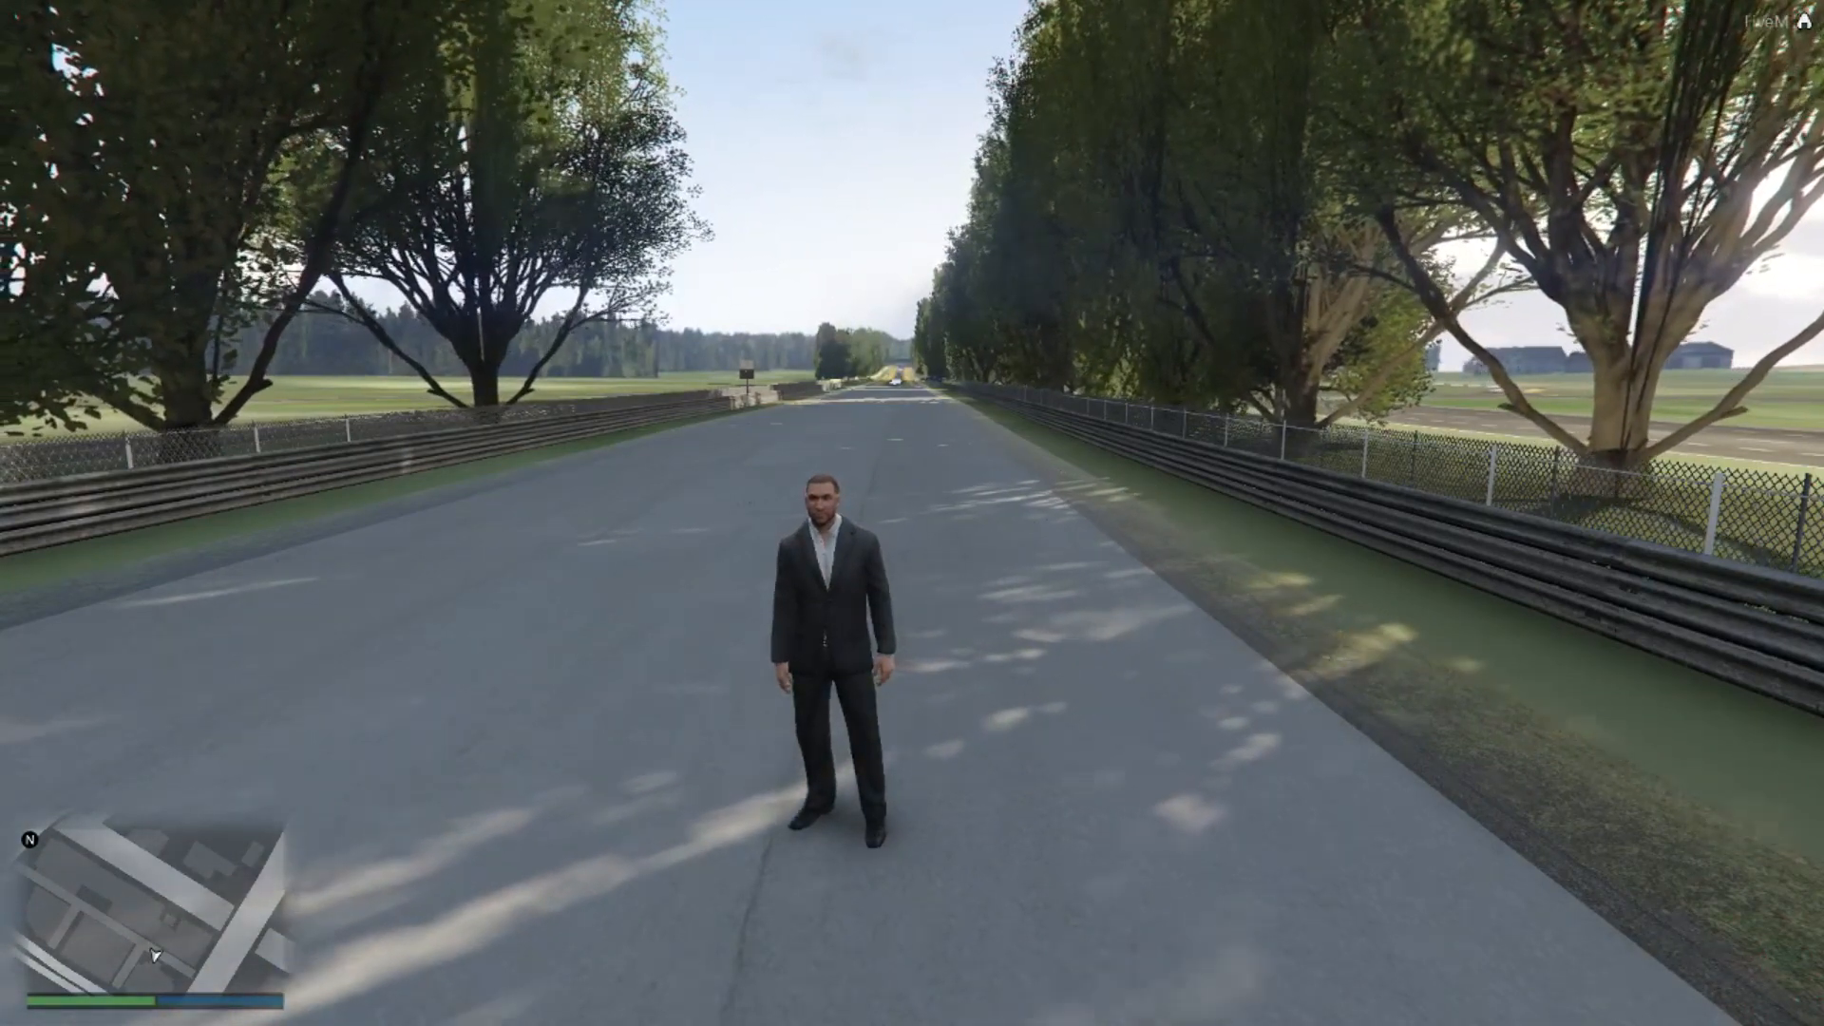
Spawn the r34 vehicle by name from the in-game vehicle spawner menu and drive it forward
{"action": "key", "text": "F1"}
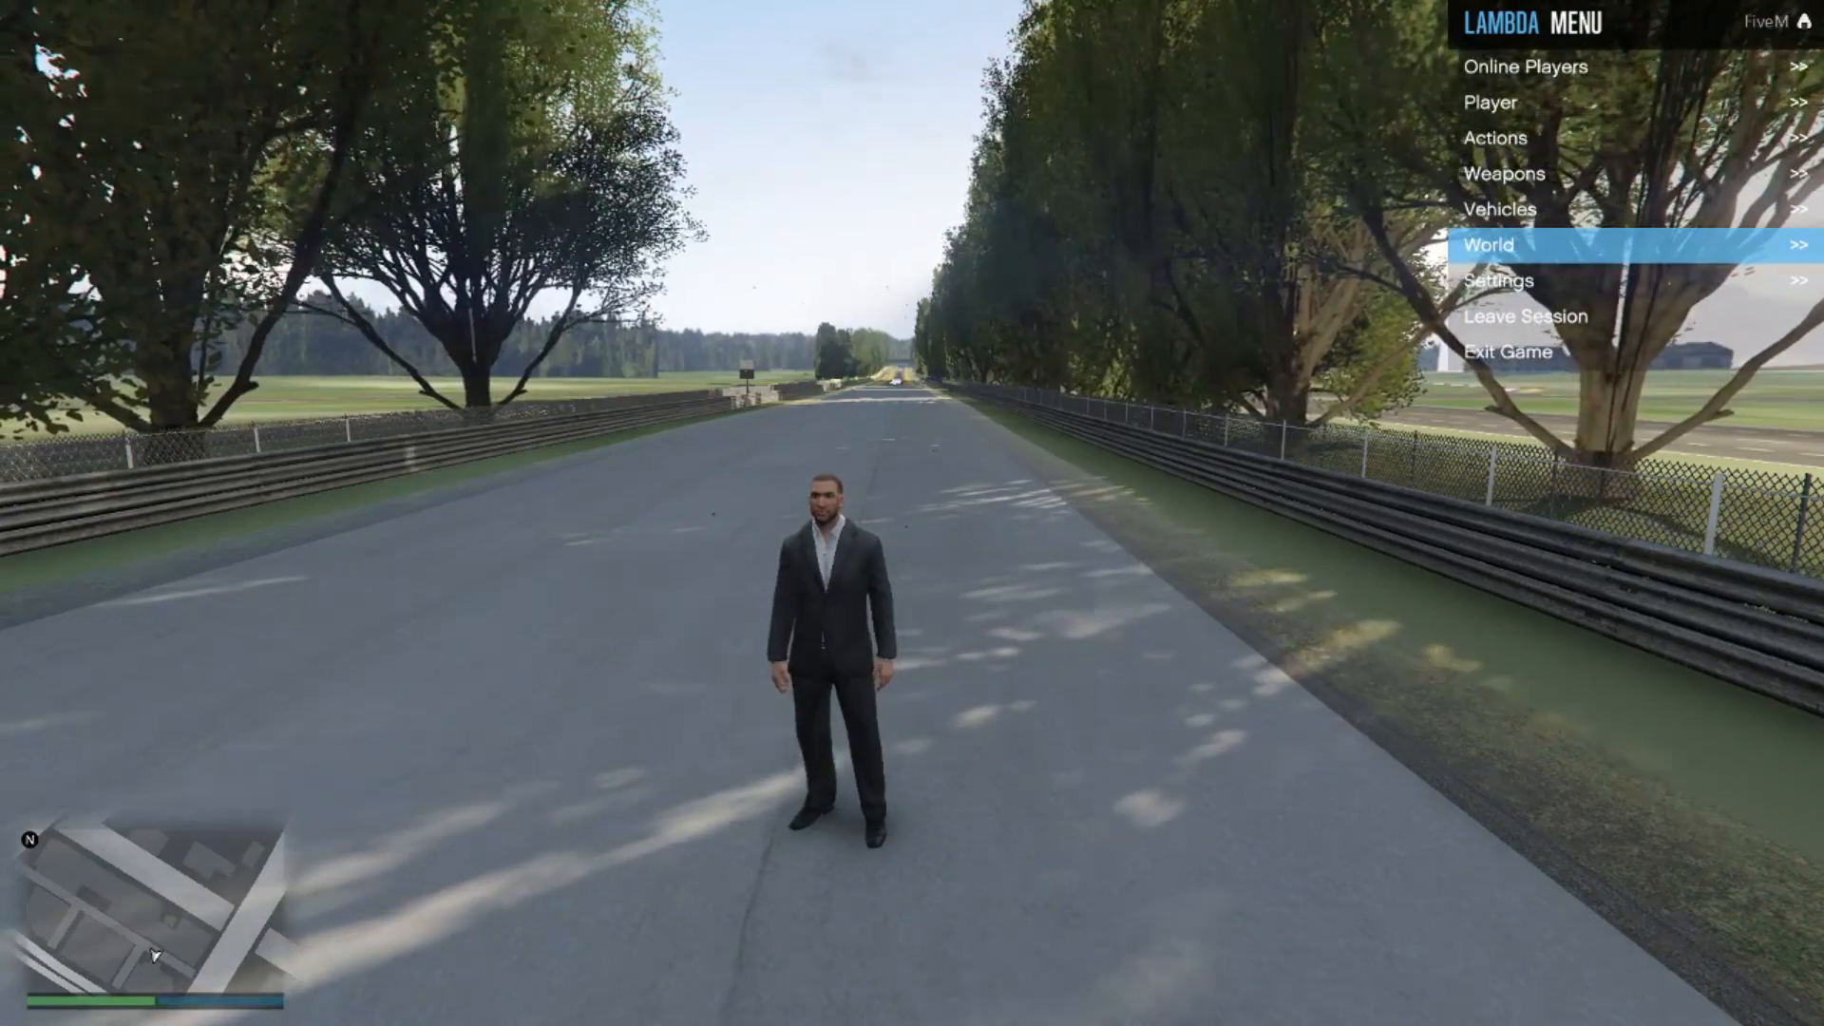
{"action": "key", "text": "Up"}
{"action": "key", "text": "Return"}
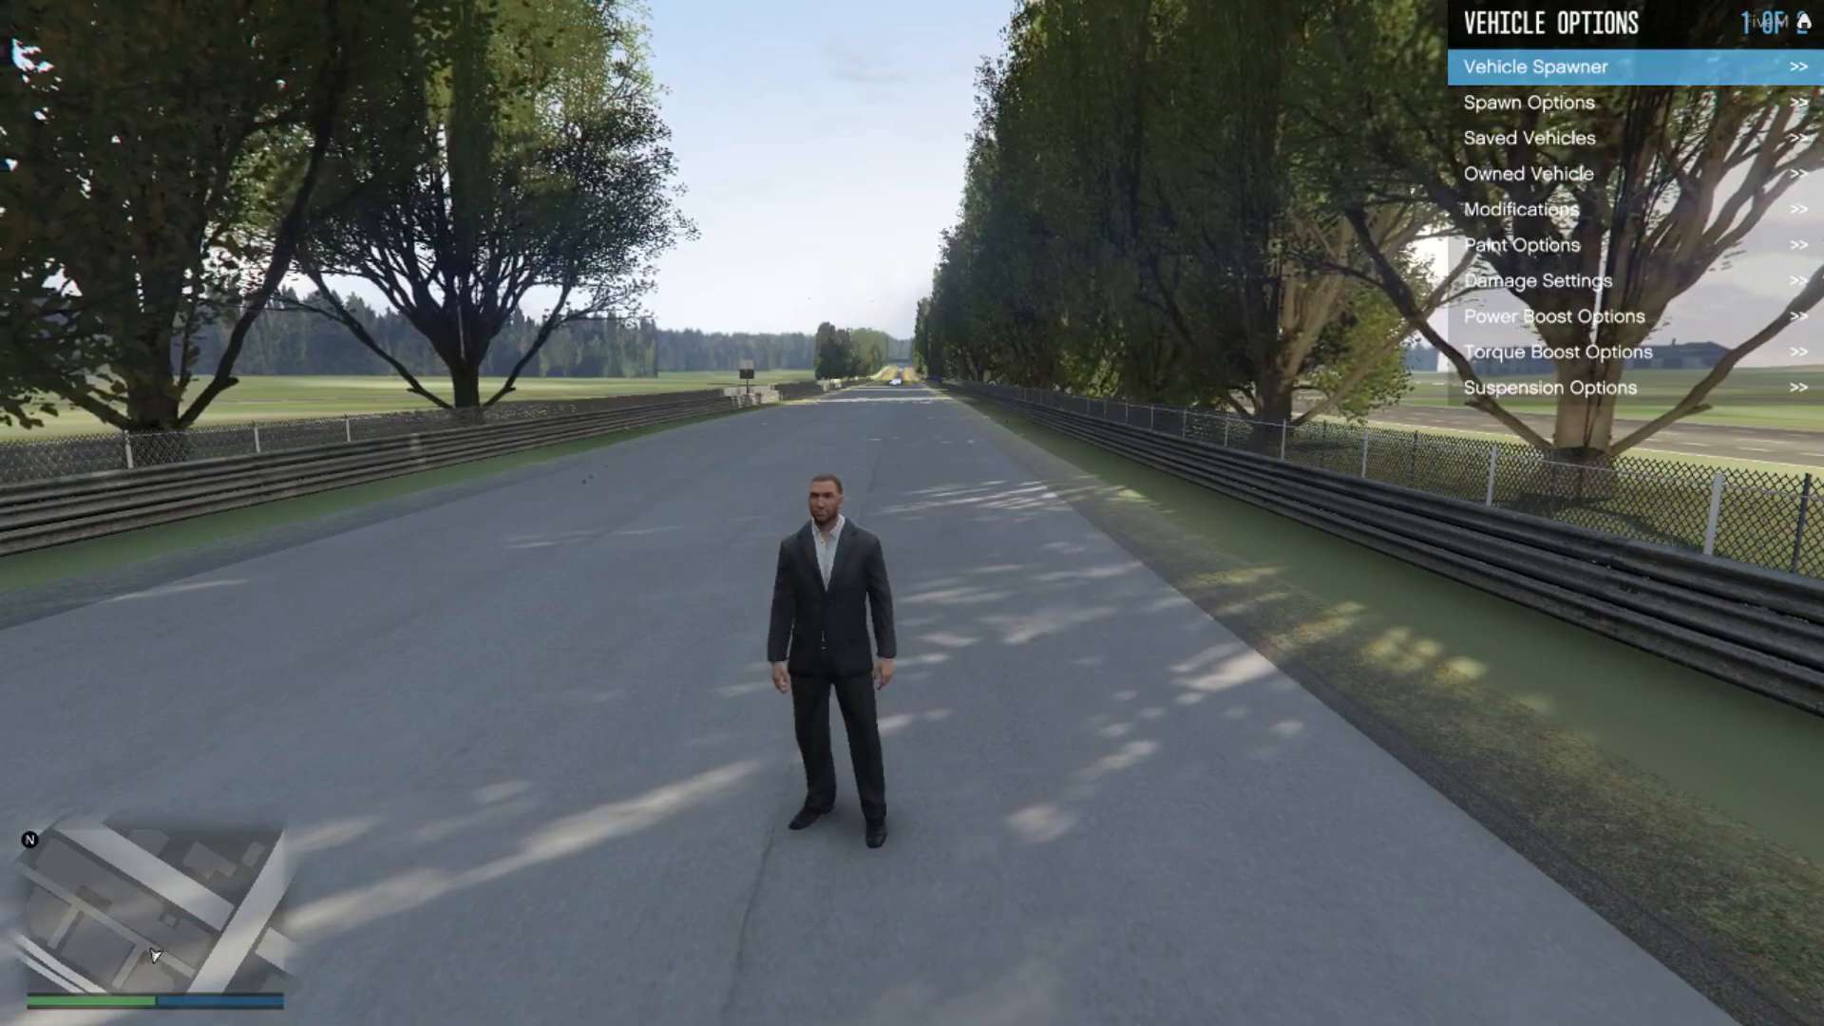
{"action": "key", "text": "Return"}
{"action": "key", "text": "F2"}
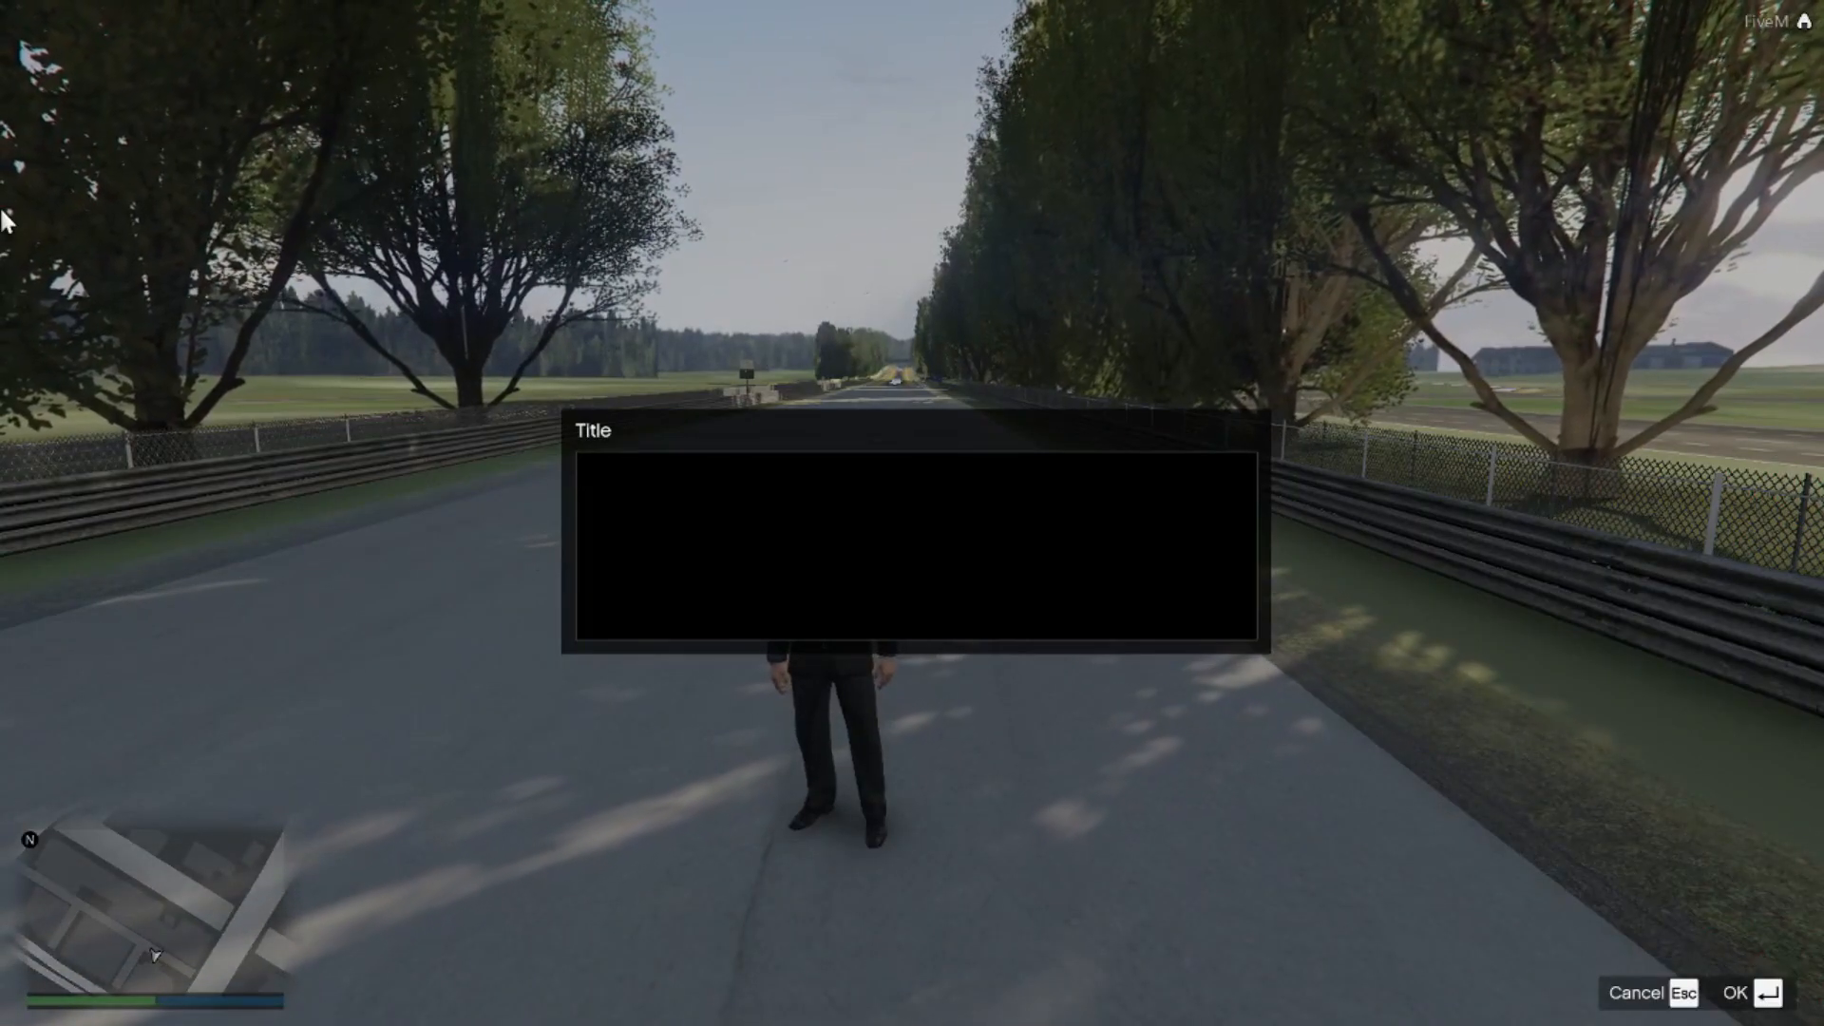
{"action": "type", "text": "r34"}
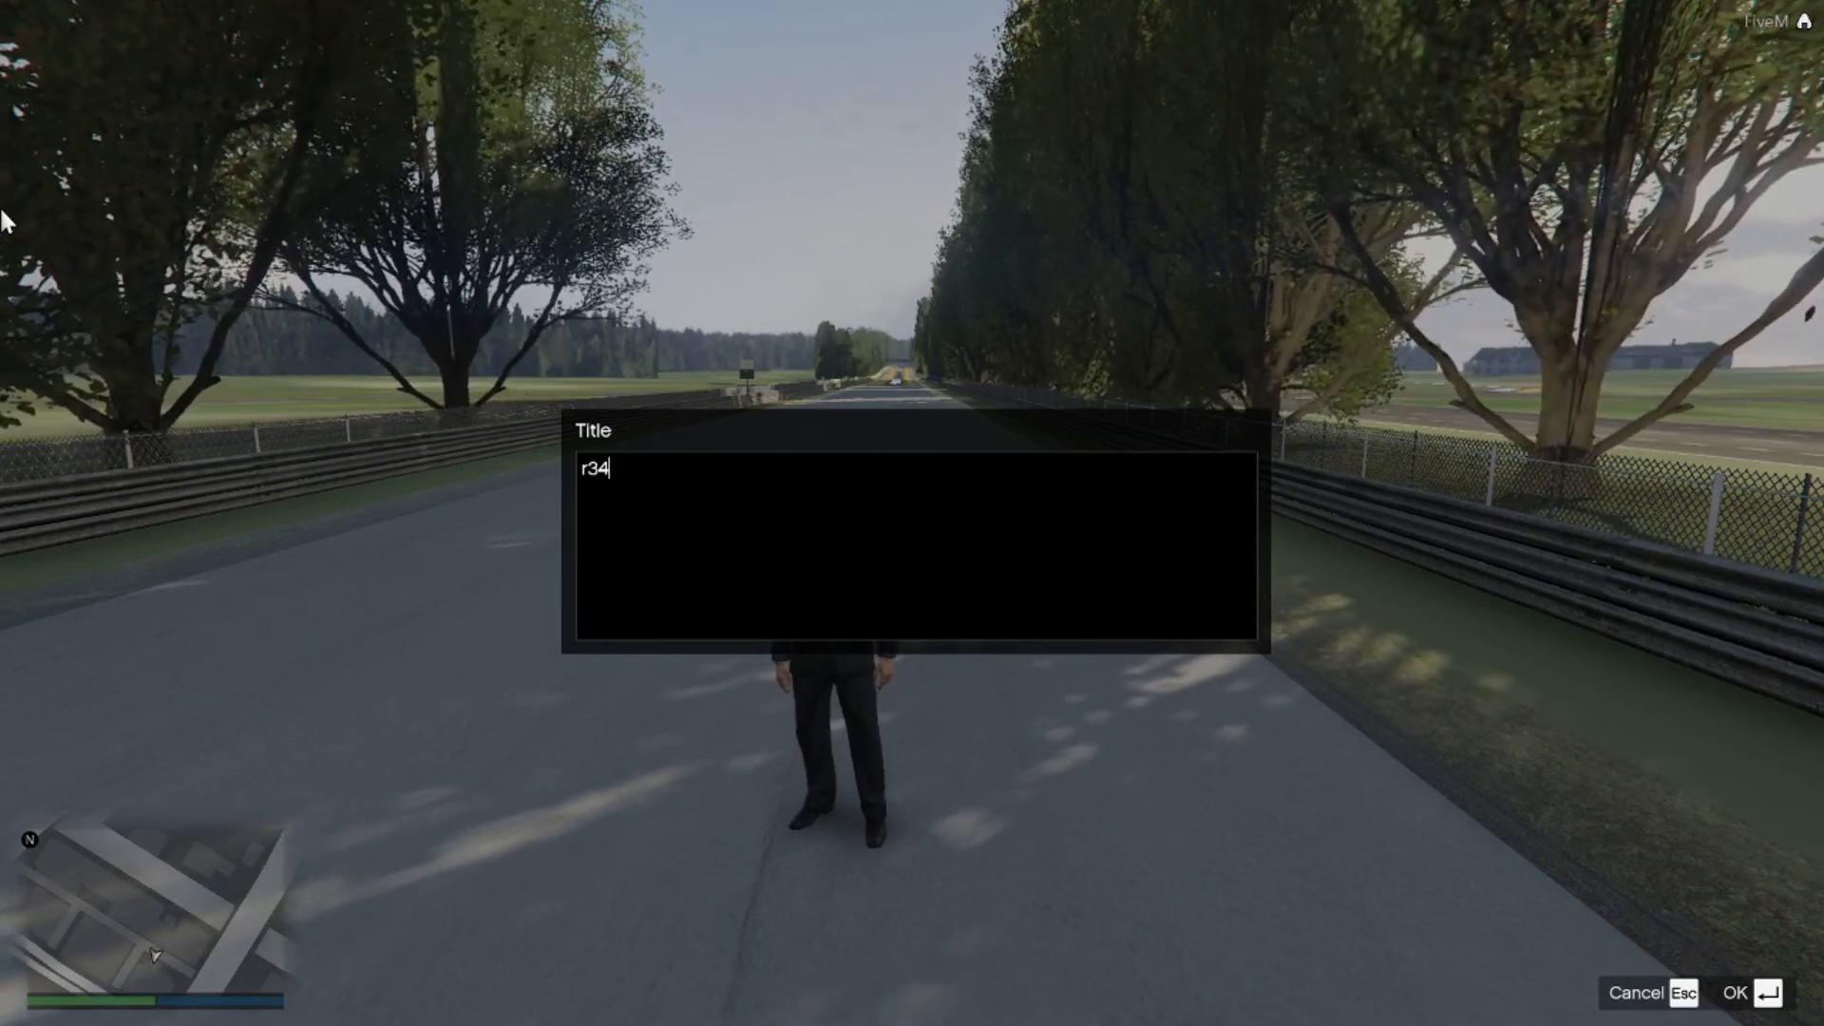
{"action": "key", "text": "Return"}
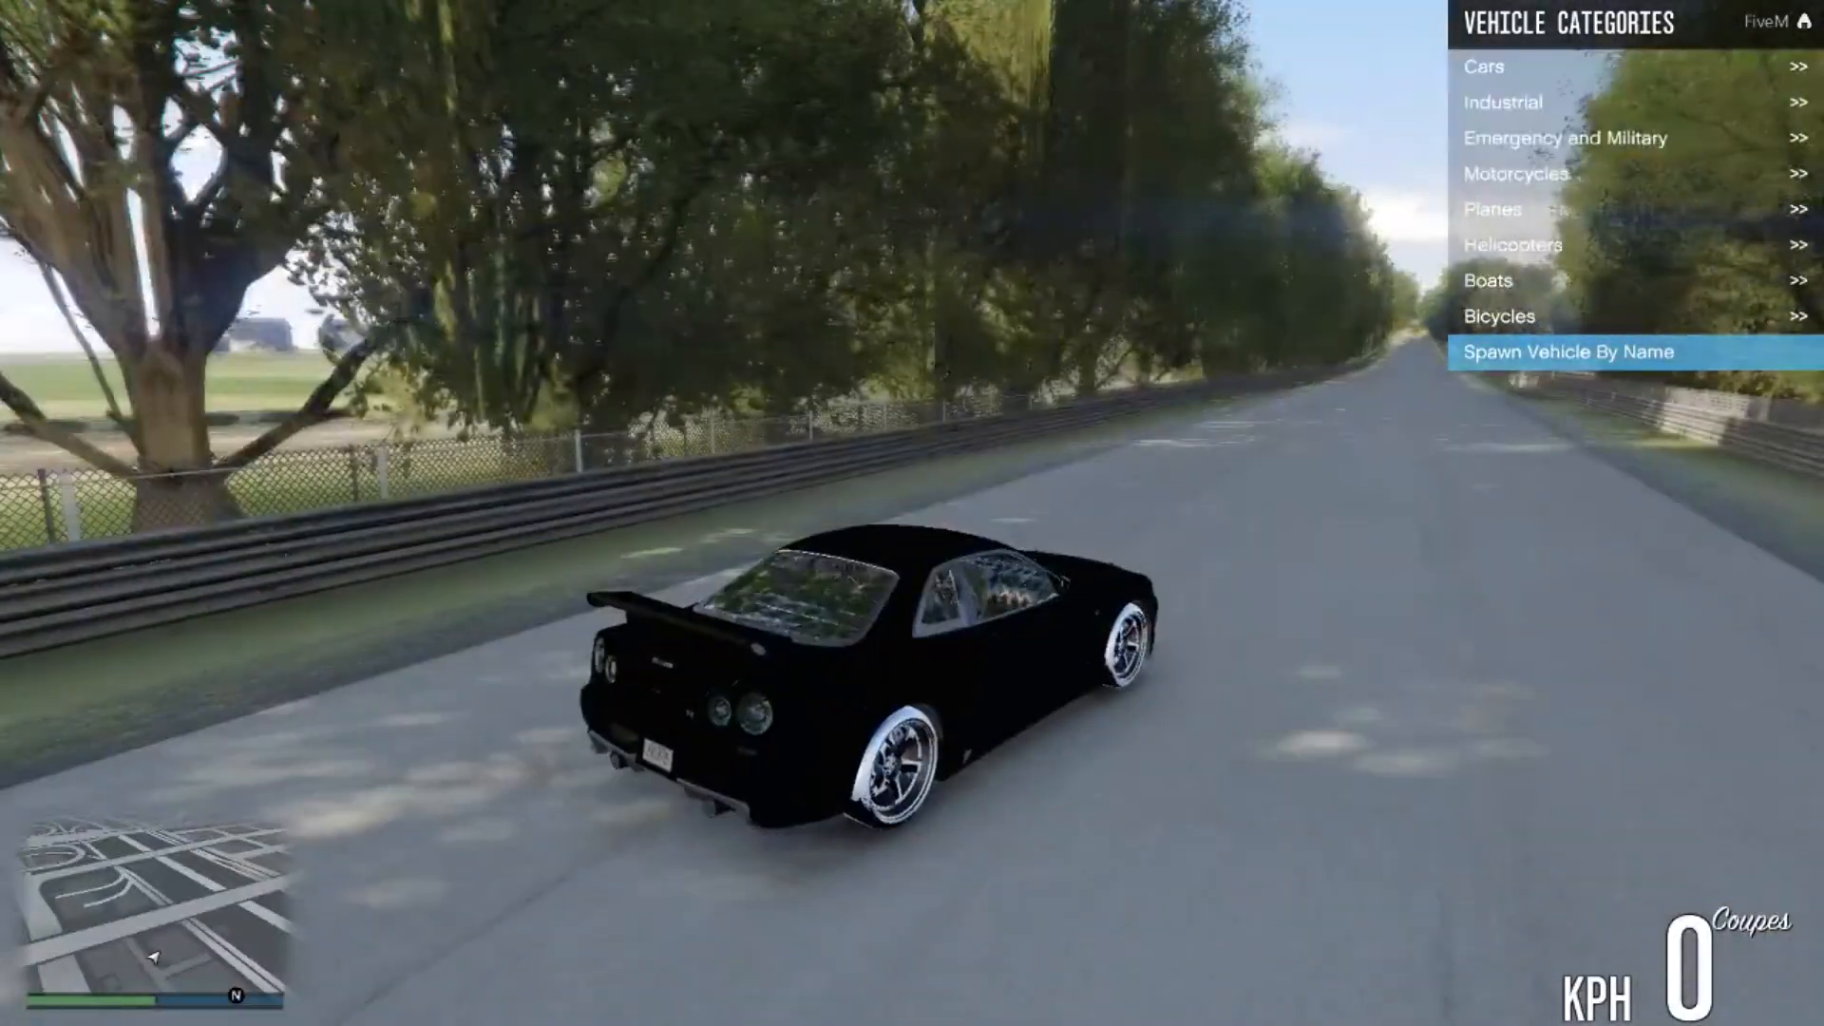
{"action": "key", "text": "w"}
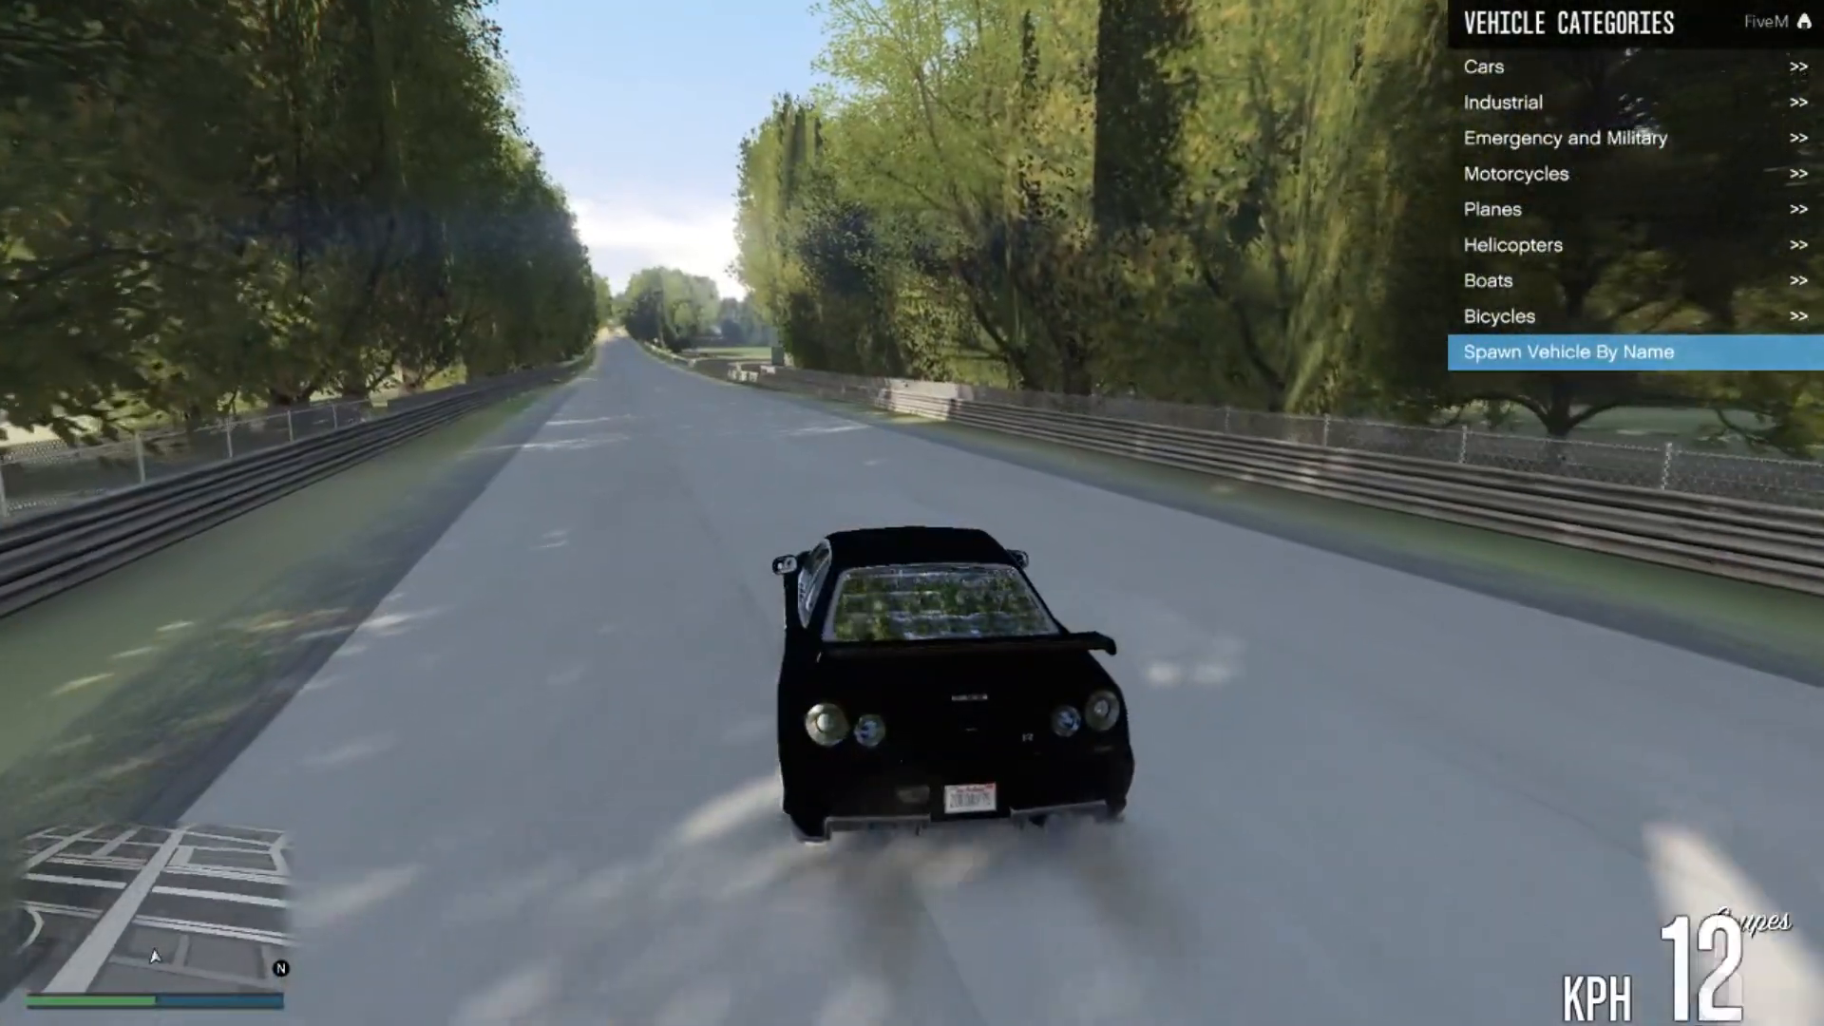